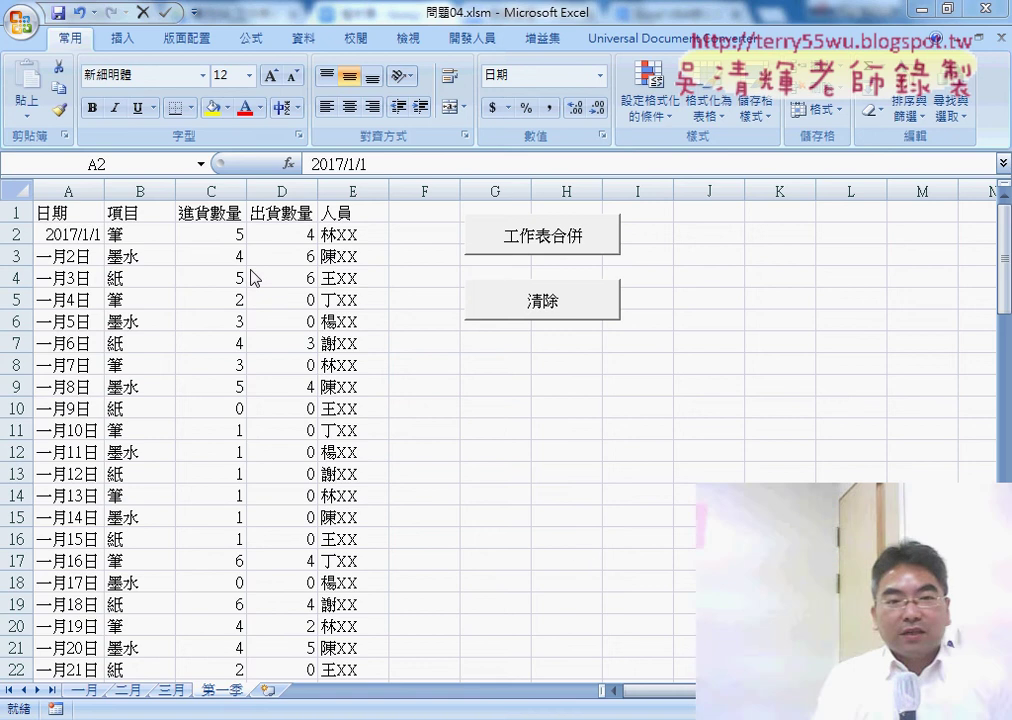
- Compare the text date 一月2日 in A3 with the real date value in A2
{"action": "left_click", "coordinate": [80, 258]}
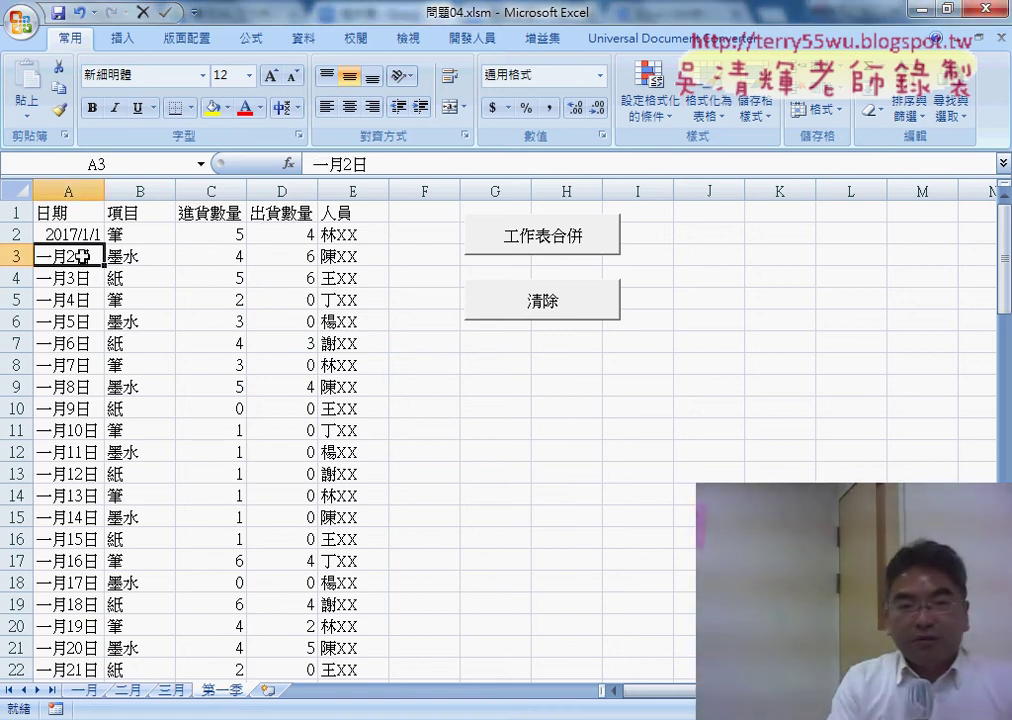
{"action": "left_click", "coordinate": [80, 234]}
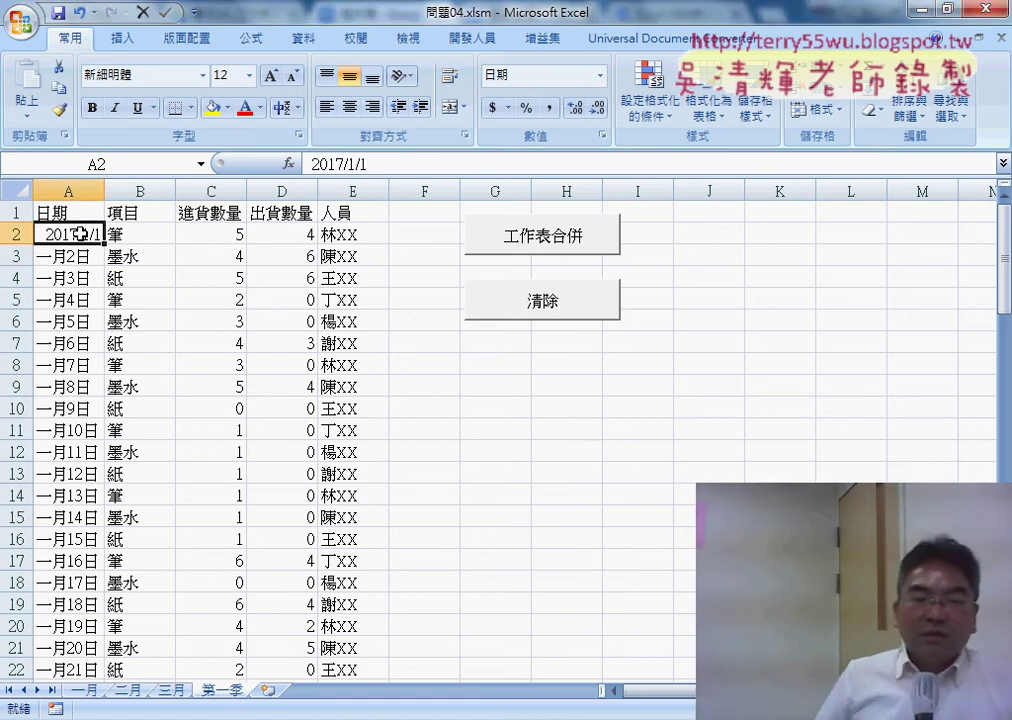
{"action": "left_click", "coordinate": [77, 257]}
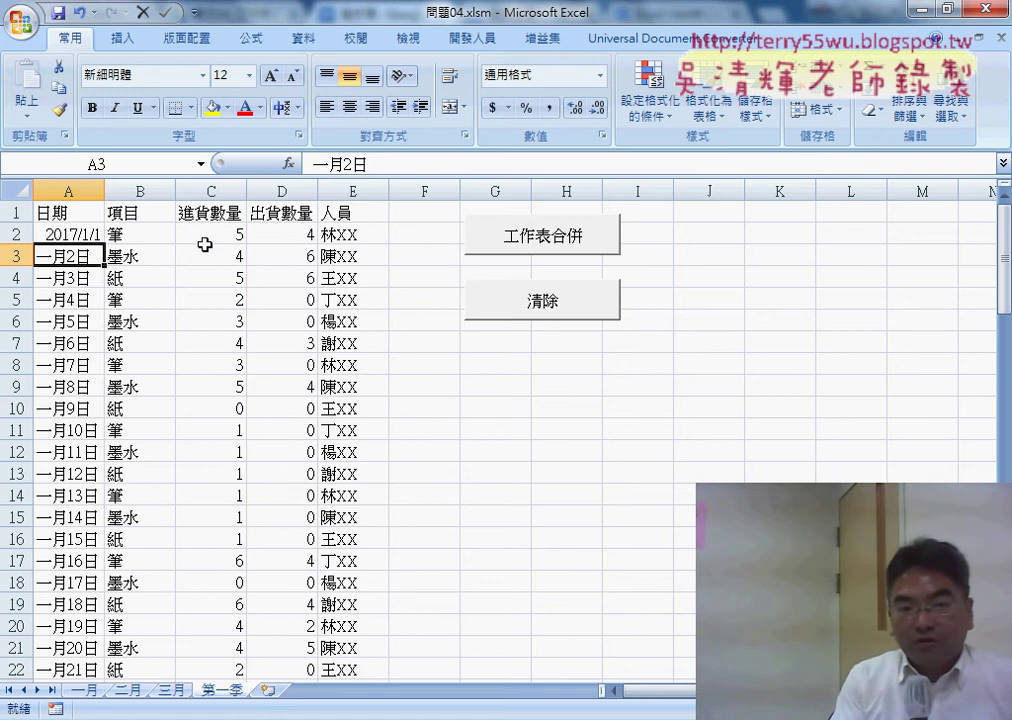
{"action": "left_click", "coordinate": [84, 232]}
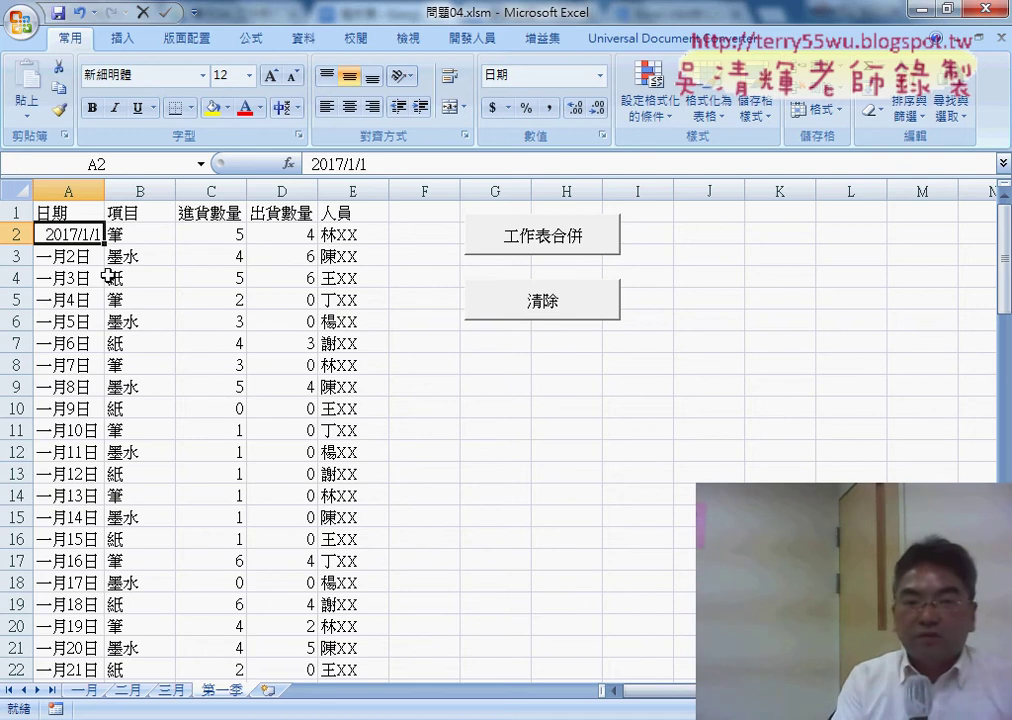
{"action": "left_click", "coordinate": [81, 258]}
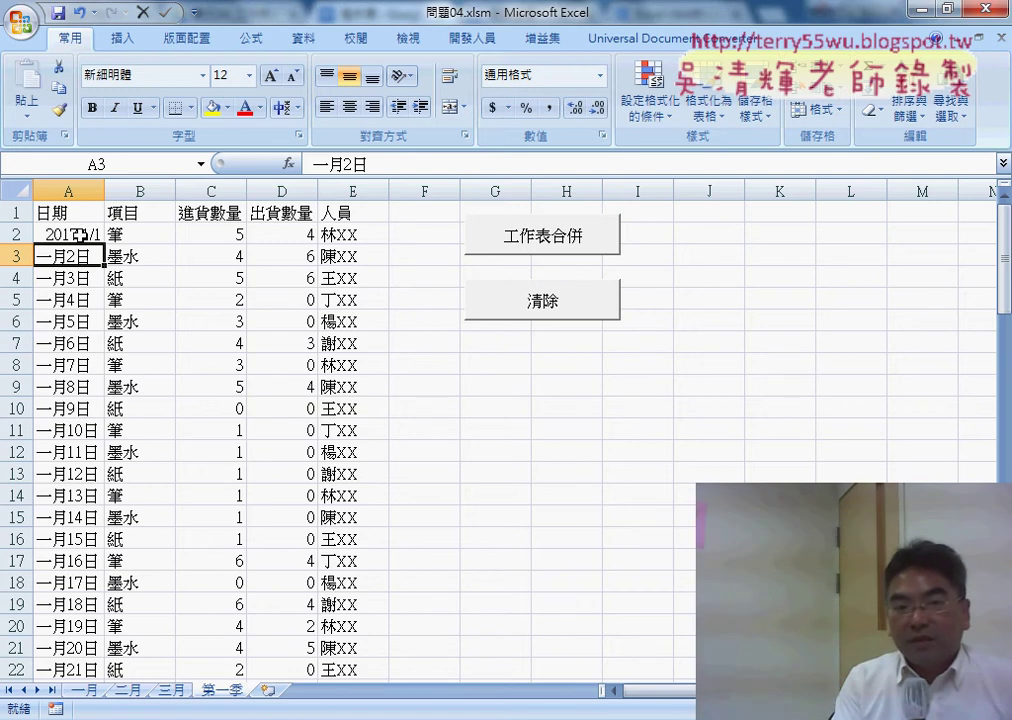
{"action": "left_click", "coordinate": [79, 235]}
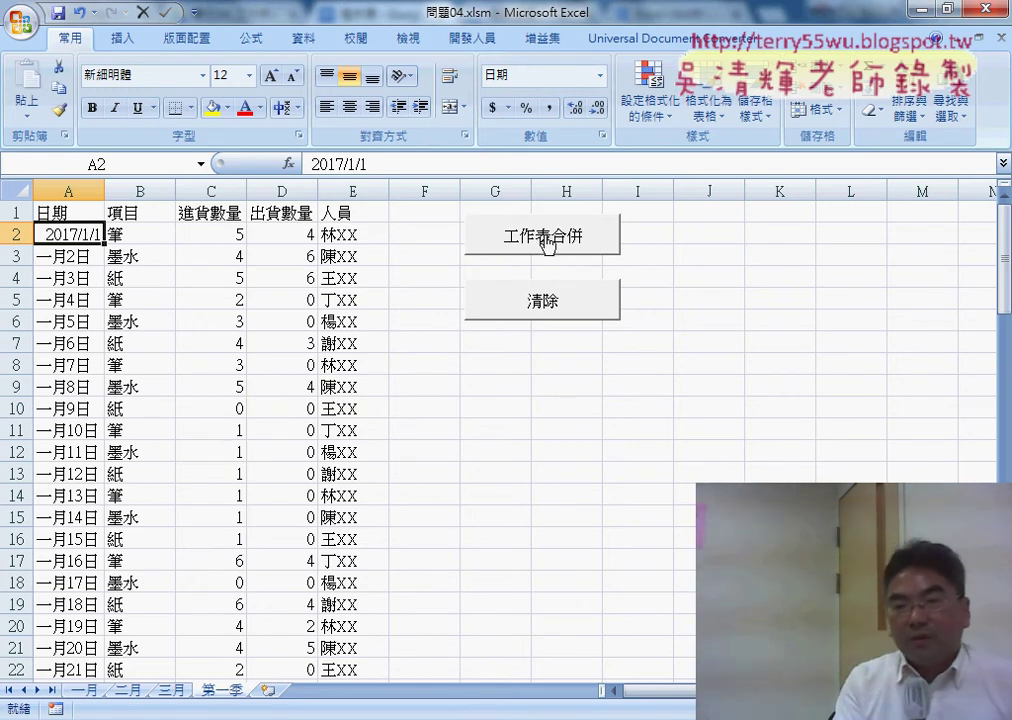
- View Module1's 工作表合併 code via 開發人員 > Visual Basic, then return to 第一季
{"action": "left_click", "coordinate": [477, 44]}
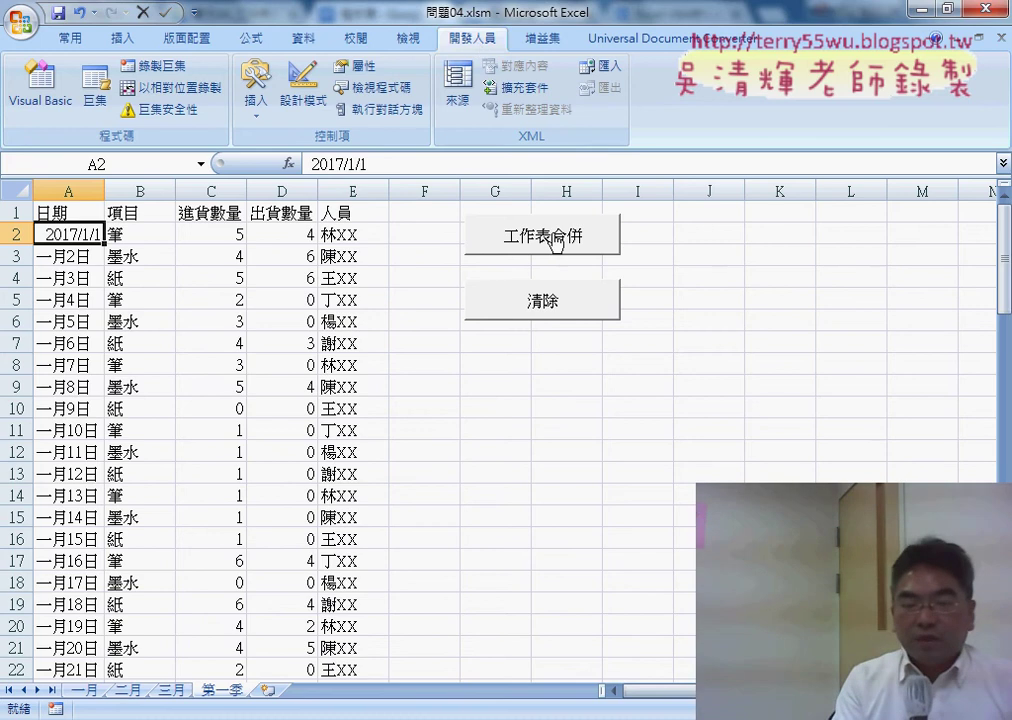
{"action": "left_click", "coordinate": [47, 104]}
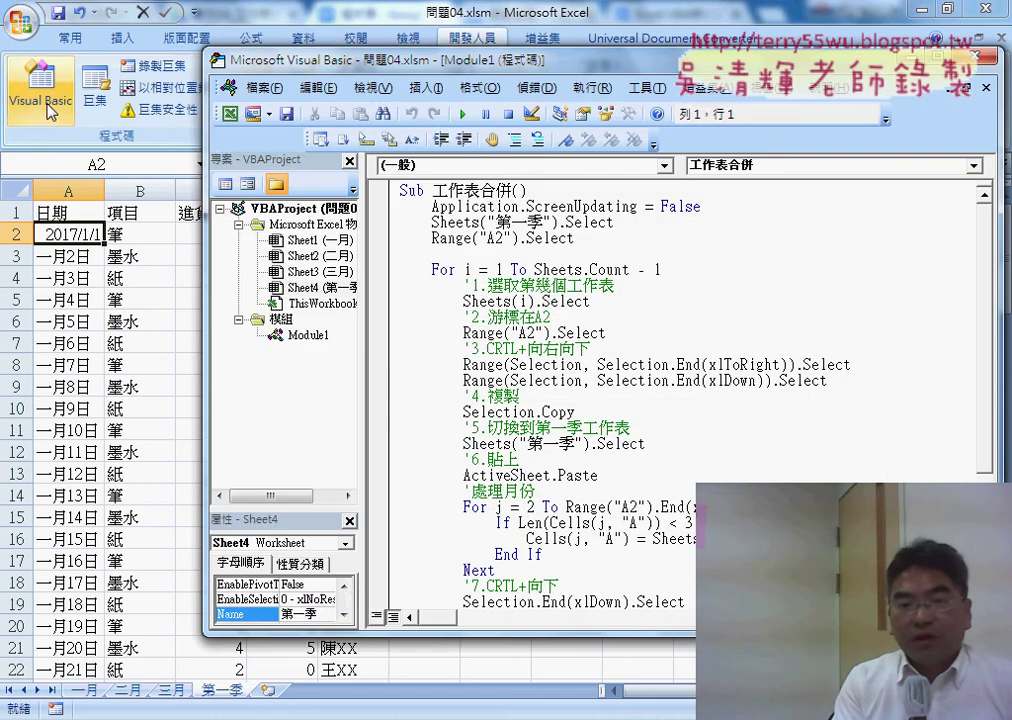
{"action": "double_click", "coordinate": [306, 336]}
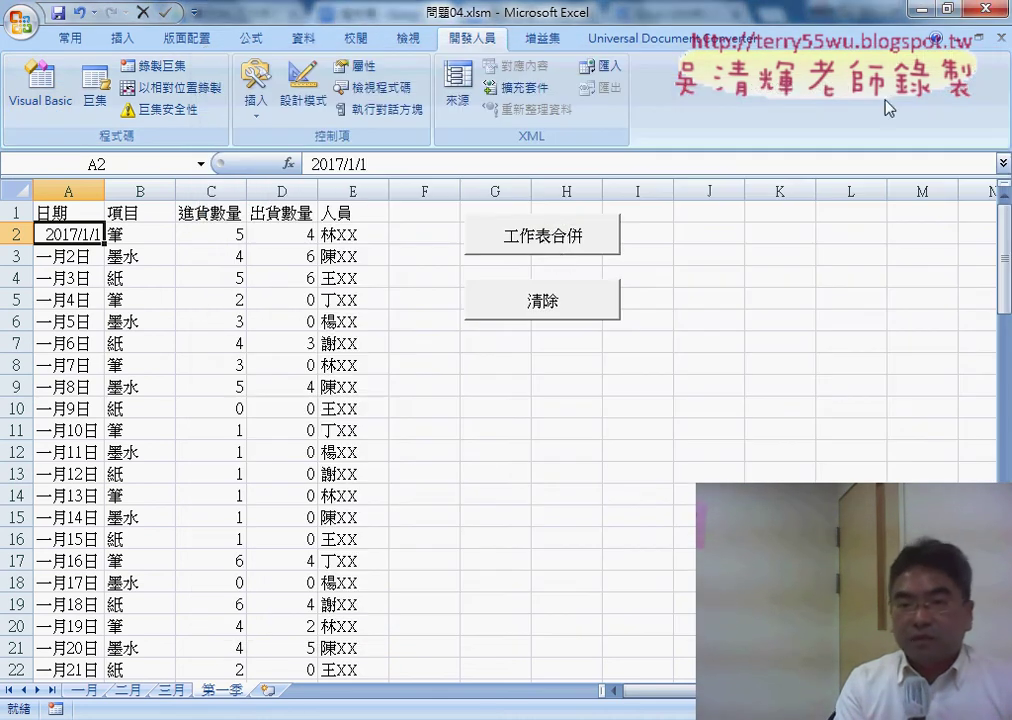
{"action": "left_click", "coordinate": [776, 42]}
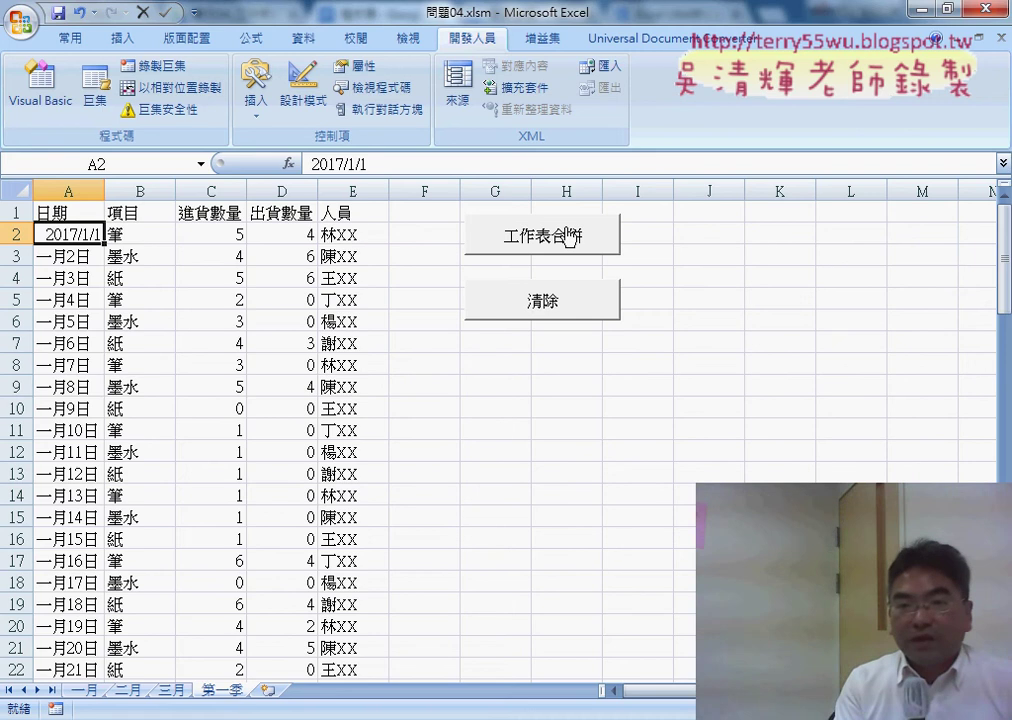
- Open the 工作表合併 macro for editing from the button's 指定巨集 assignment
{"action": "right_click", "coordinate": [568, 236]}
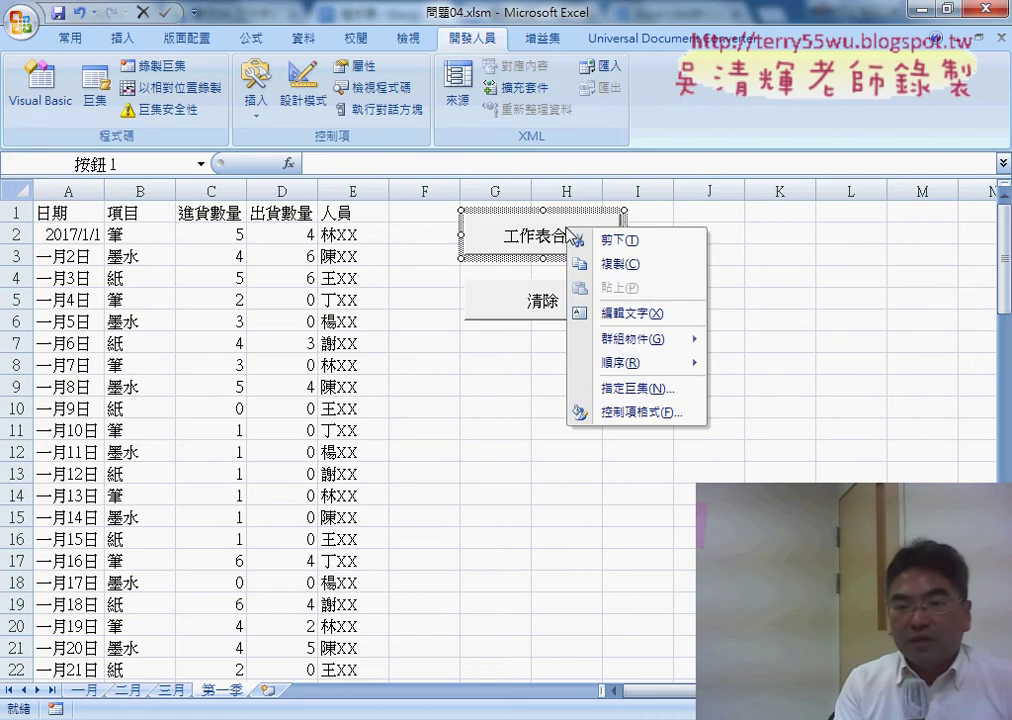
{"action": "left_click", "coordinate": [627, 389]}
{"action": "left_click", "coordinate": [517, 285]}
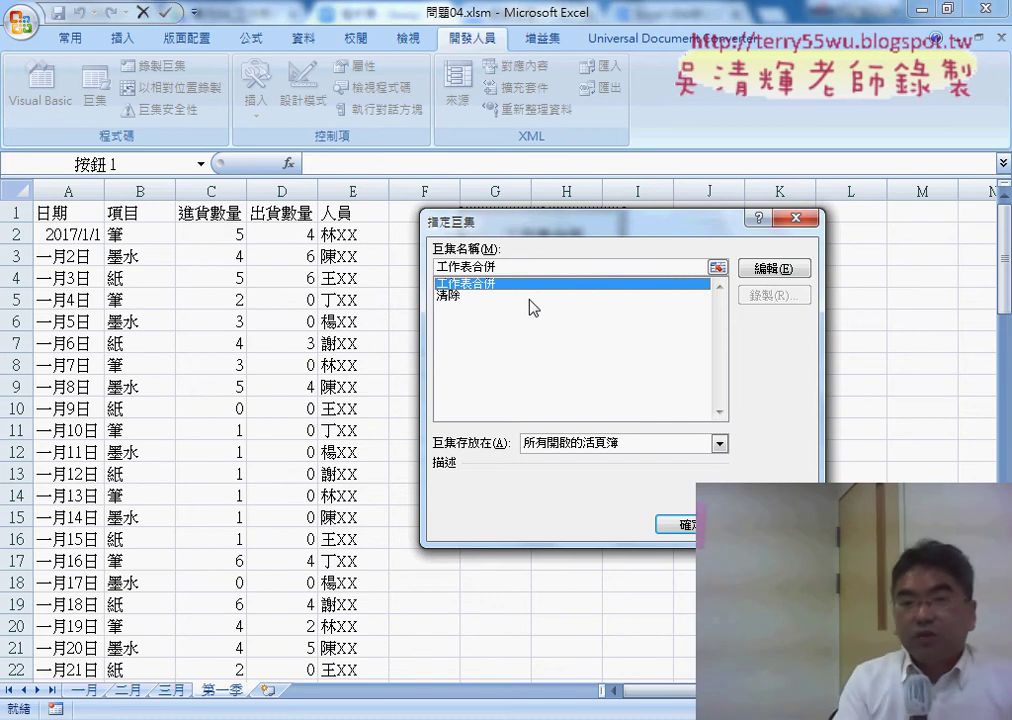
{"action": "left_click", "coordinate": [774, 269]}
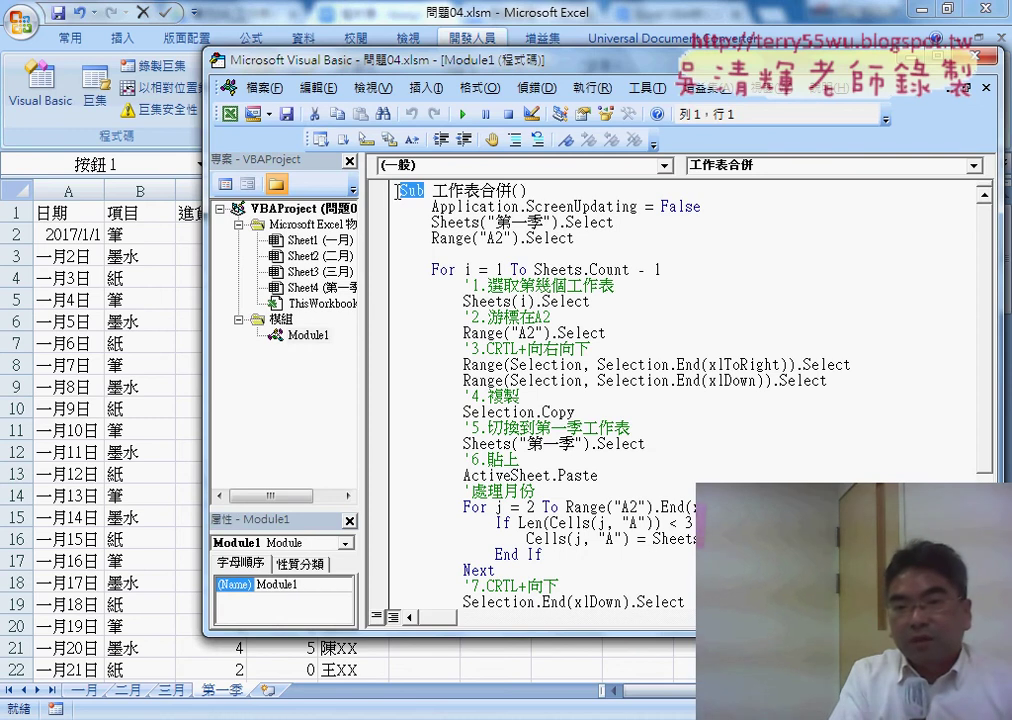
- Widen the code pane and select the '處理月份 For j…Next loop
{"action": "left_click_drag", "start_coordinate": [433, 190], "coordinate": [513, 190]}
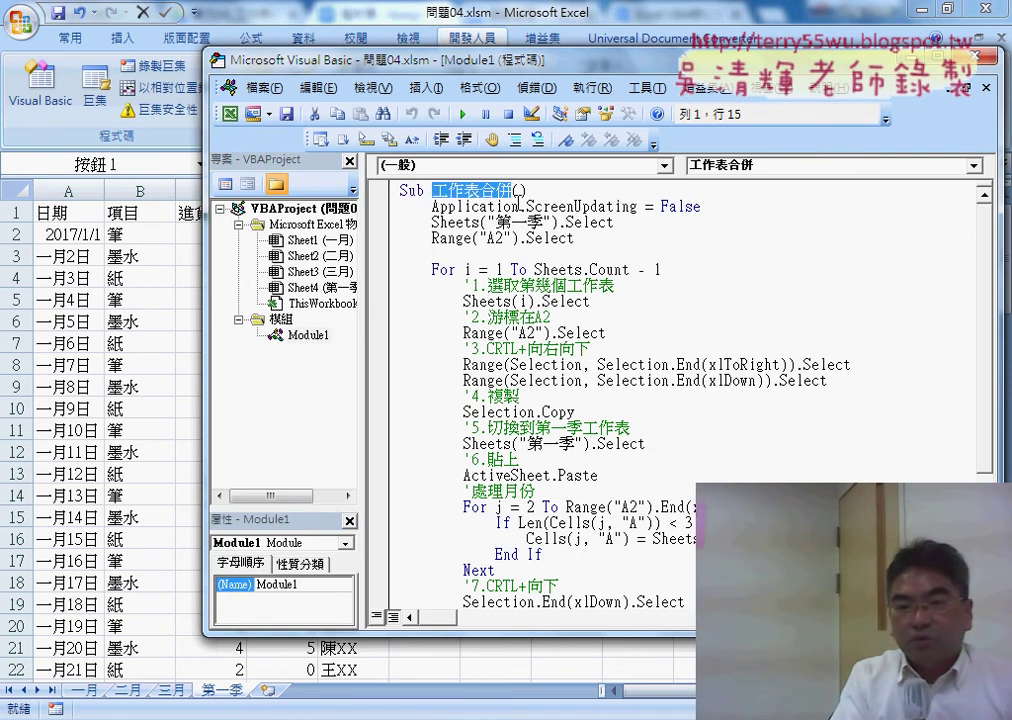
{"action": "scroll", "coordinate": [556, 329], "scroll_direction": "down", "scroll_amount": 2}
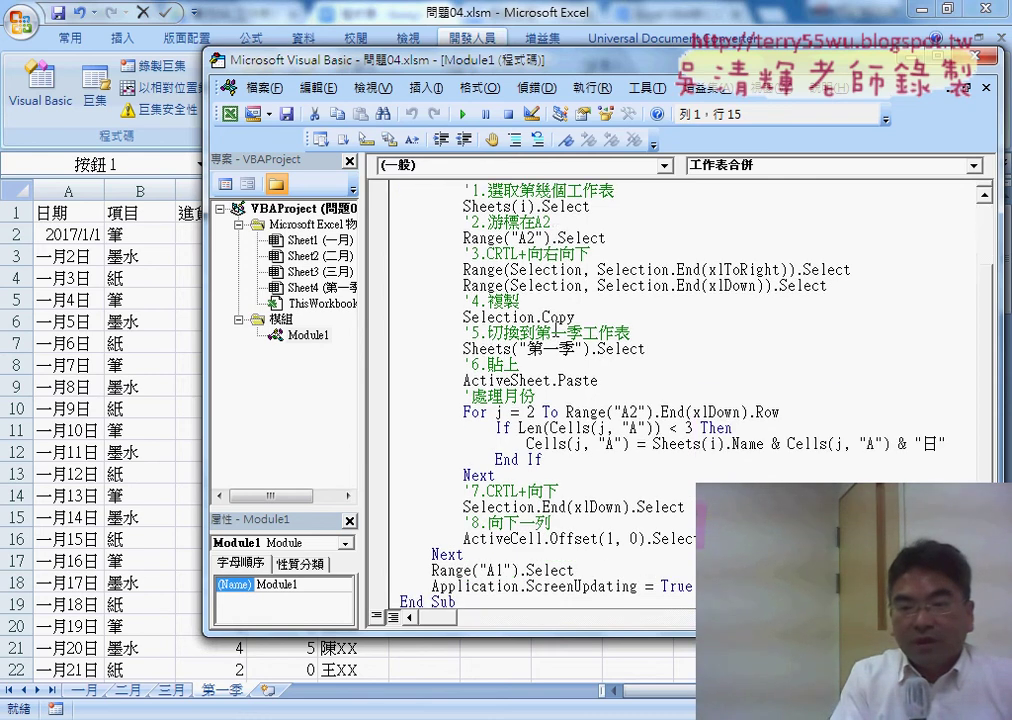
{"action": "scroll", "coordinate": [556, 329], "scroll_direction": "down", "scroll_amount": 1}
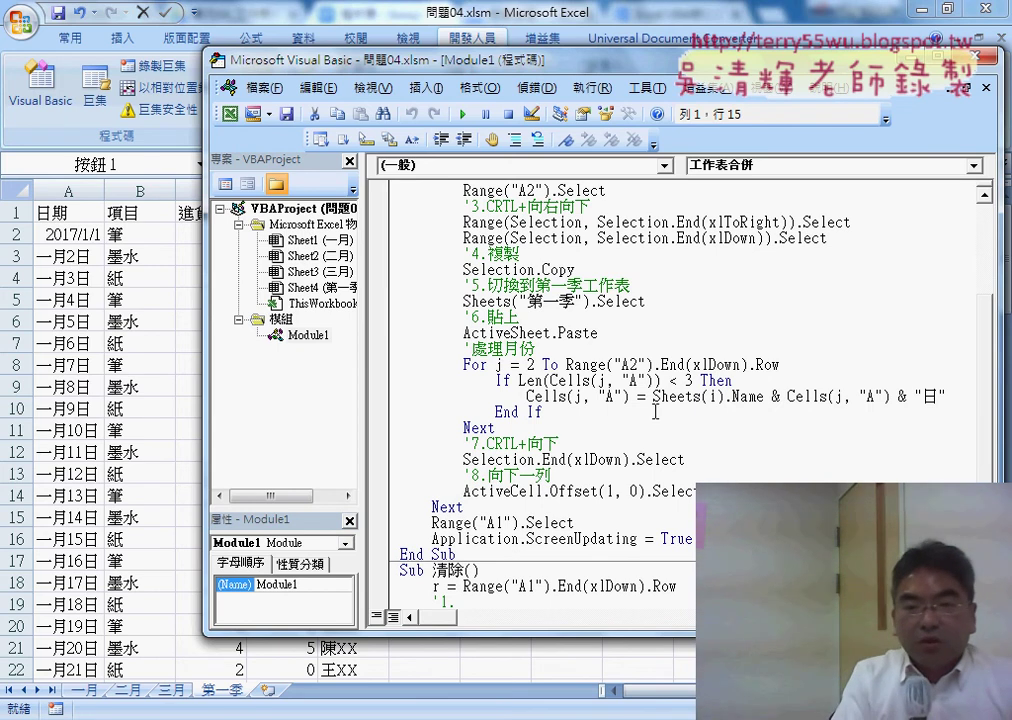
{"action": "left_click_drag", "start_coordinate": [530, 65], "coordinate": [478, 64]}
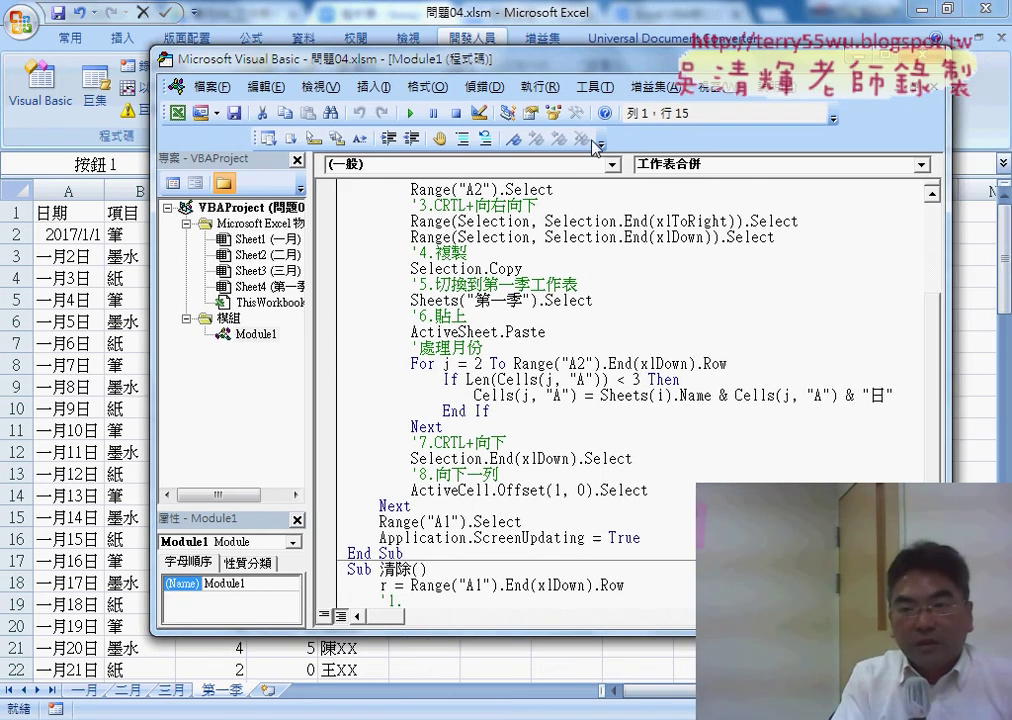
{"action": "left_click_drag", "start_coordinate": [311, 300], "coordinate": [241, 300]}
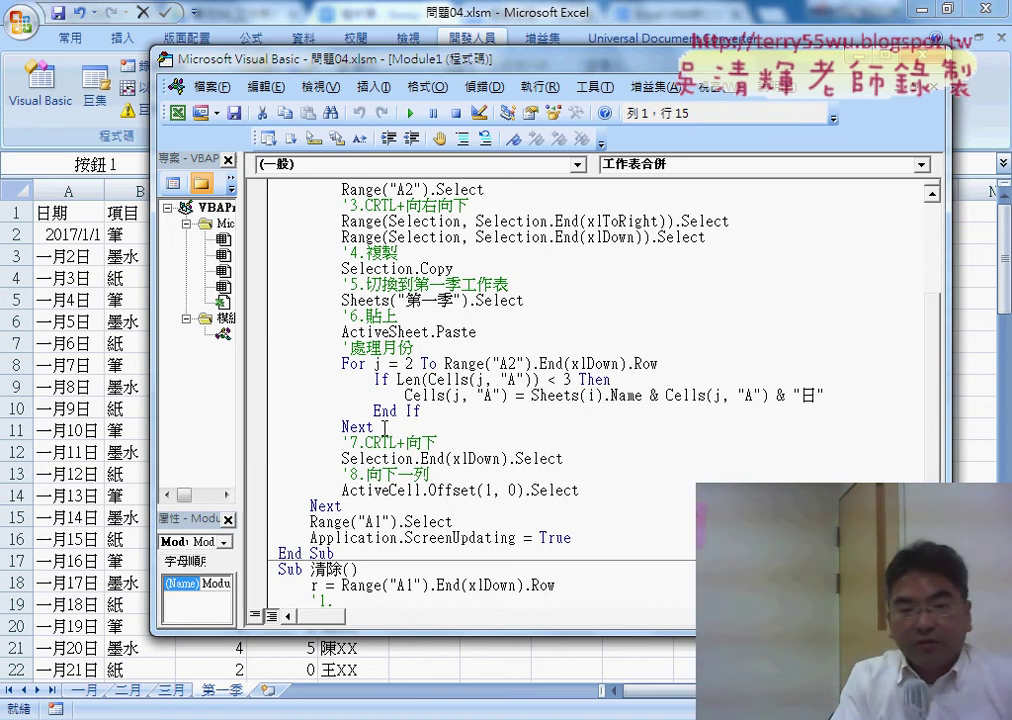
{"action": "left_click_drag", "start_coordinate": [384, 427], "coordinate": [274, 367]}
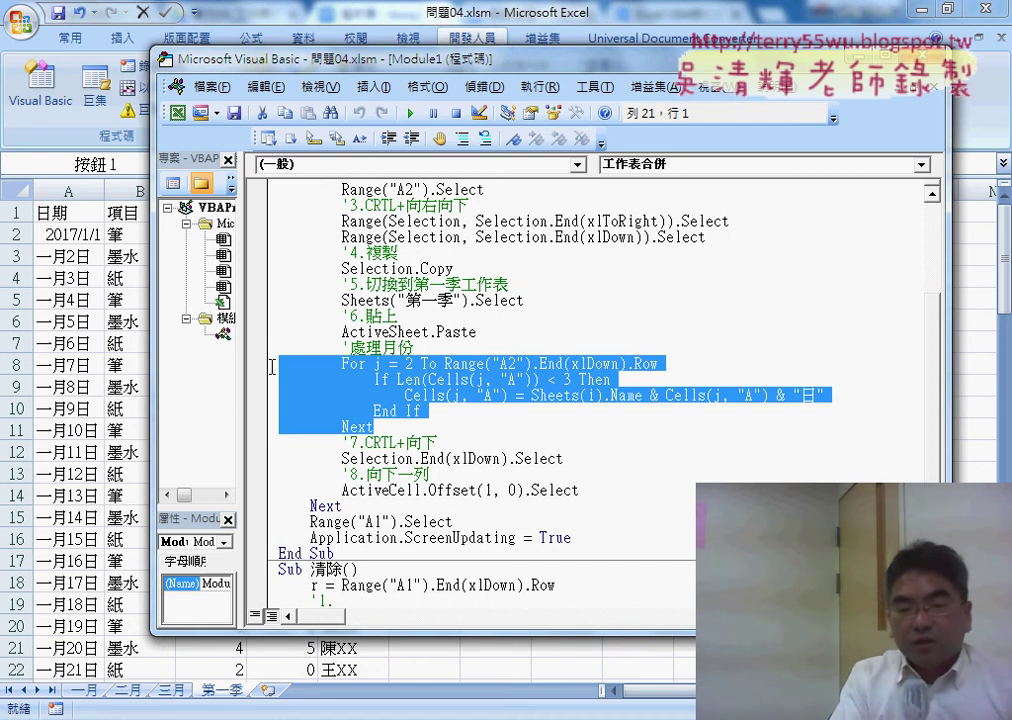
- Paste a copy of the 處理月份 For…Next loop right after the original's Next line, outdented
{"action": "right_click", "coordinate": [288, 372]}
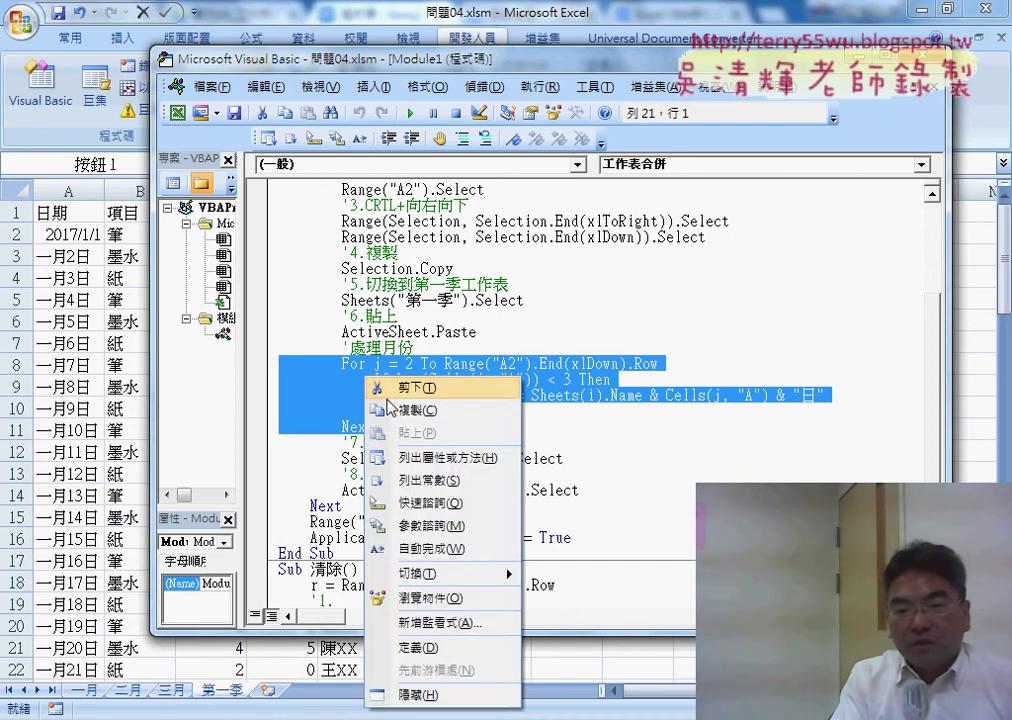
{"action": "left_click", "coordinate": [401, 408]}
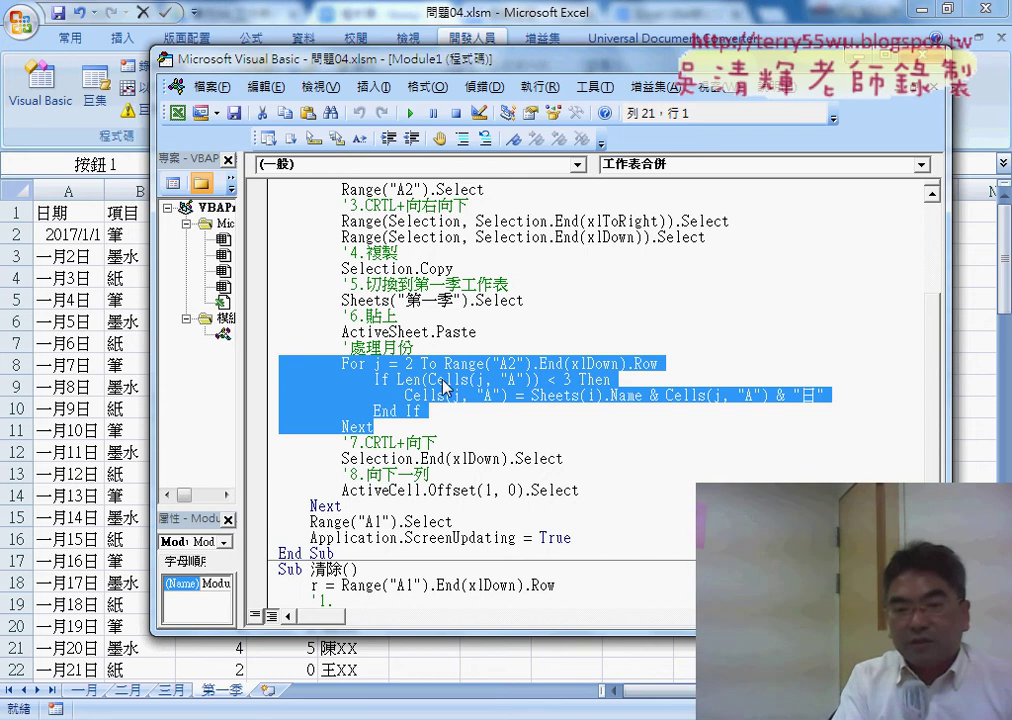
{"action": "right_click", "coordinate": [443, 380]}
{"action": "left_click", "coordinate": [478, 415]}
{"action": "left_click", "coordinate": [375, 426]}
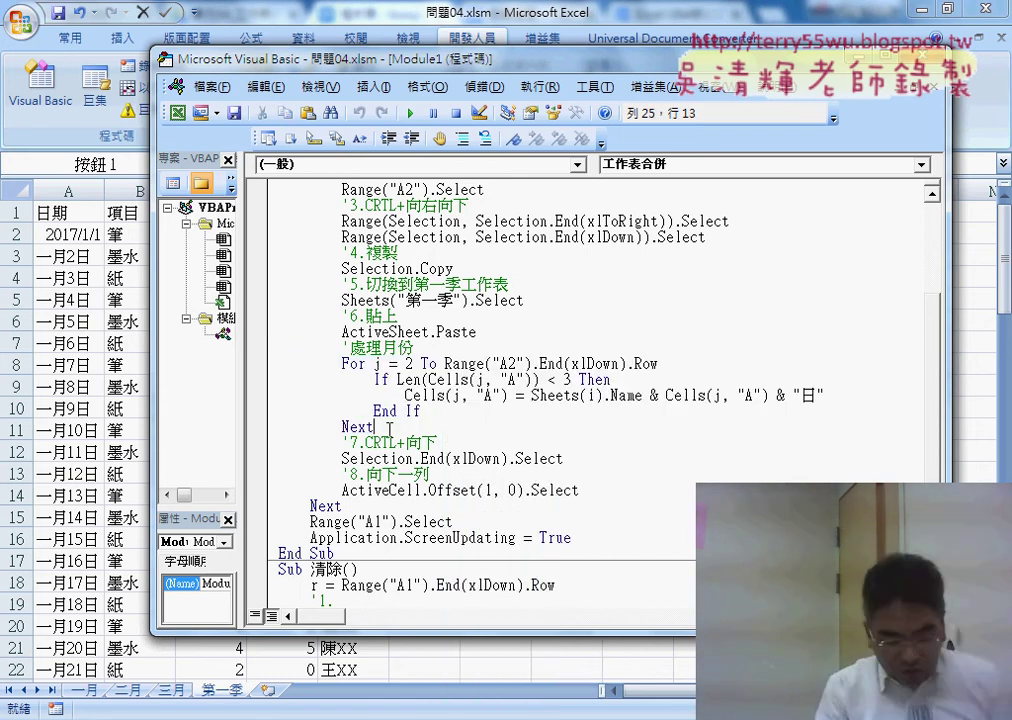
{"action": "key", "text": "Return"}
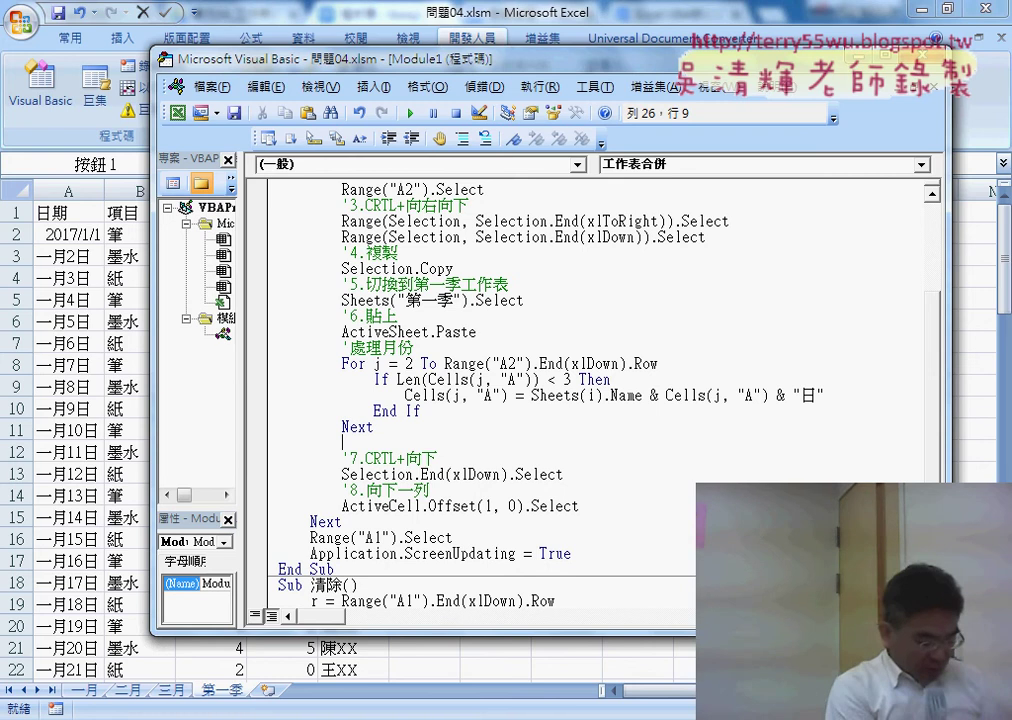
{"action": "key", "text": "ctrl+v"}
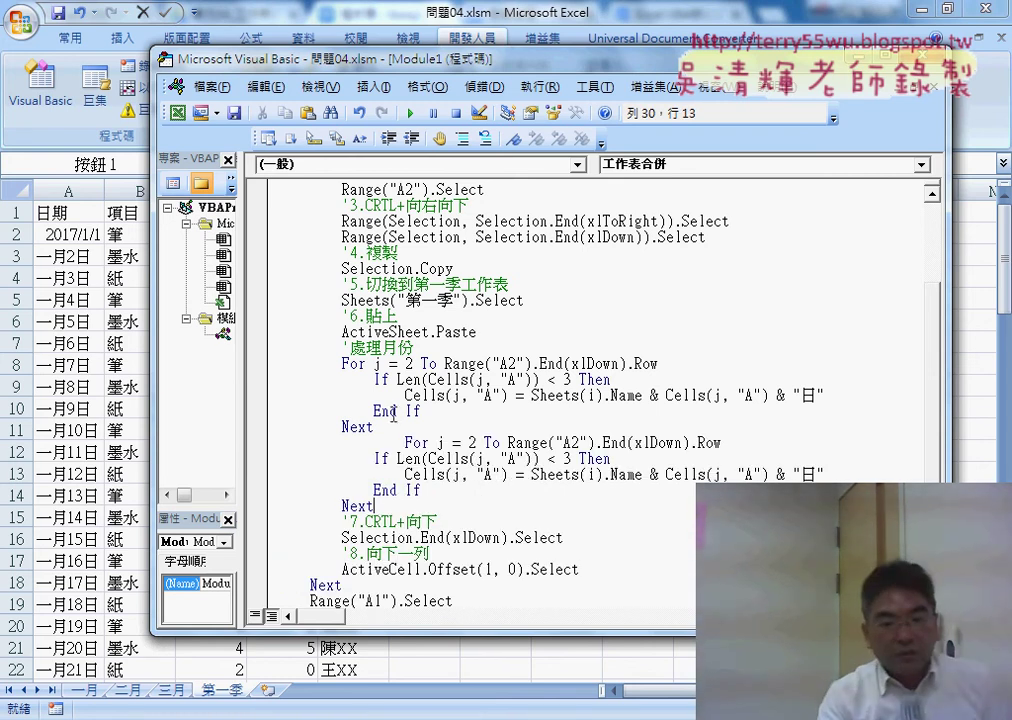
{"action": "left_click", "coordinate": [406, 442]}
{"action": "key", "text": "shift+Tab"}
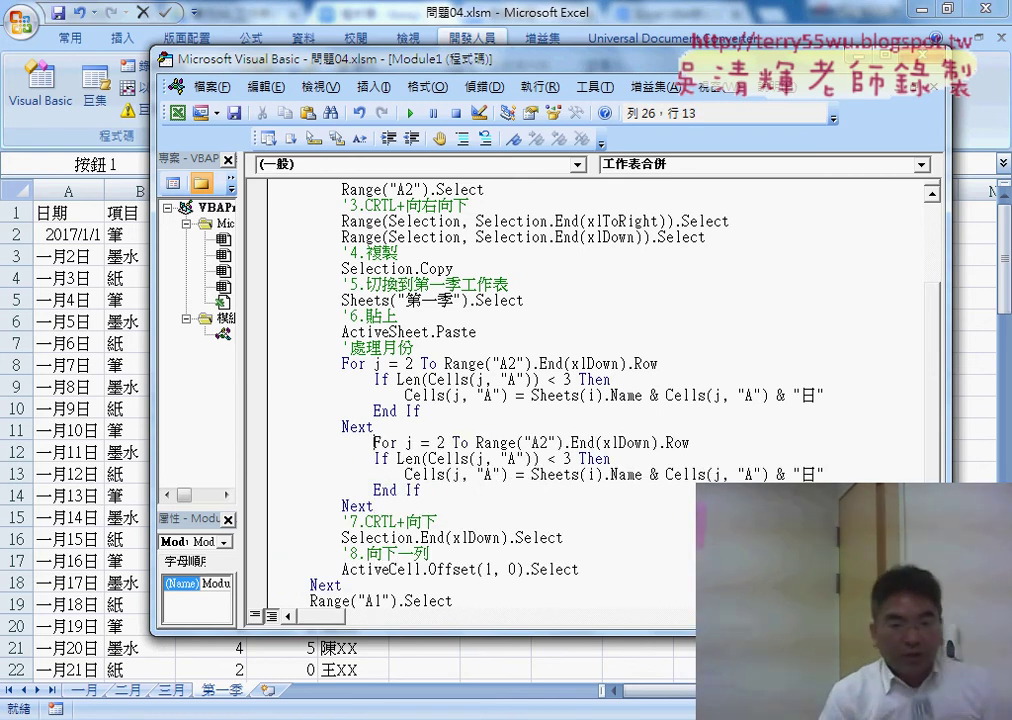
{"action": "key", "text": "shift+Tab"}
{"action": "left_click_drag", "start_coordinate": [268, 426], "coordinate": [266, 366]}
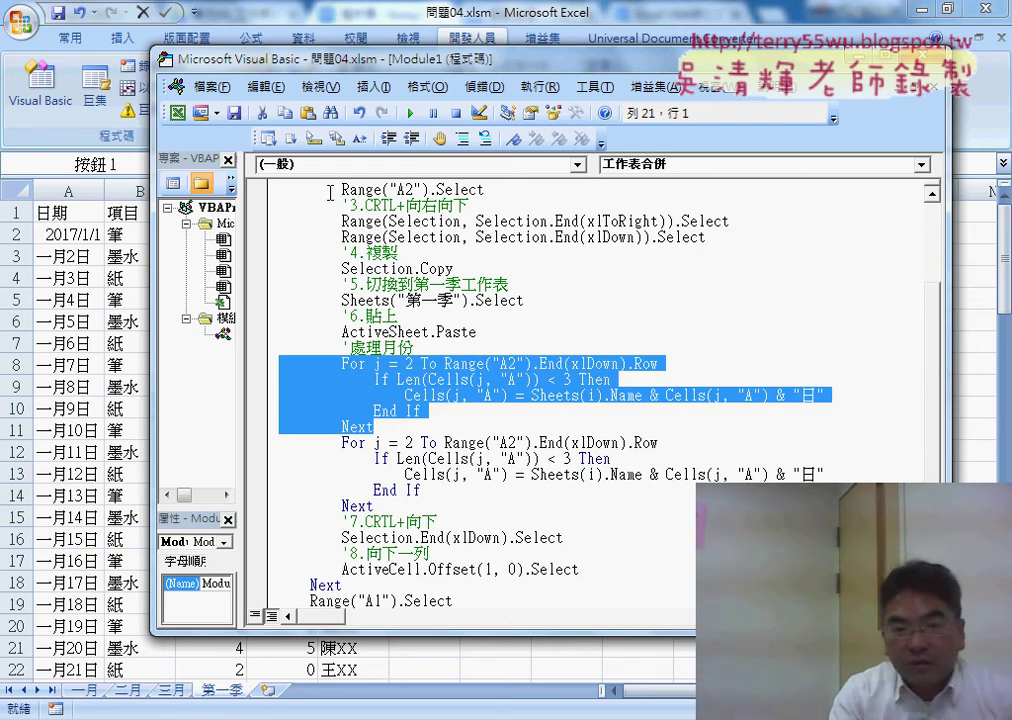
- Show the 編輯 toolbar and comment out the original month loop with Comment Block
{"action": "right_click", "coordinate": [424, 115]}
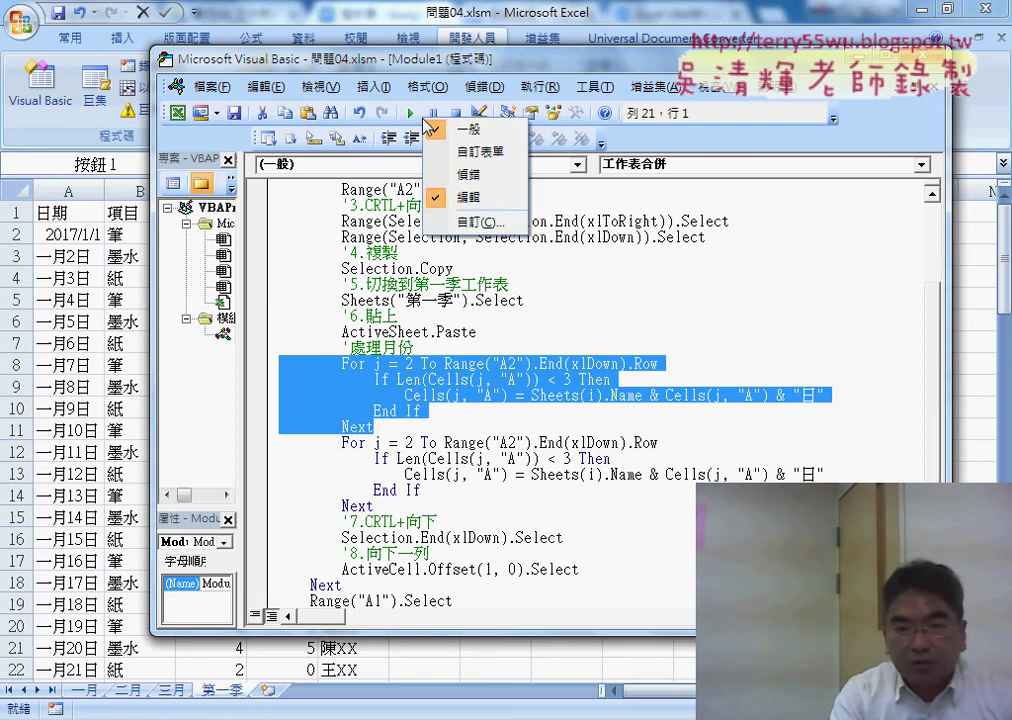
{"action": "left_click", "coordinate": [465, 199]}
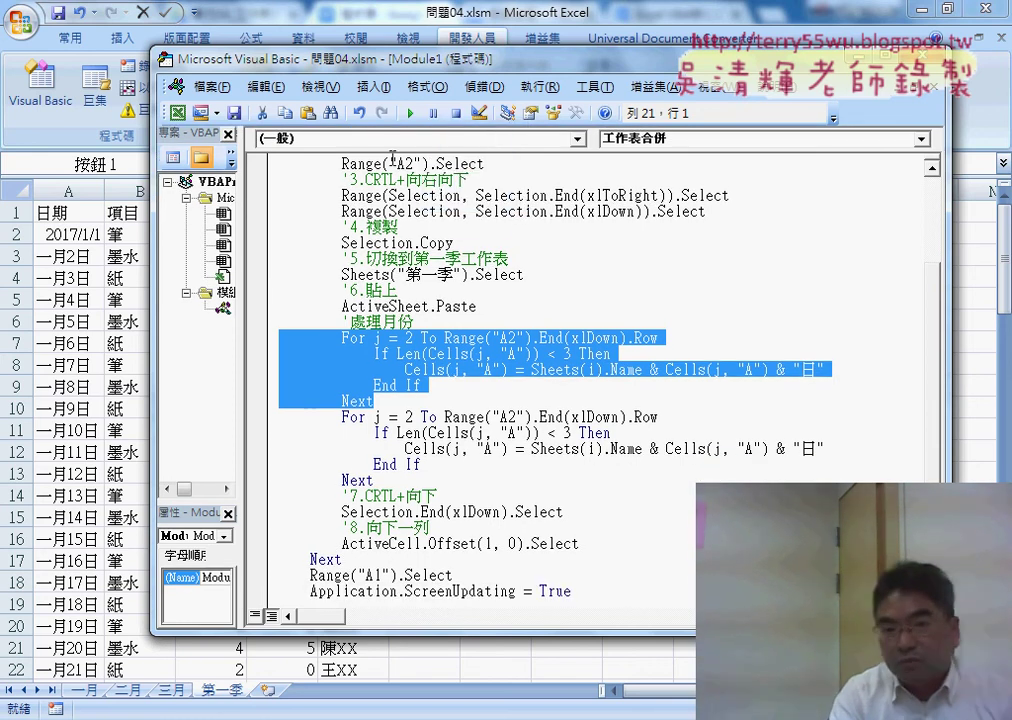
{"action": "right_click", "coordinate": [403, 114]}
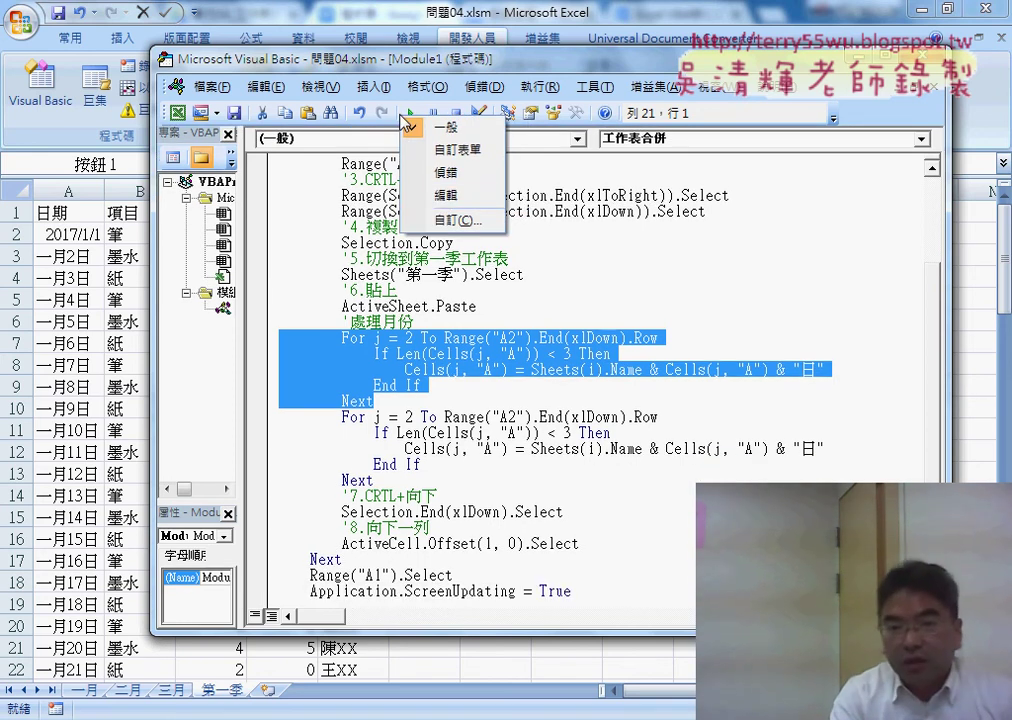
{"action": "left_click", "coordinate": [443, 196]}
{"action": "left_click_drag", "start_coordinate": [258, 138], "coordinate": [172, 138]}
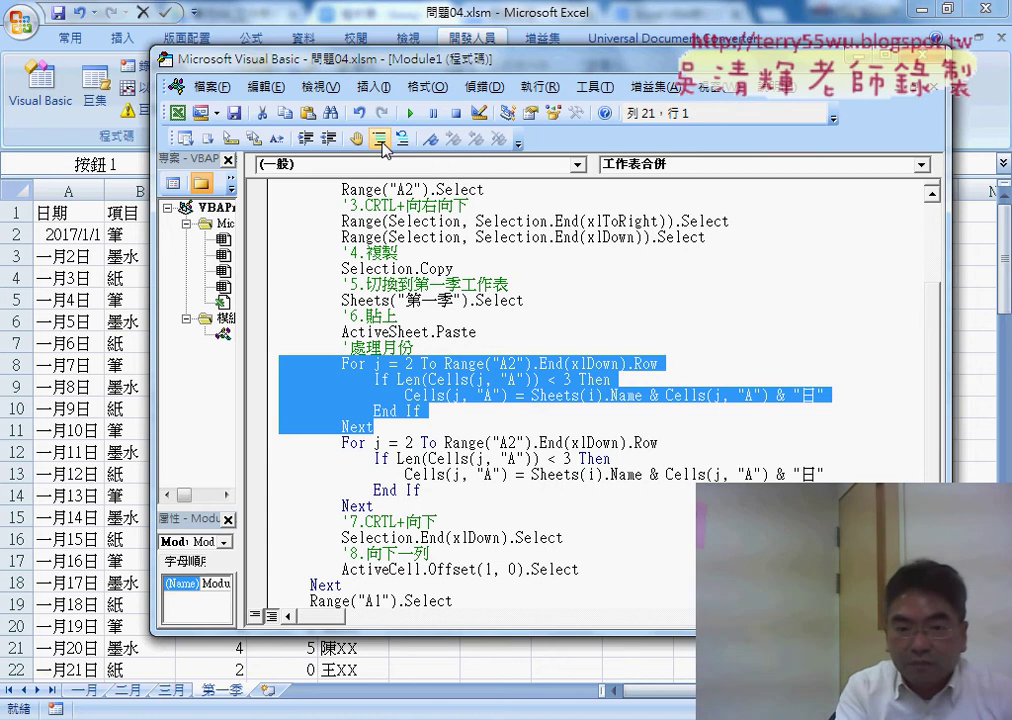
{"action": "left_click", "coordinate": [381, 143]}
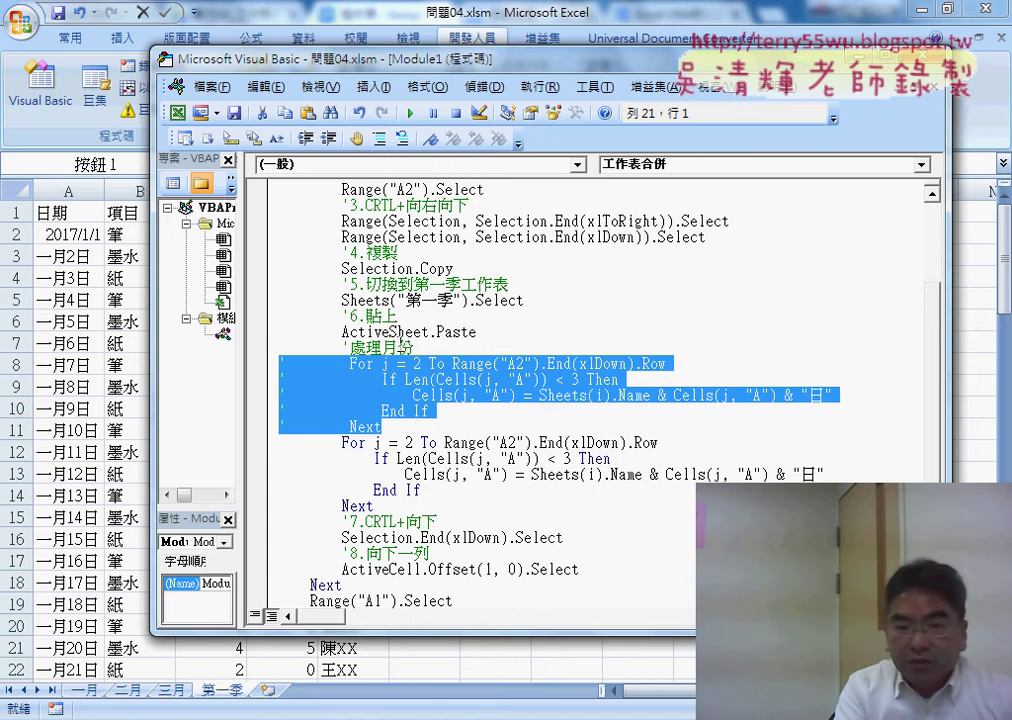
- Delete Sheets(i).Name & Cells(j, "A") & "日" from the copied loop's assignment
{"action": "left_click", "coordinate": [303, 476]}
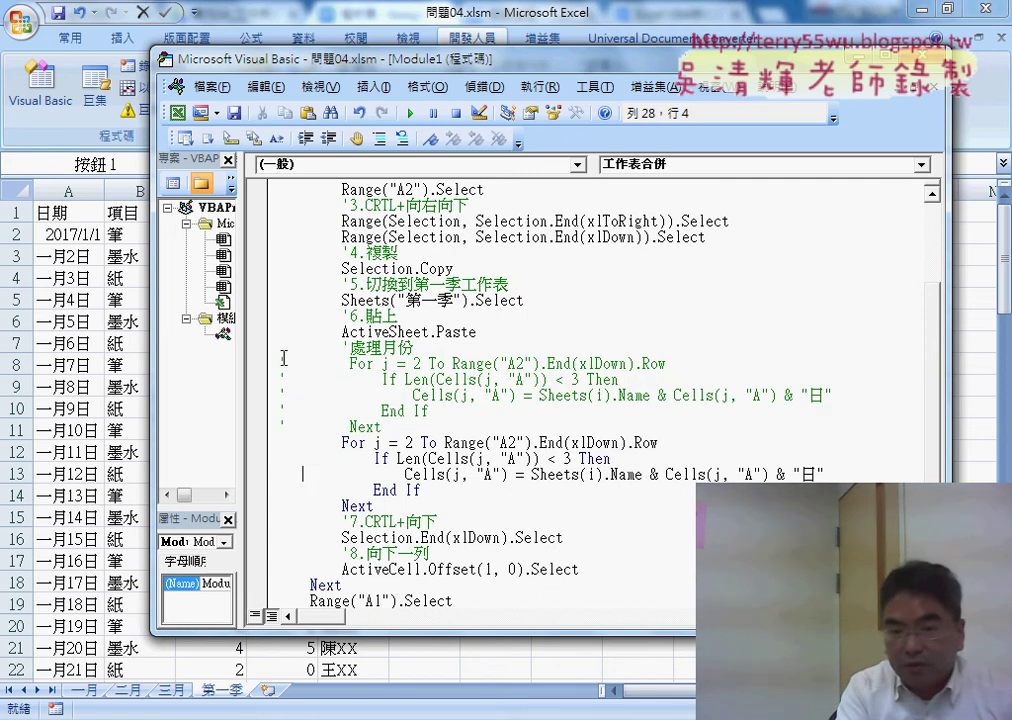
{"action": "left_click_drag", "start_coordinate": [403, 428], "coordinate": [282, 363]}
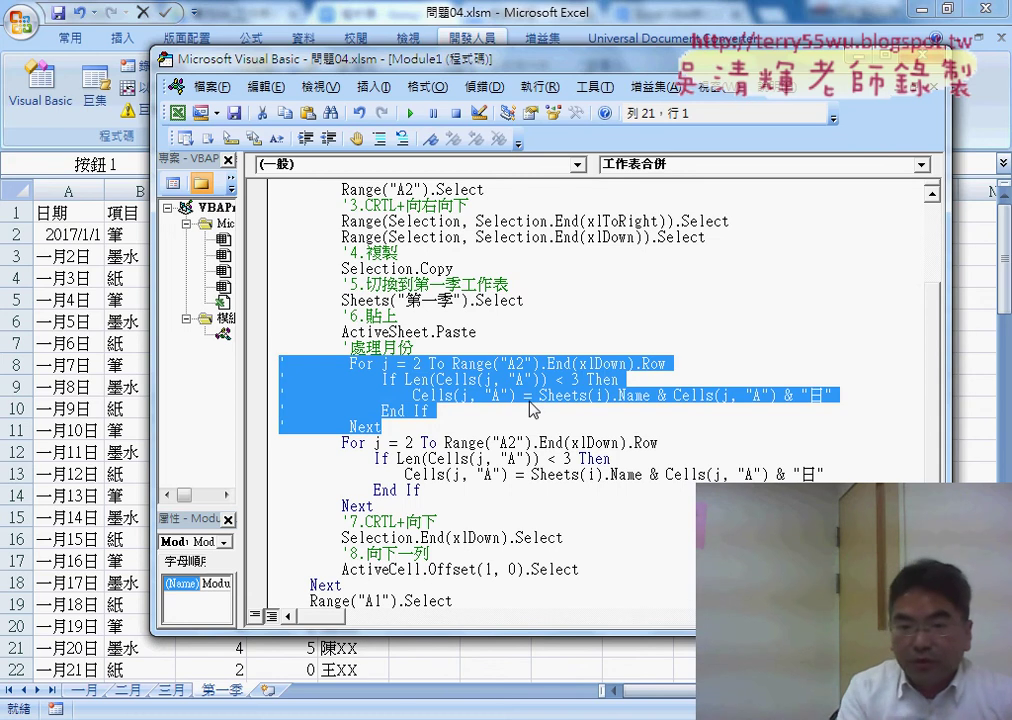
{"action": "left_click", "coordinate": [484, 459]}
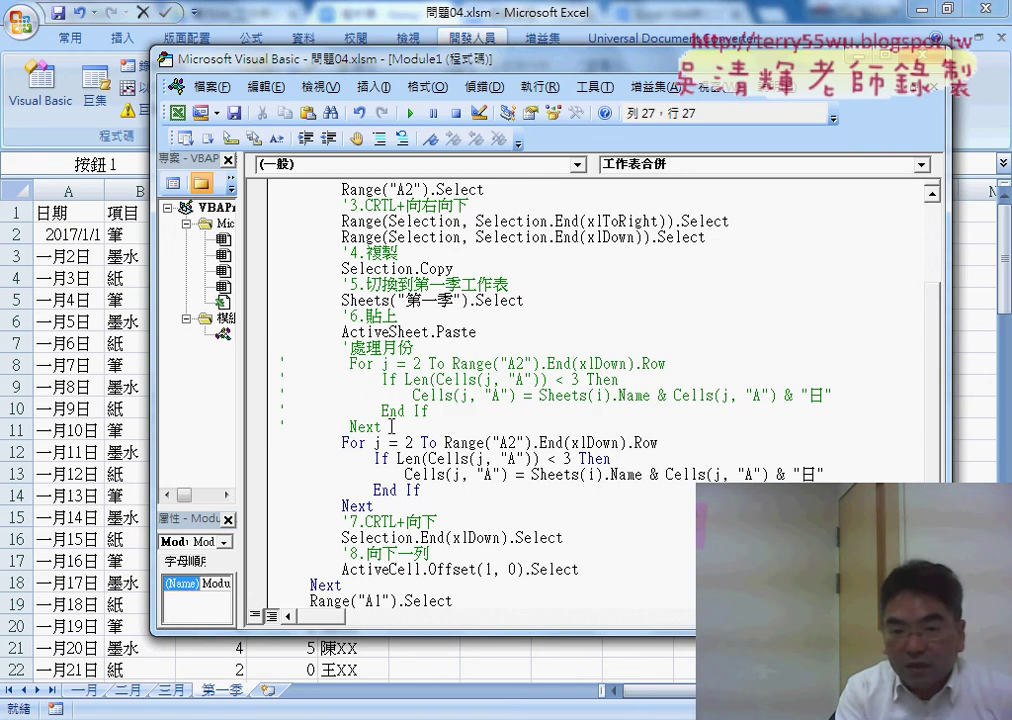
{"action": "mouse_move", "coordinate": [392, 427]}
{"action": "left_mouse_down"}
{"action": "mouse_move", "coordinate": [280, 395]}
{"action": "mouse_move", "coordinate": [281, 363]}
{"action": "left_mouse_up"}
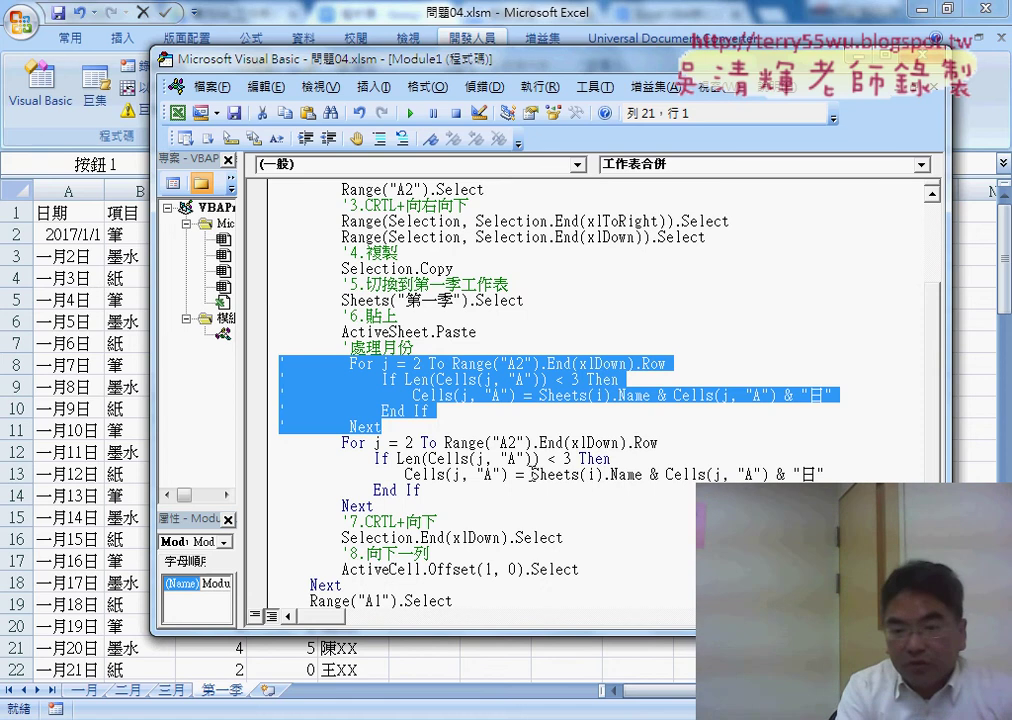
{"action": "left_click_drag", "start_coordinate": [533, 475], "coordinate": [825, 474]}
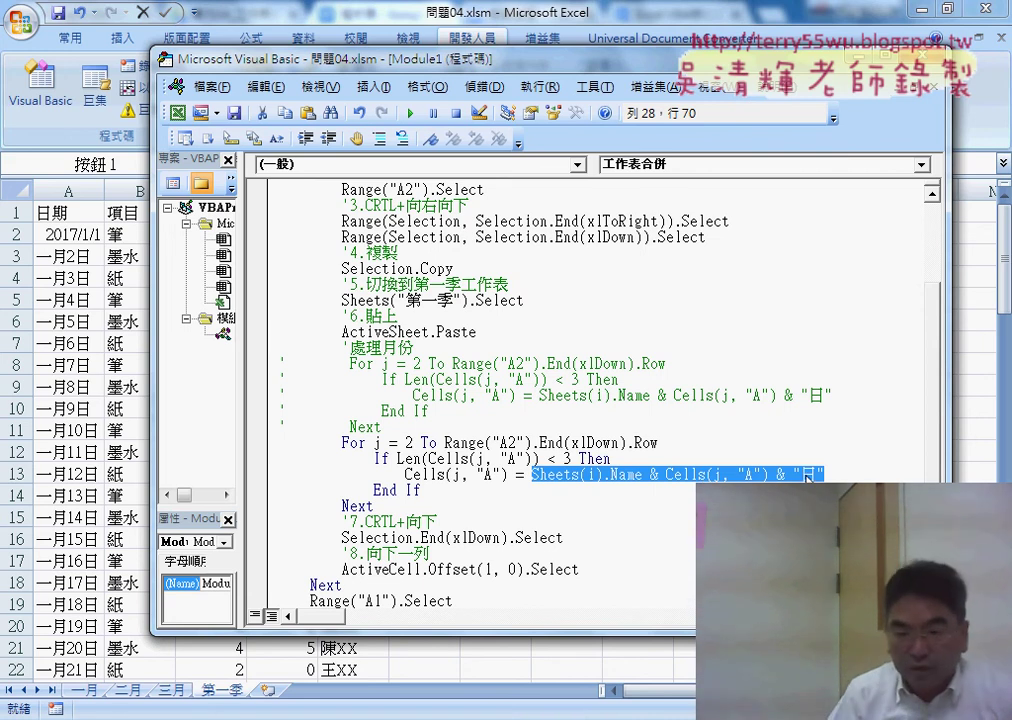
{"action": "key", "text": "Delete"}
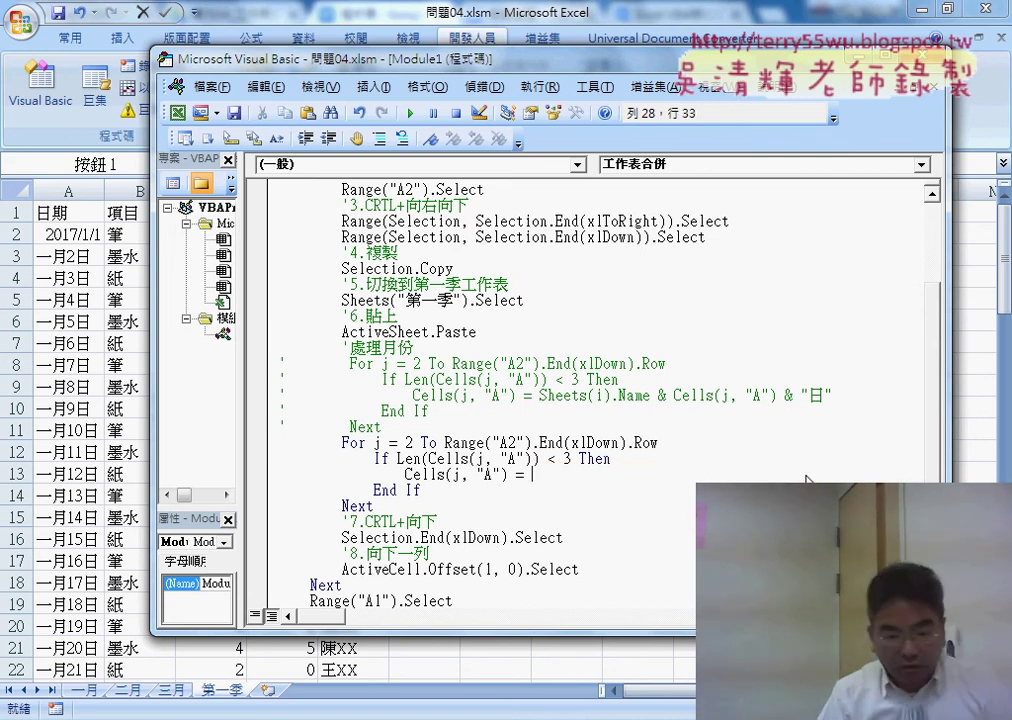
- Start the new value with "2017/", referring to the outer sheet loop variable i
{"action": "type", "text": "\"20"}
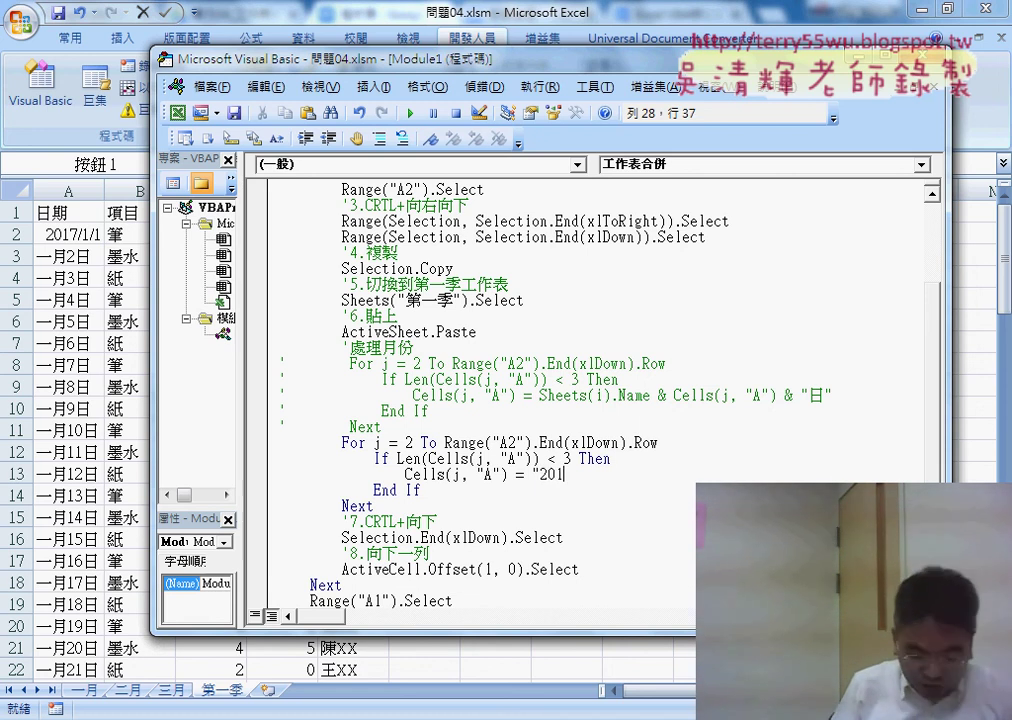
{"action": "type", "text": "1"}
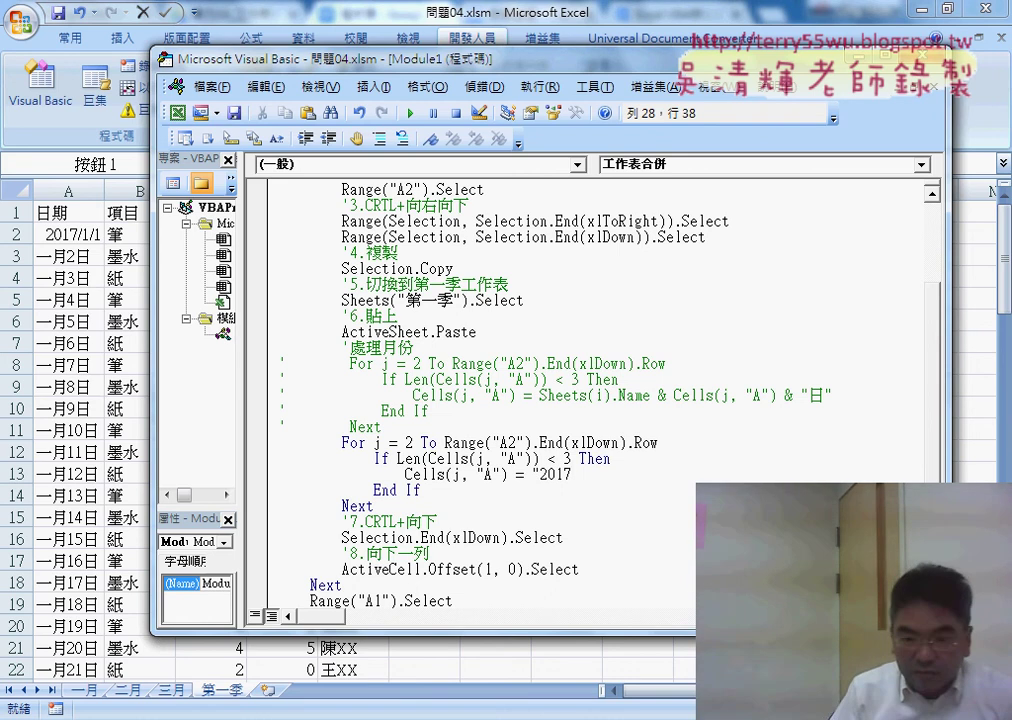
{"action": "type", "text": "/"}
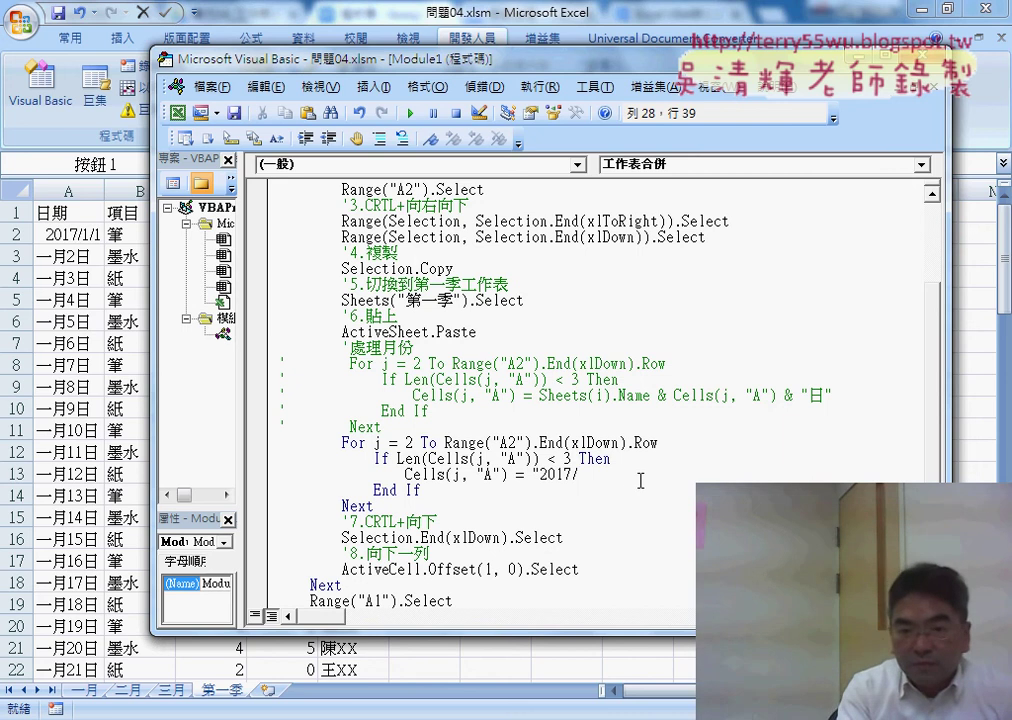
{"action": "scroll", "coordinate": [640, 481], "scroll_direction": "up", "scroll_amount": 1}
{"action": "scroll", "coordinate": [640, 481], "scroll_direction": "up", "scroll_amount": 1}
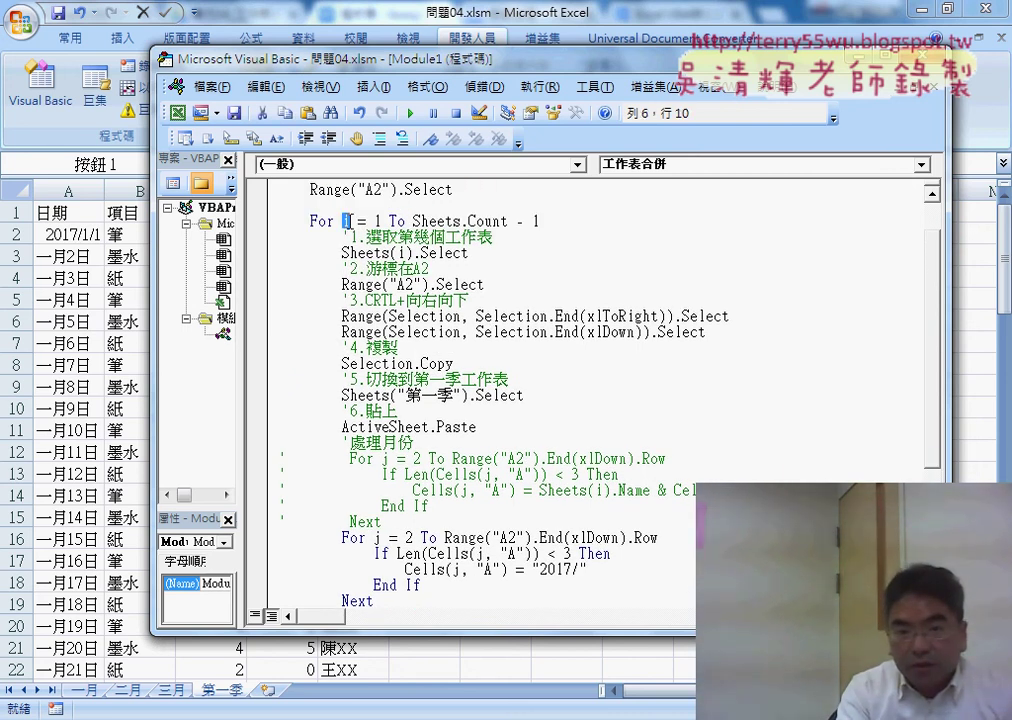
{"action": "left_click", "coordinate": [376, 221]}
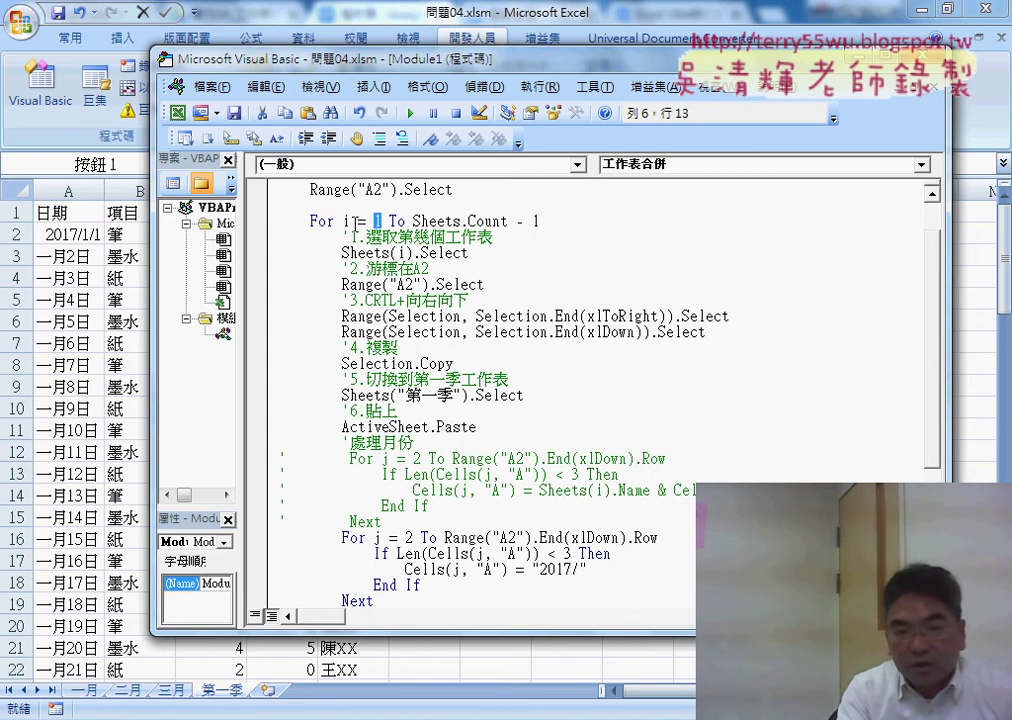
{"action": "left_click", "coordinate": [347, 221]}
{"action": "scroll", "coordinate": [527, 443], "scroll_direction": "down", "scroll_amount": 1}
{"action": "scroll", "coordinate": [527, 443], "scroll_direction": "down", "scroll_amount": 1}
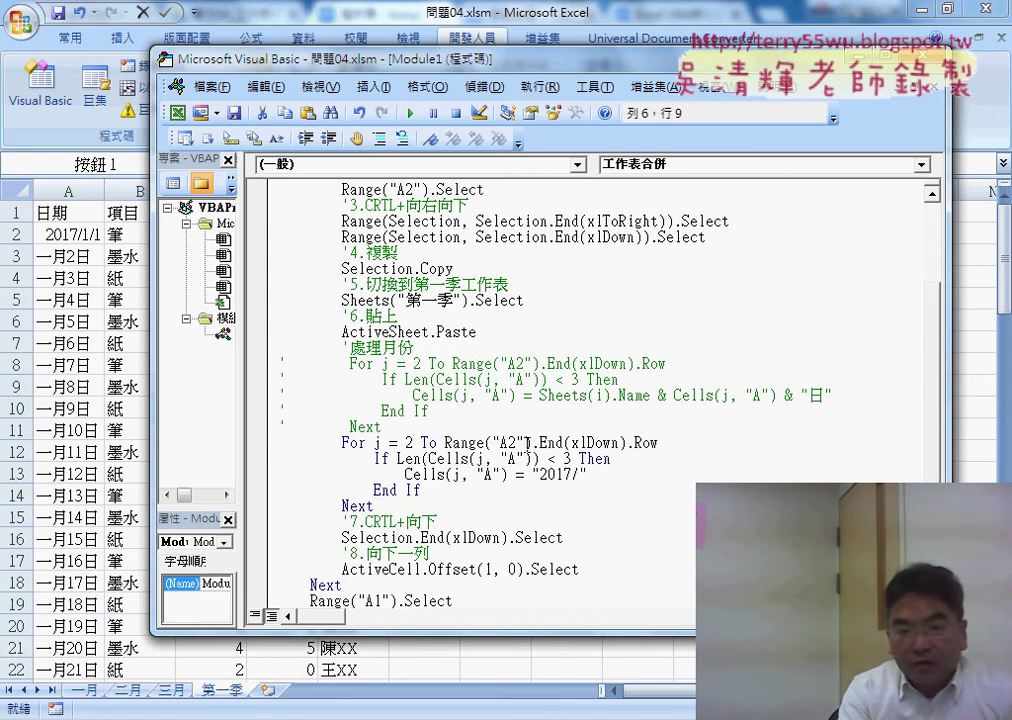
- Append & i & "/" so the line reads Cells(j, "A") = "2017/" & i & "/"
{"action": "left_click", "coordinate": [635, 476]}
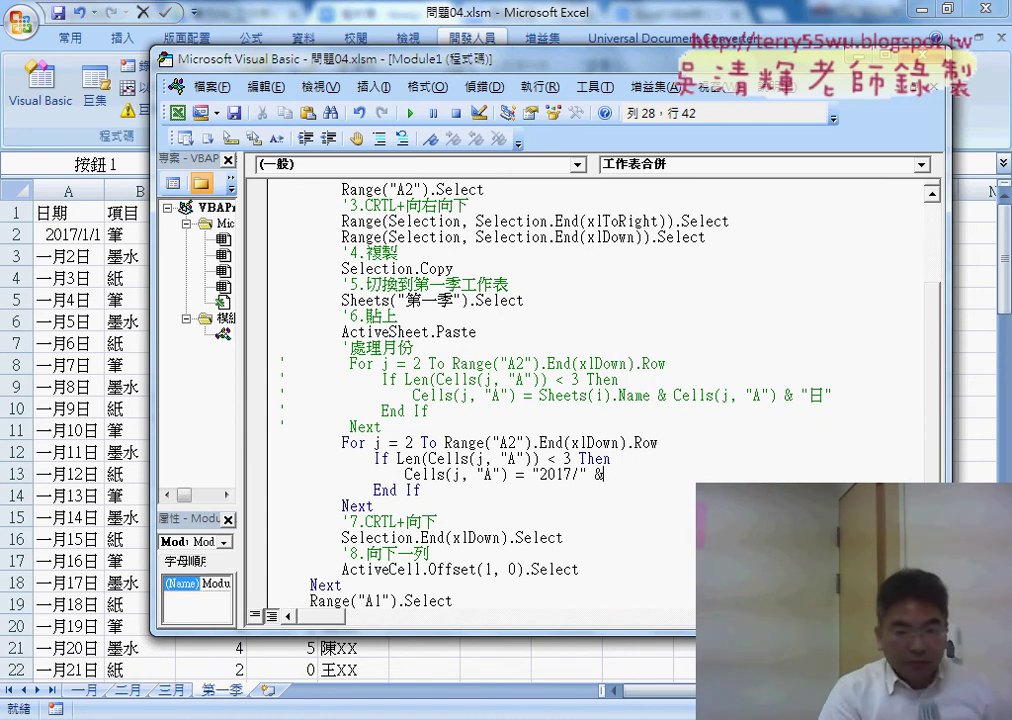
{"action": "key", "text": "9"}
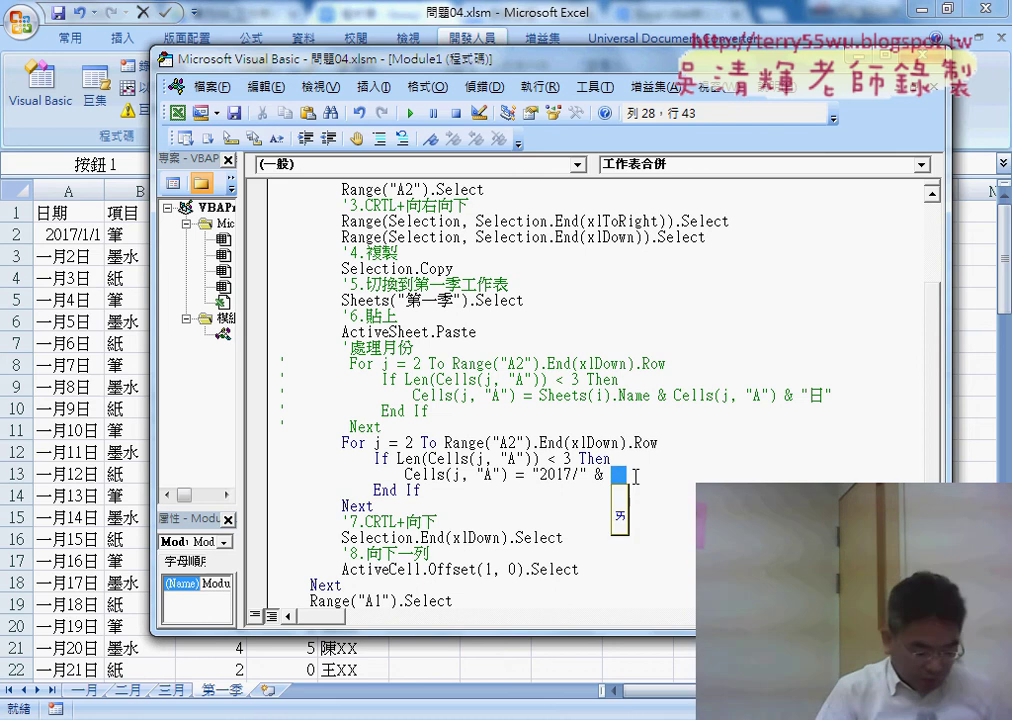
{"action": "key", "text": "BackSpace"}
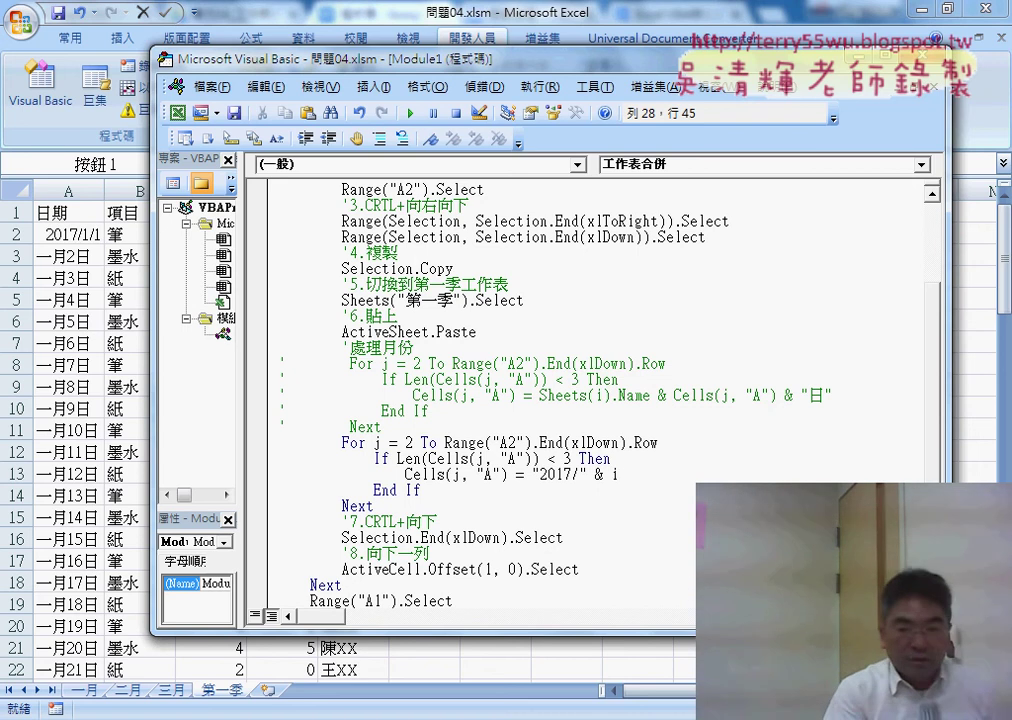
{"action": "type", "text": "&"}
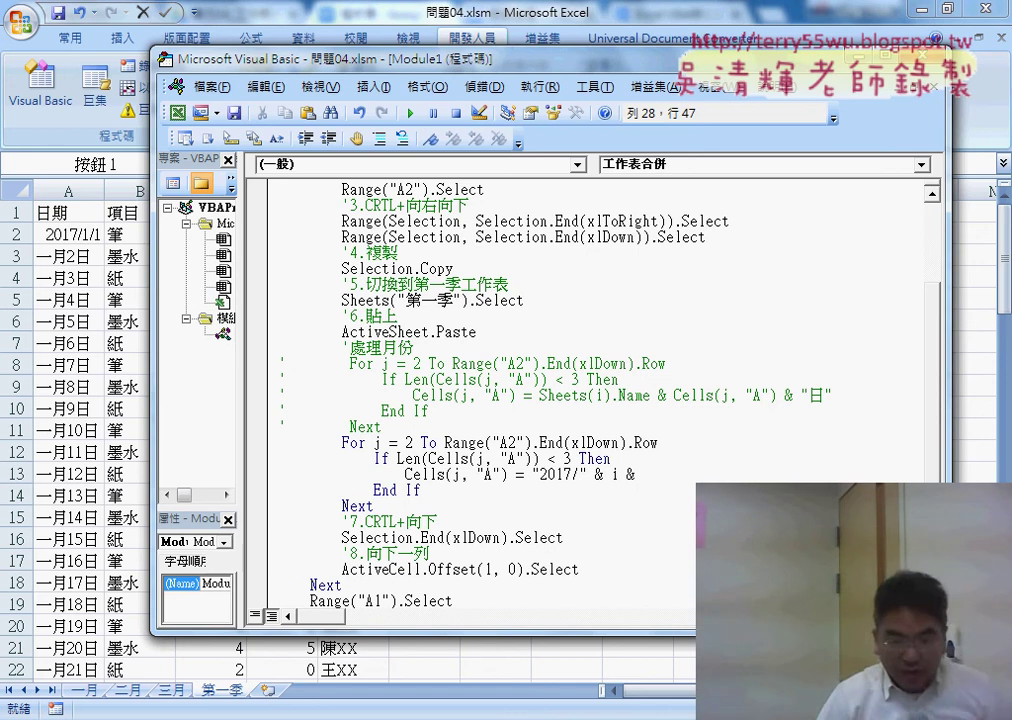
{"action": "type", "text": "\"/"}
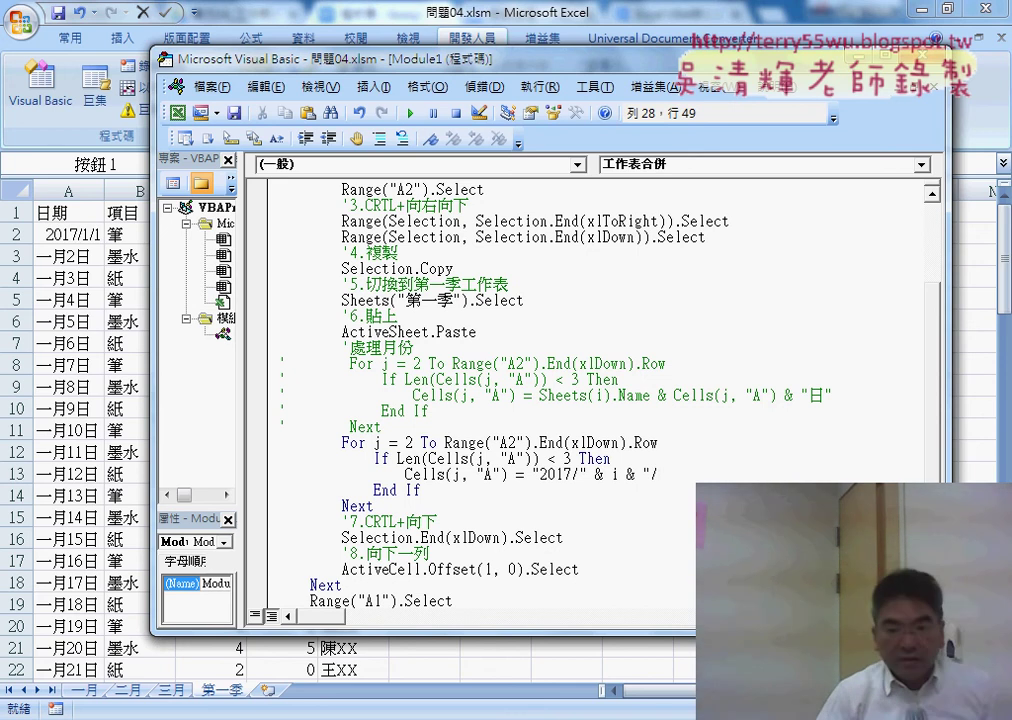
{"action": "type", "text": "\""}
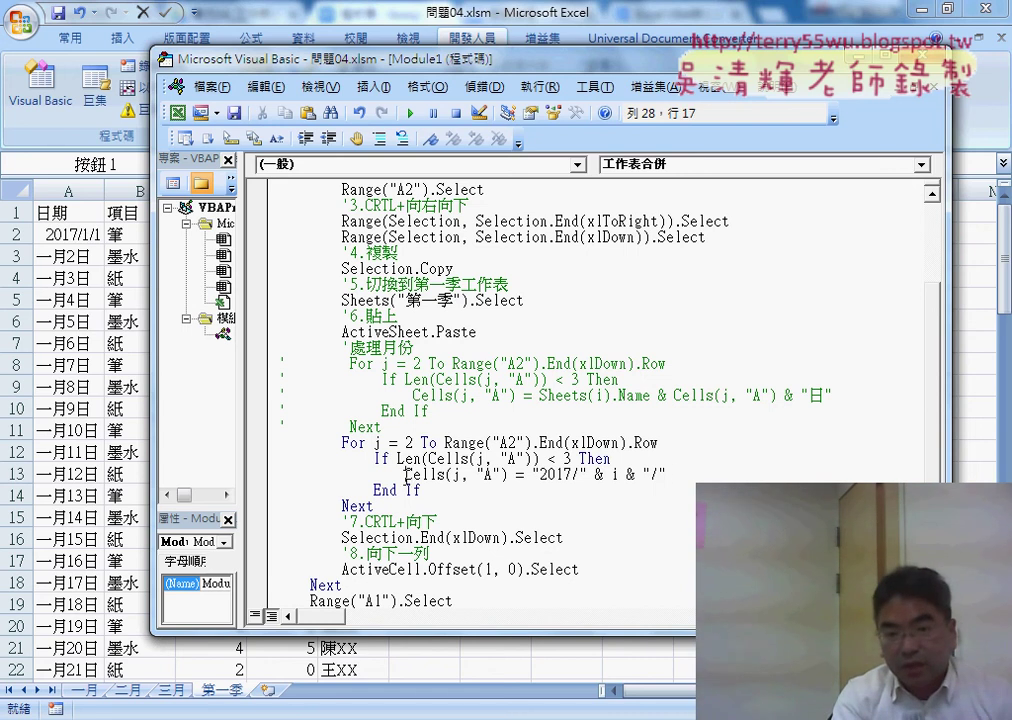
{"action": "left_click_drag", "start_coordinate": [406, 474], "coordinate": [507, 476]}
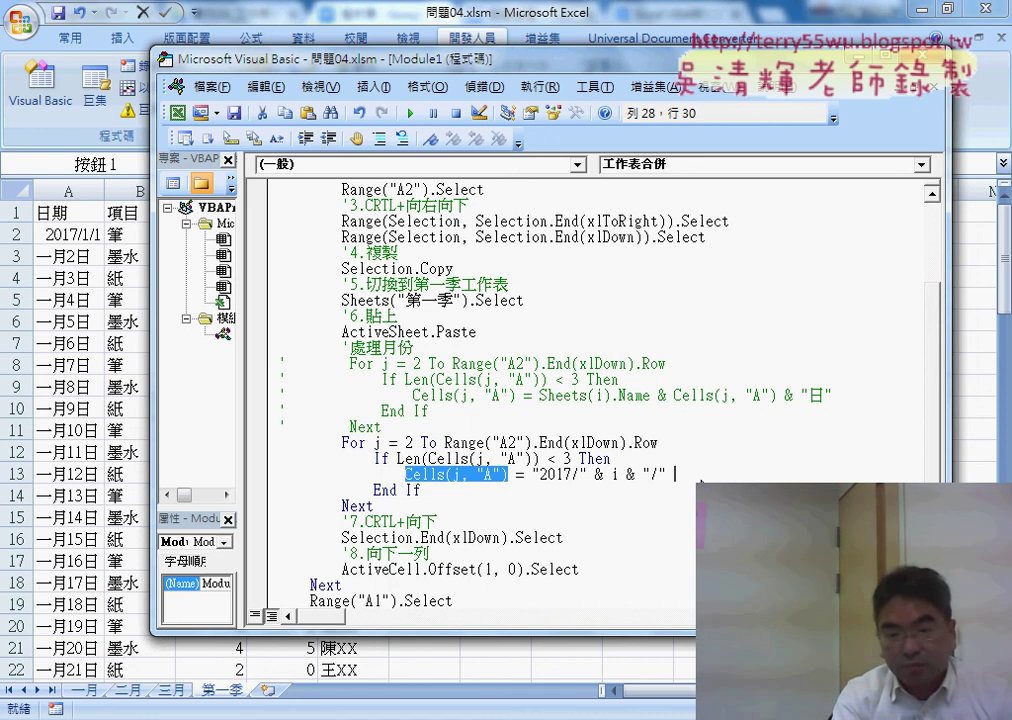
- Append & Cells(j, "A") to the line, completing "2017/" & i & "/" & Cells(j, "A")
{"action": "left_click", "coordinate": [707, 474]}
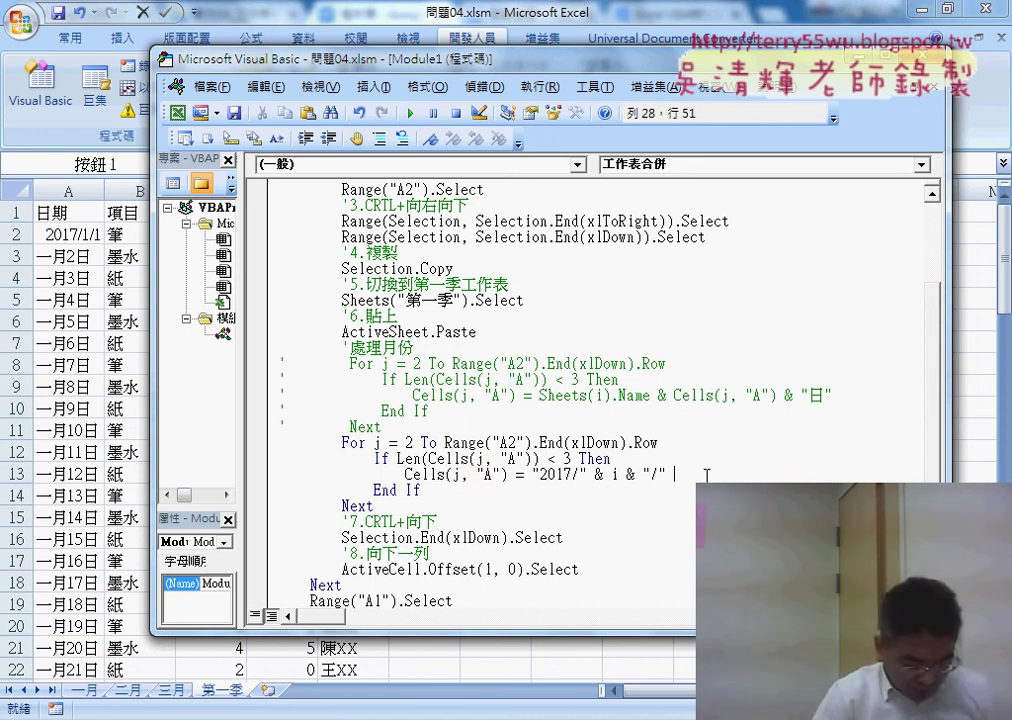
{"action": "type", "text": "&"}
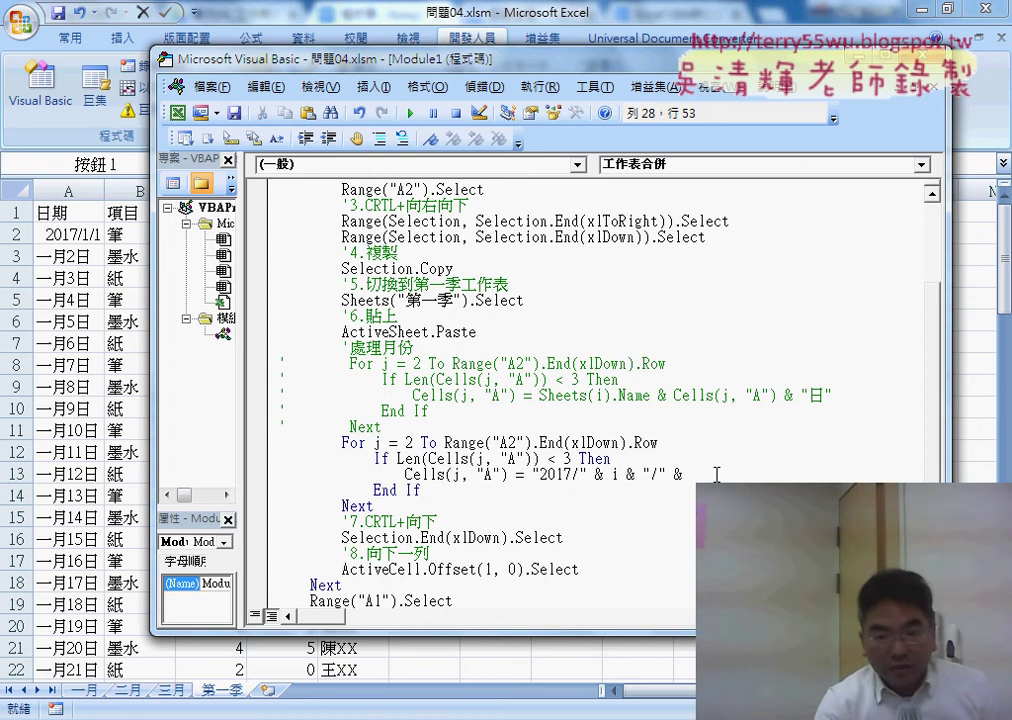
{"action": "left_click_drag", "start_coordinate": [407, 474], "coordinate": [508, 474]}
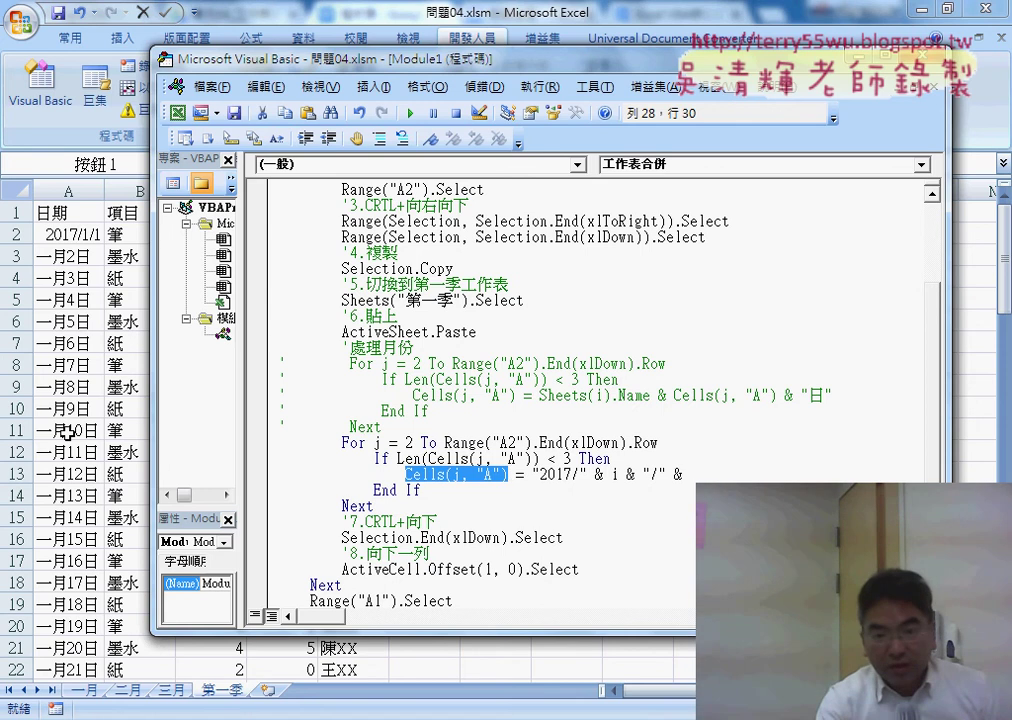
{"action": "left_click_drag", "start_coordinate": [460, 474], "coordinate": [688, 474]}
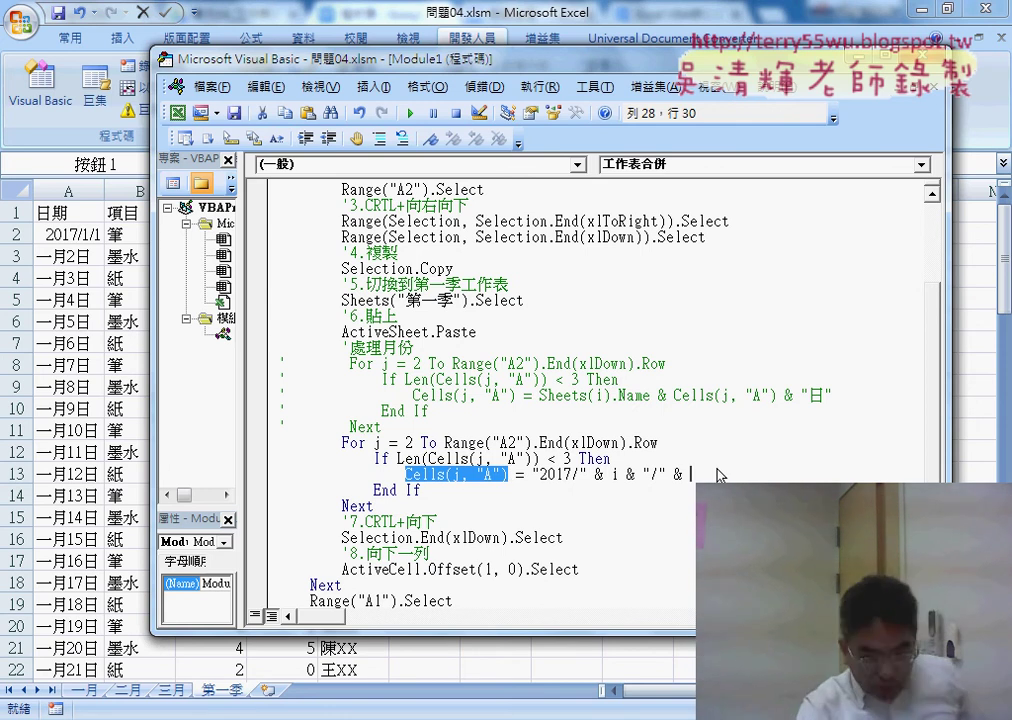
{"action": "key", "text": "Down"}
{"action": "key", "text": "Down"}
{"action": "key", "text": "Down"}
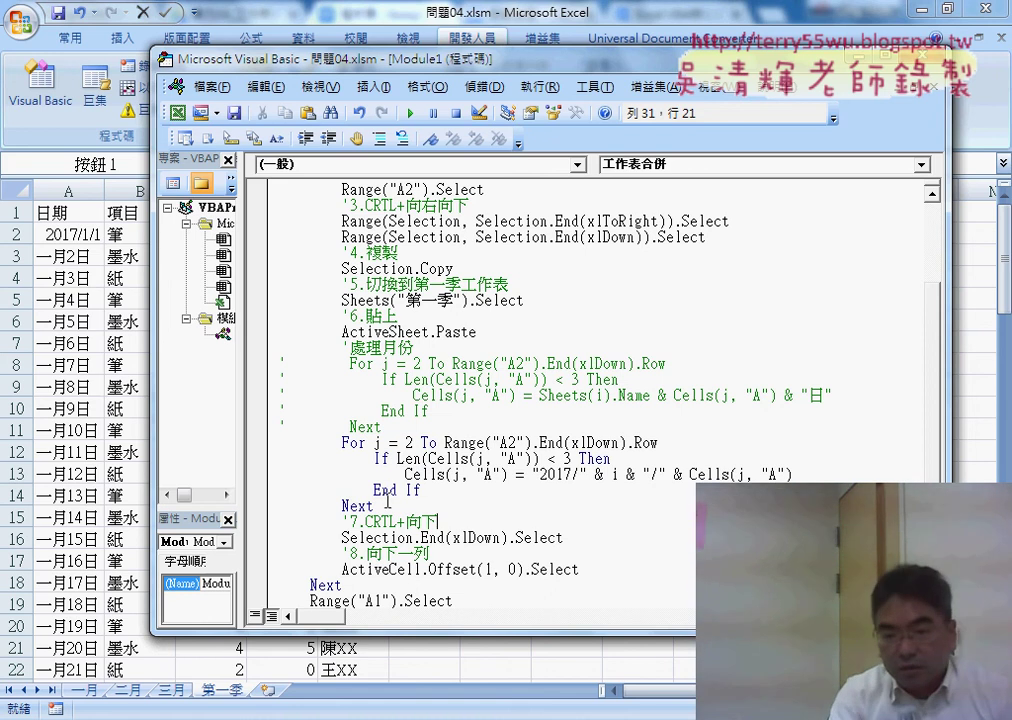
{"action": "left_click_drag", "start_coordinate": [690, 475], "coordinate": [800, 473]}
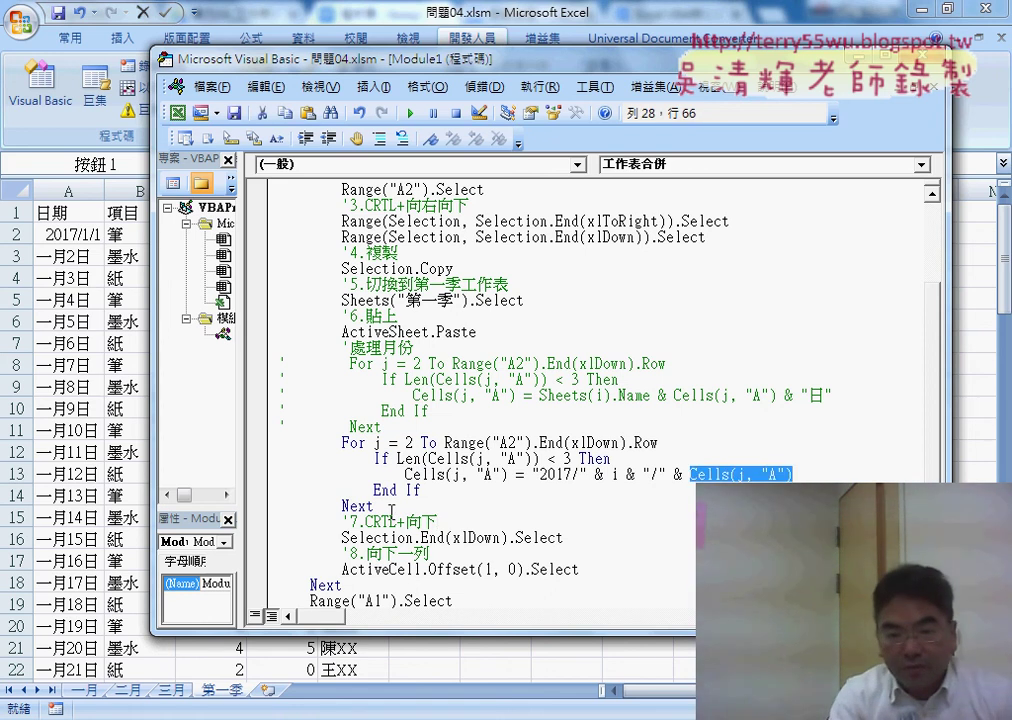
{"action": "left_click_drag", "start_coordinate": [392, 510], "coordinate": [273, 443]}
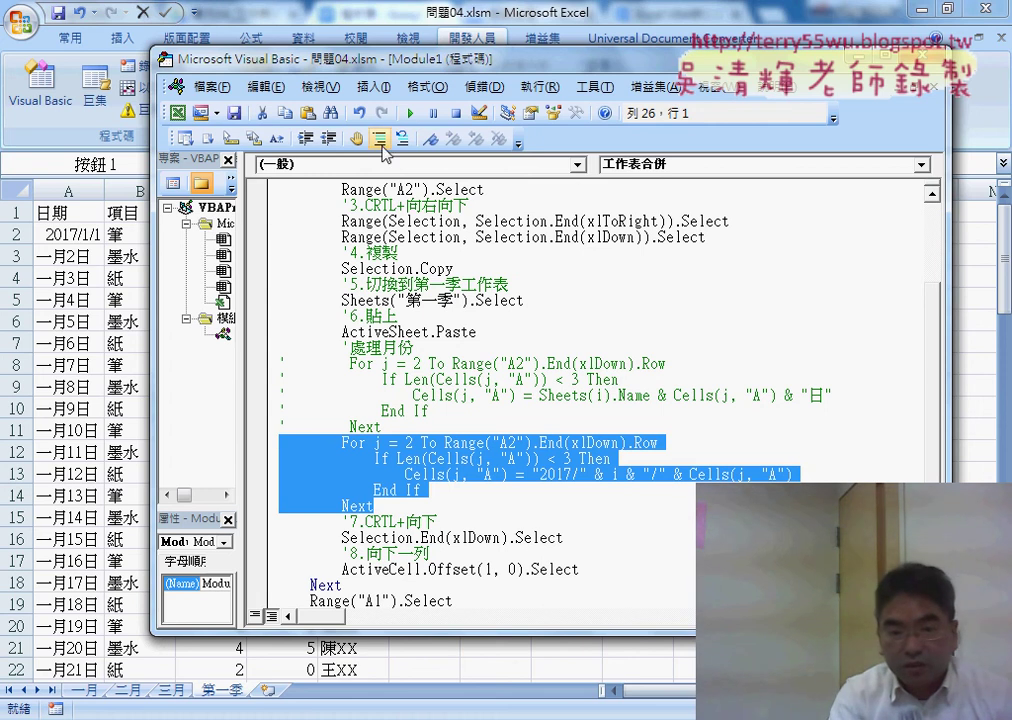
- Comment out the new 2017/ date loop
{"action": "left_click", "coordinate": [380, 138]}
{"action": "left_click", "coordinate": [415, 423]}
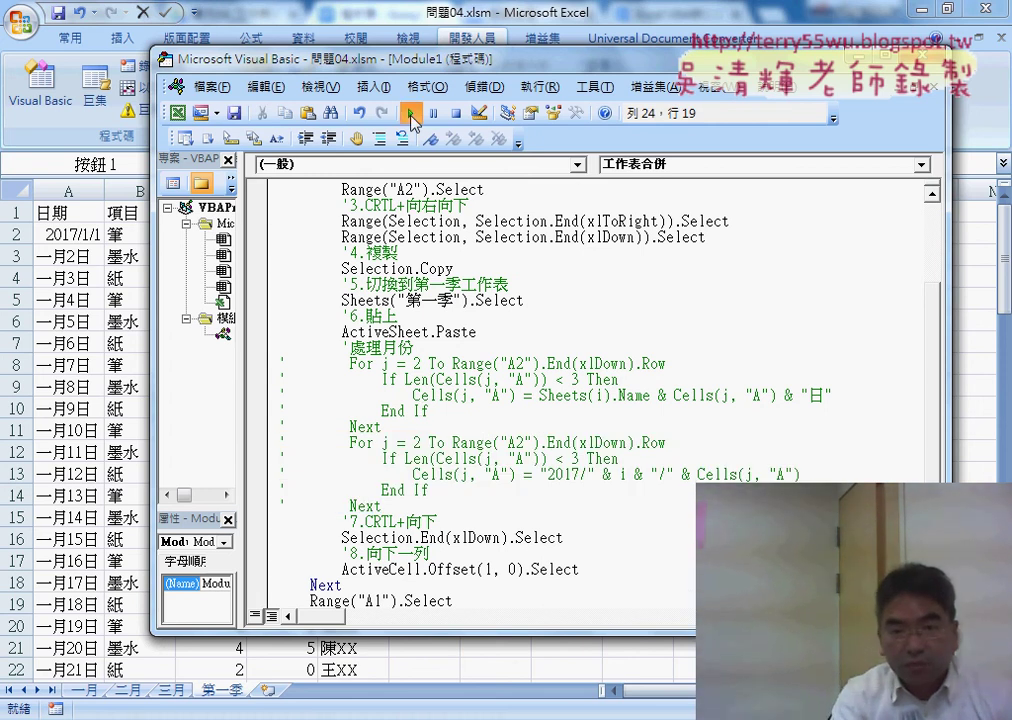
{"action": "left_click", "coordinate": [445, 20]}
- Clear and re-merge 第一季, confirming column A shows plain day numbers 1, 2, 3
{"action": "left_click", "coordinate": [568, 318]}
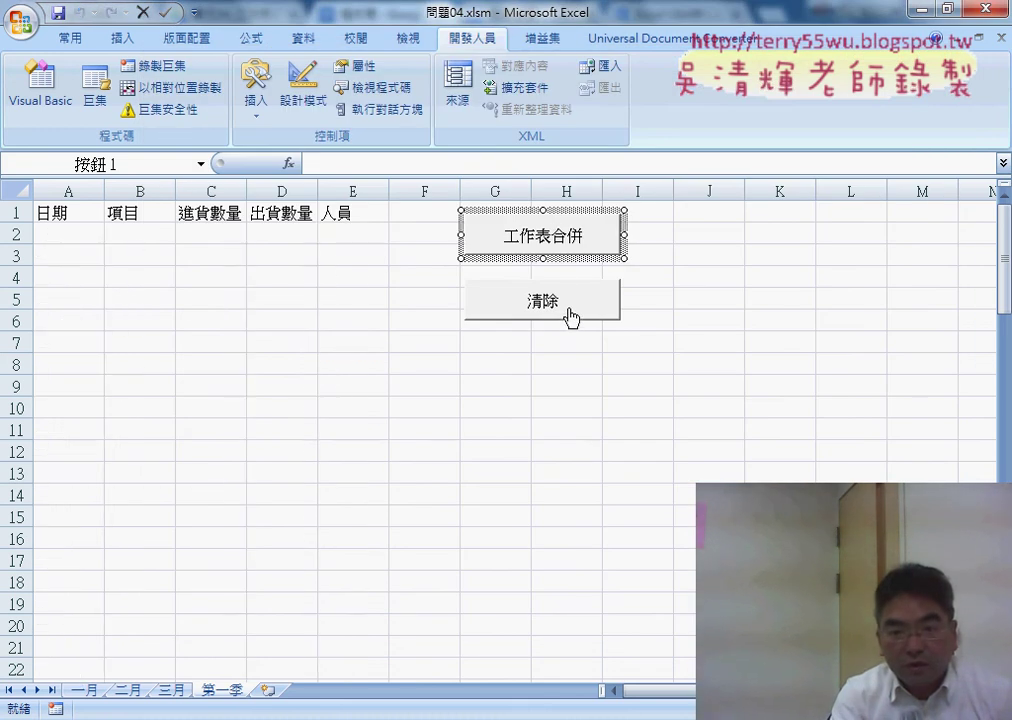
{"action": "left_click", "coordinate": [709, 277]}
{"action": "left_click", "coordinate": [550, 238]}
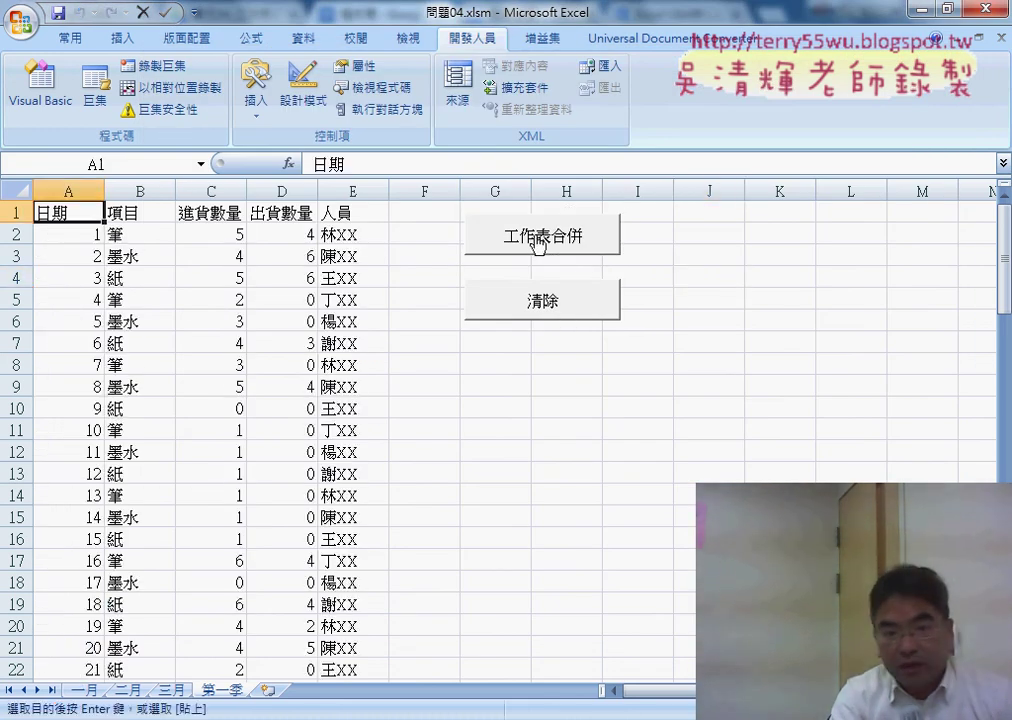
{"action": "left_click_drag", "start_coordinate": [88, 232], "coordinate": [88, 235]}
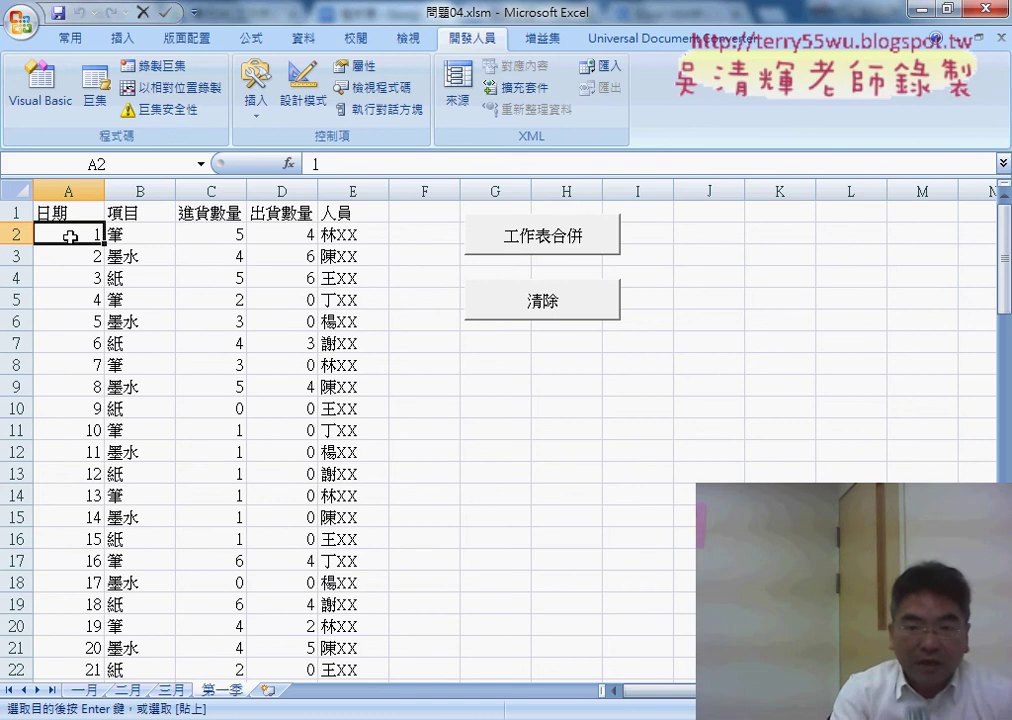
{"action": "right_click", "coordinate": [541, 240]}
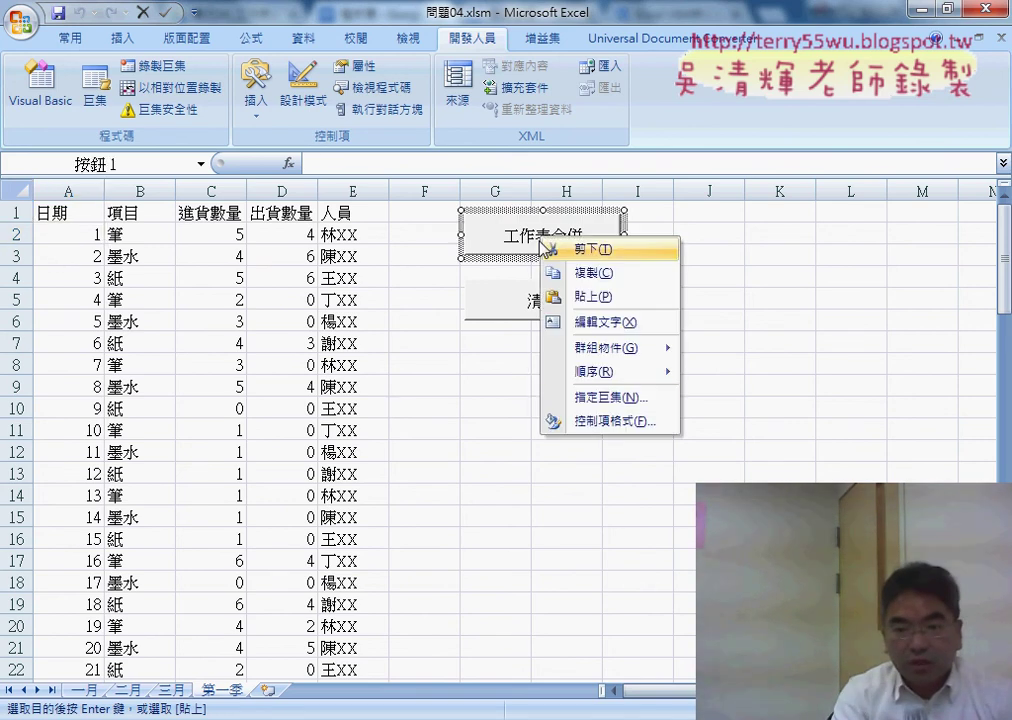
- Uncomment the second For j…Next loop that builds 2017/month/day dates
{"action": "left_click", "coordinate": [560, 397]}
{"action": "left_click", "coordinate": [768, 278]}
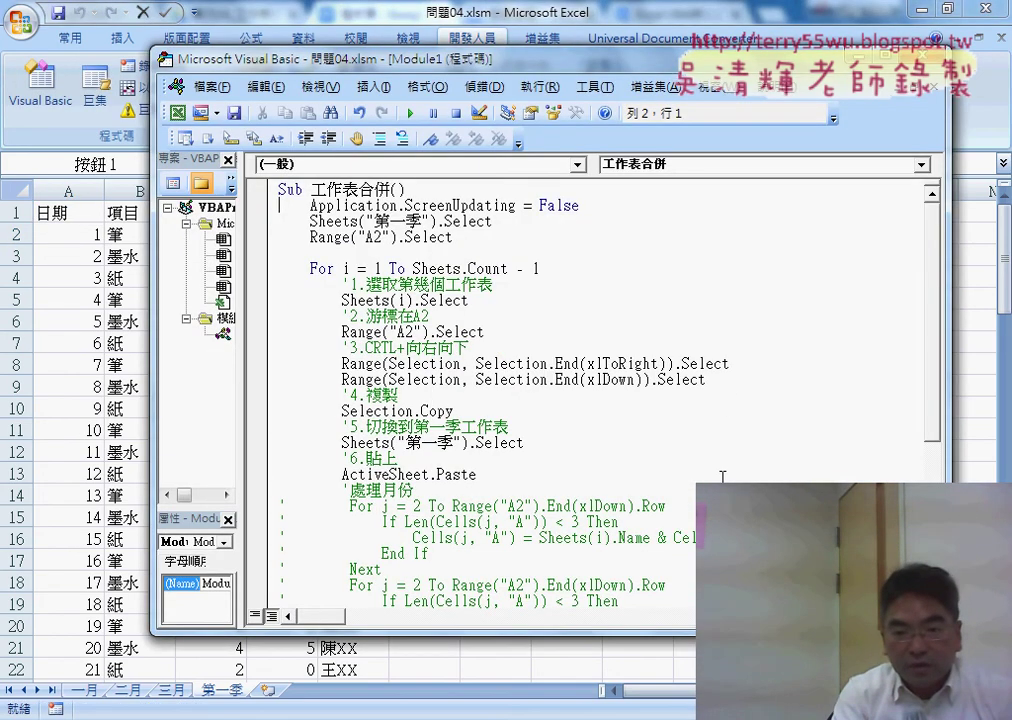
{"action": "scroll", "coordinate": [398, 572], "scroll_direction": "down", "scroll_amount": 3}
{"action": "scroll", "coordinate": [398, 572], "scroll_direction": "down", "scroll_amount": 2}
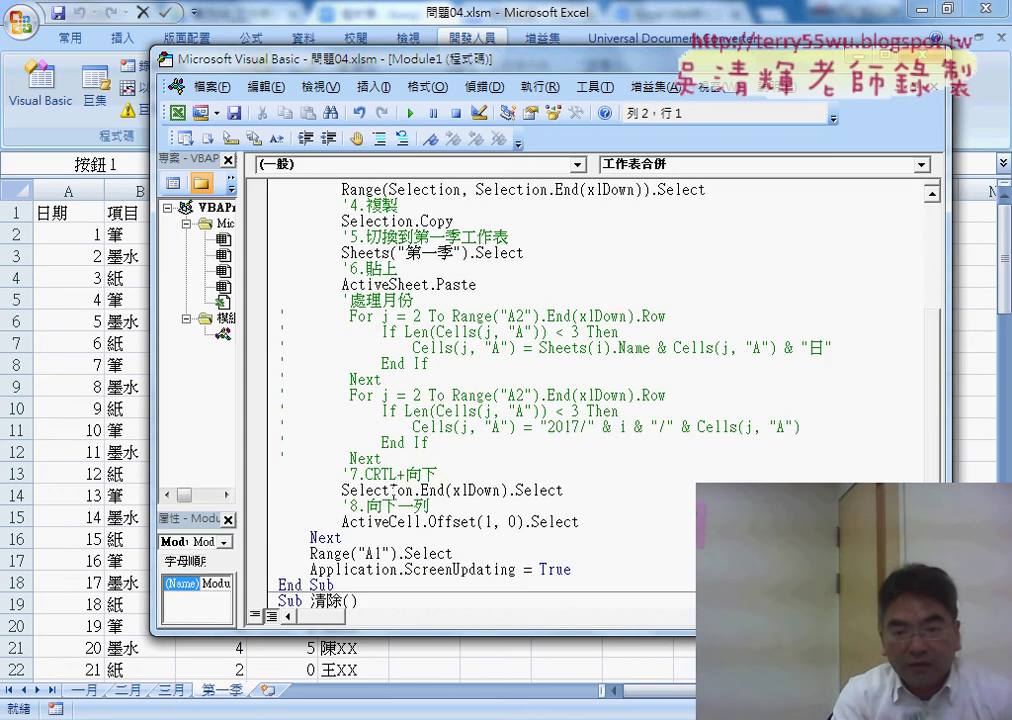
{"action": "left_click_drag", "start_coordinate": [381, 458], "coordinate": [262, 397]}
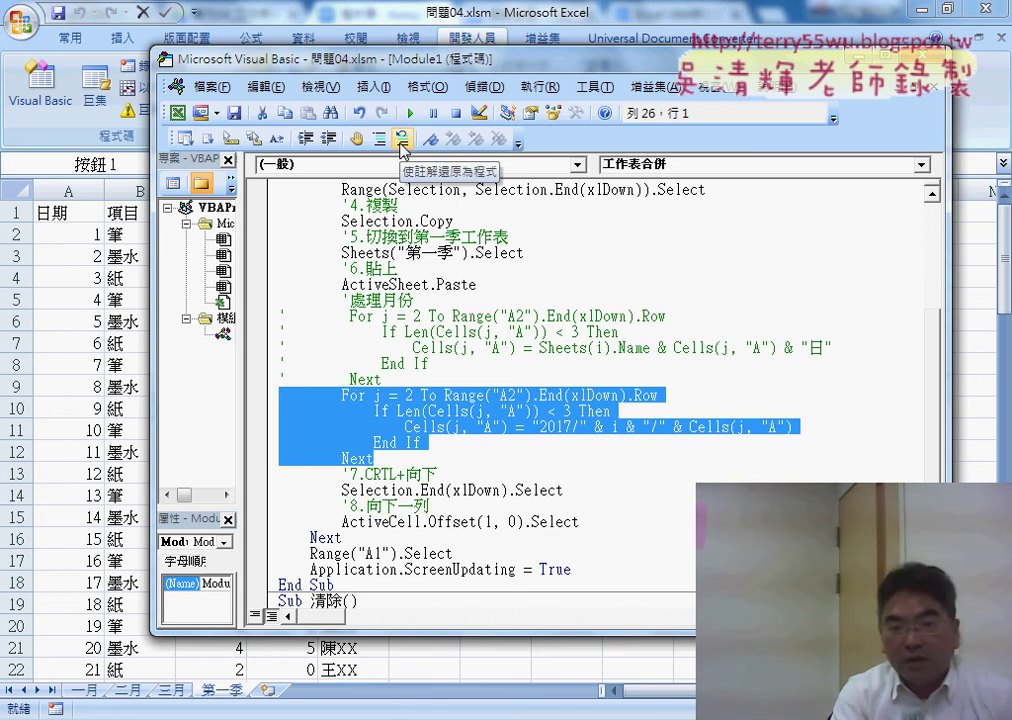
{"action": "left_click", "coordinate": [403, 141]}
- Review the date-building expression, then return to the 第一季 worksheet
{"action": "left_click", "coordinate": [532, 427]}
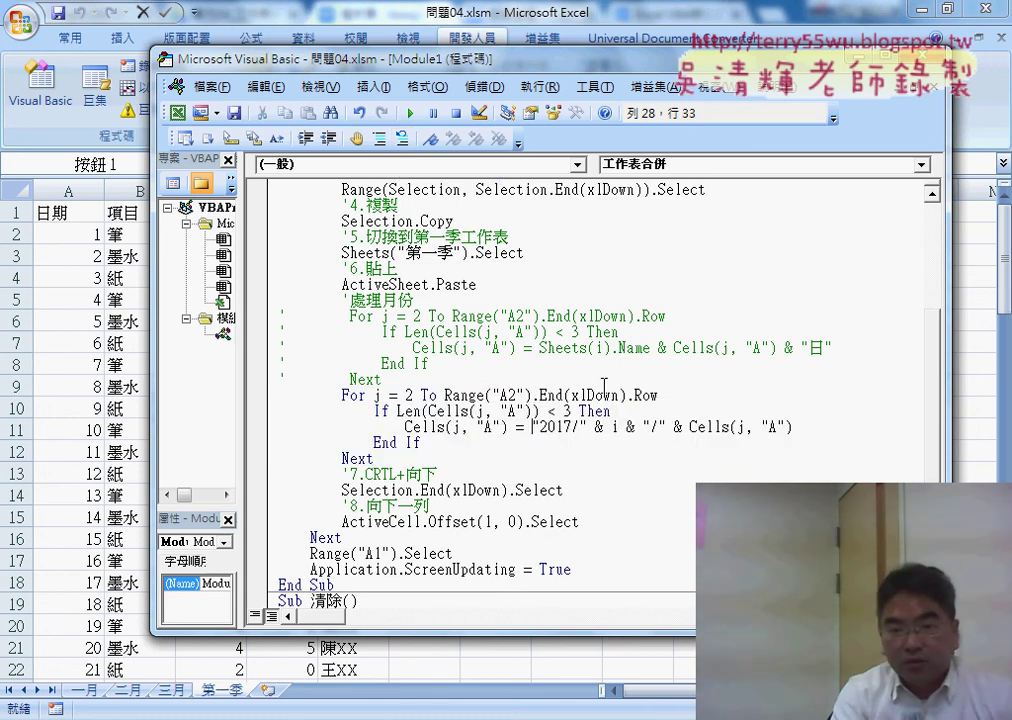
{"action": "left_click_drag", "start_coordinate": [532, 427], "coordinate": [802, 428]}
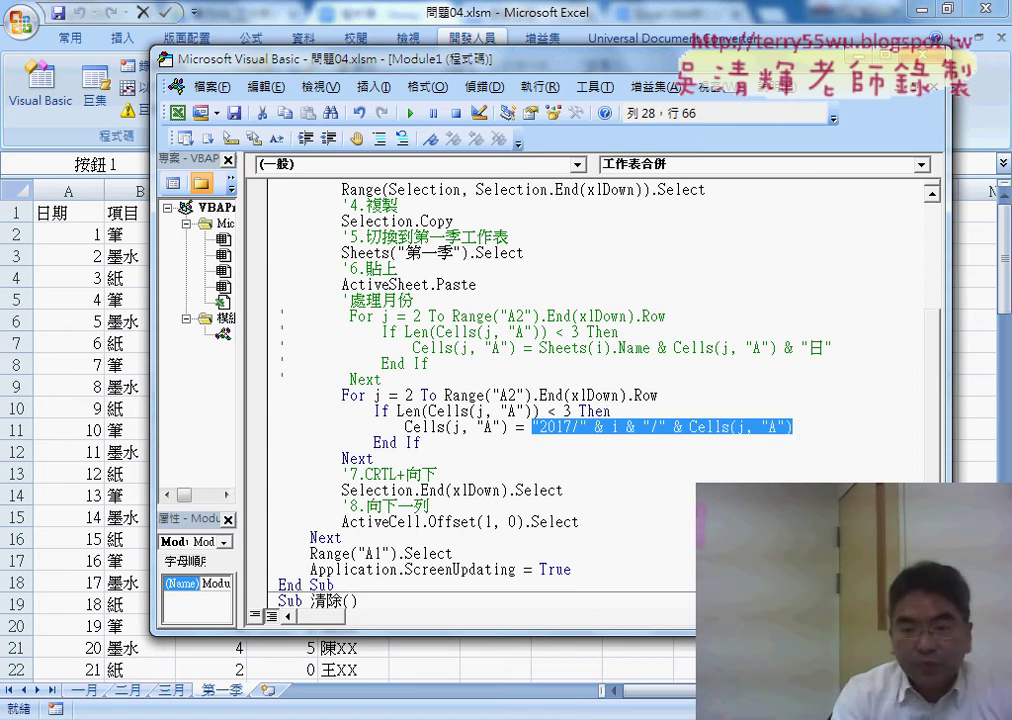
{"action": "left_click", "coordinate": [821, 434]}
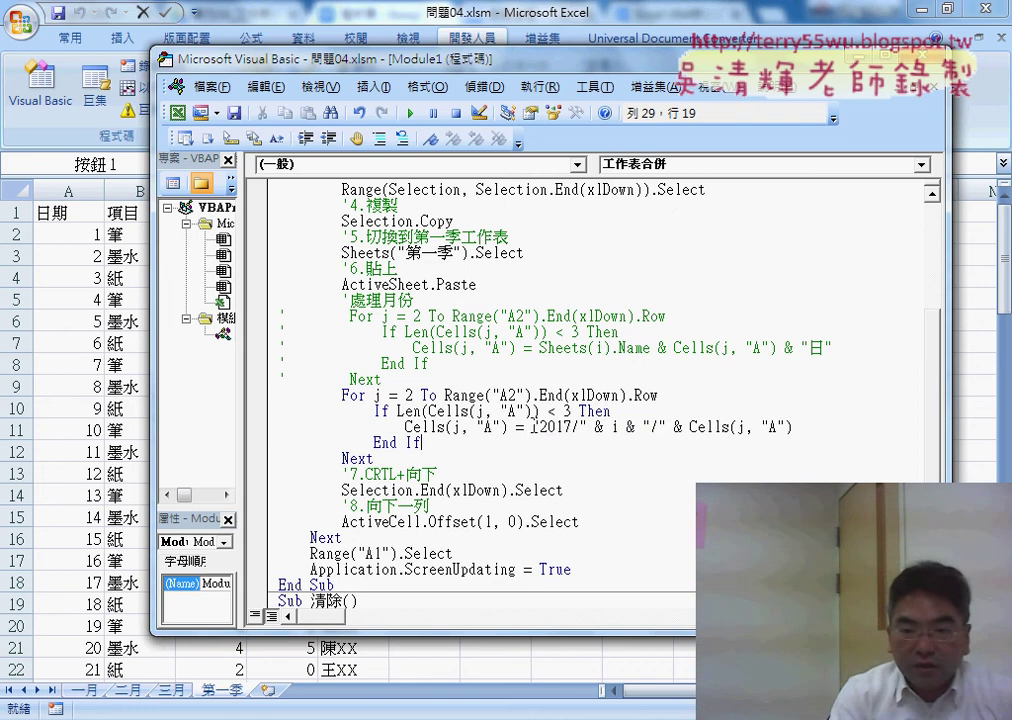
{"action": "left_click_drag", "start_coordinate": [533, 427], "coordinate": [795, 428]}
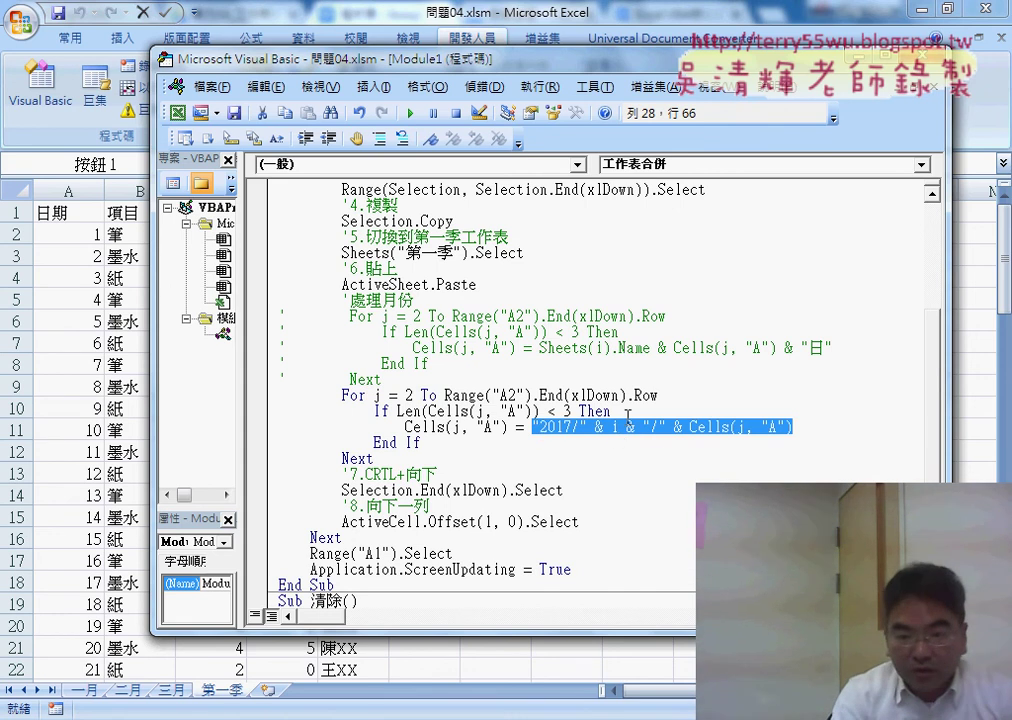
{"action": "left_click_drag", "start_coordinate": [793, 427], "coordinate": [690, 427]}
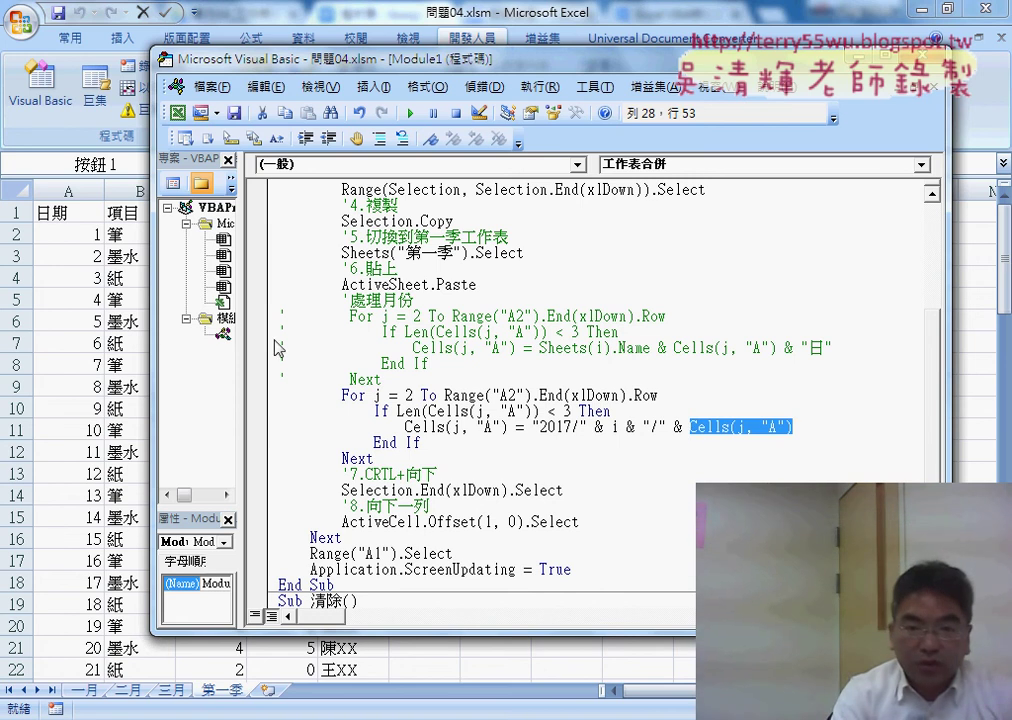
{"action": "left_click", "coordinate": [477, 427]}
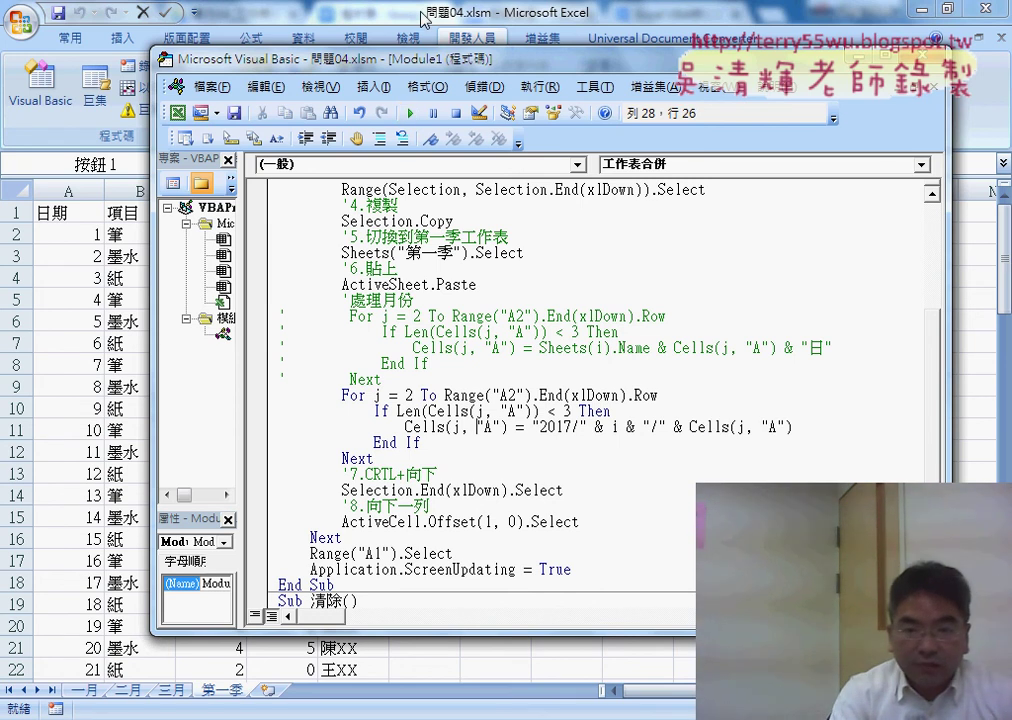
{"action": "left_click", "coordinate": [334, 12]}
{"action": "key", "text": "Escape"}
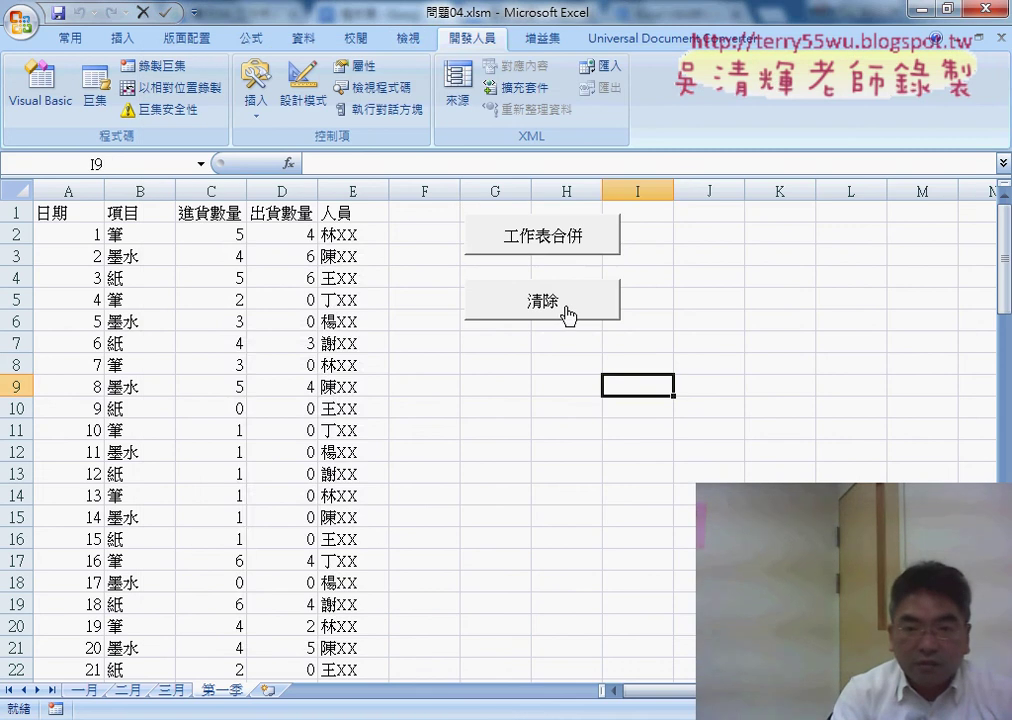
- Clear and rerun 工作表合併, checking A2 and A32 show dates like 2017/1/1
{"action": "left_click", "coordinate": [568, 316]}
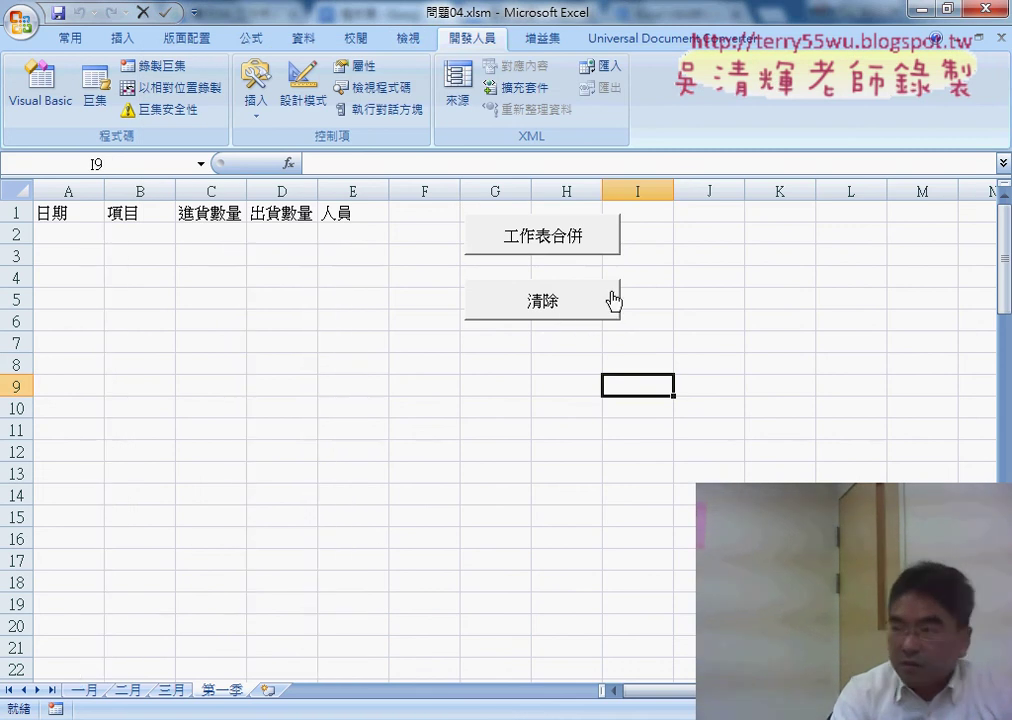
{"action": "left_click", "coordinate": [556, 240]}
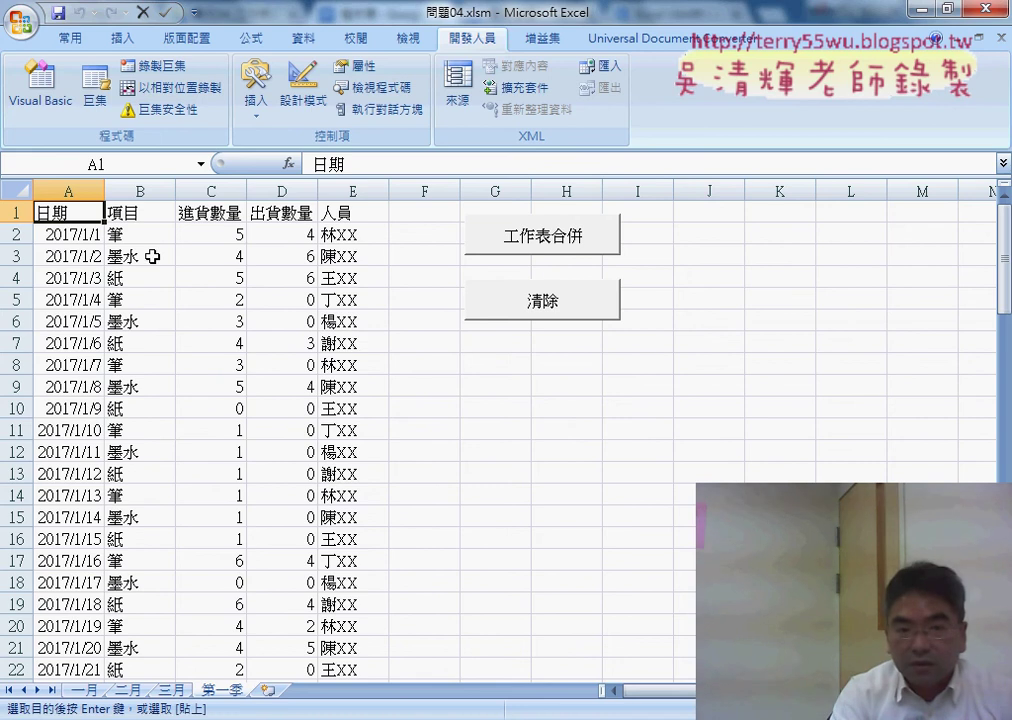
{"action": "left_click", "coordinate": [81, 238]}
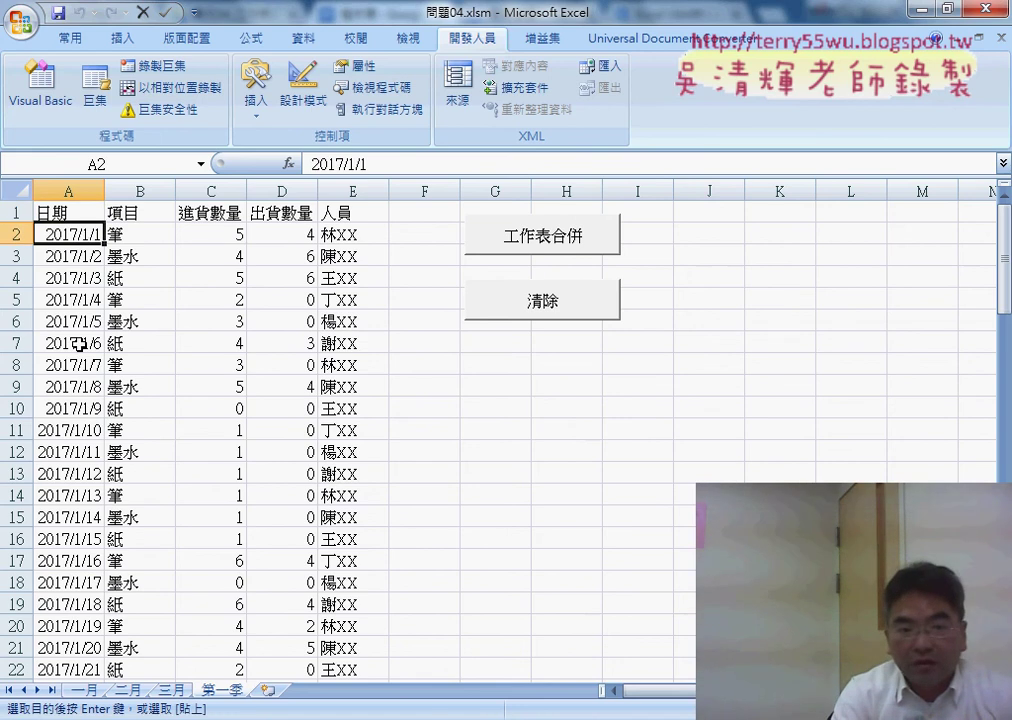
{"action": "scroll", "coordinate": [80, 342], "scroll_direction": "down", "scroll_amount": 3}
{"action": "scroll", "coordinate": [80, 342], "scroll_direction": "down", "scroll_amount": 3}
{"action": "scroll", "coordinate": [88, 340], "scroll_direction": "down", "scroll_amount": 1}
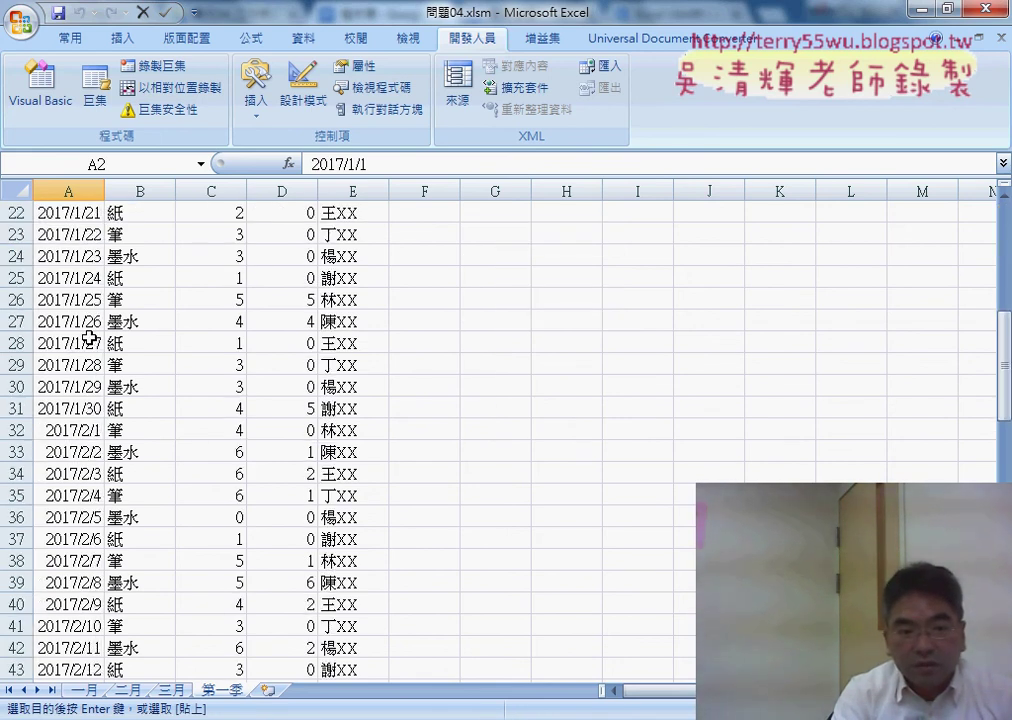
{"action": "scroll", "coordinate": [90, 340], "scroll_direction": "down", "scroll_amount": 1}
{"action": "left_click", "coordinate": [88, 366]}
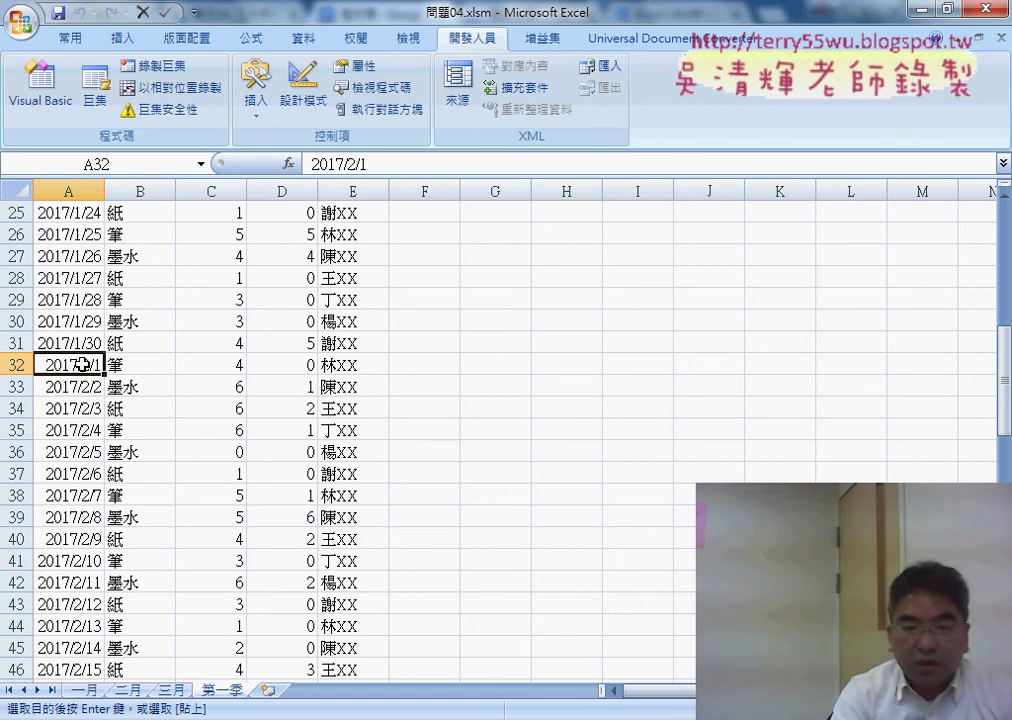
{"action": "scroll", "coordinate": [84, 365], "scroll_direction": "up", "scroll_amount": 4}
{"action": "scroll", "coordinate": [84, 365], "scroll_direction": "up", "scroll_amount": 4}
- Clear 第一季 again and open the 工作表合併 macro code via 指定巨集 > 編輯
{"action": "left_click", "coordinate": [555, 298]}
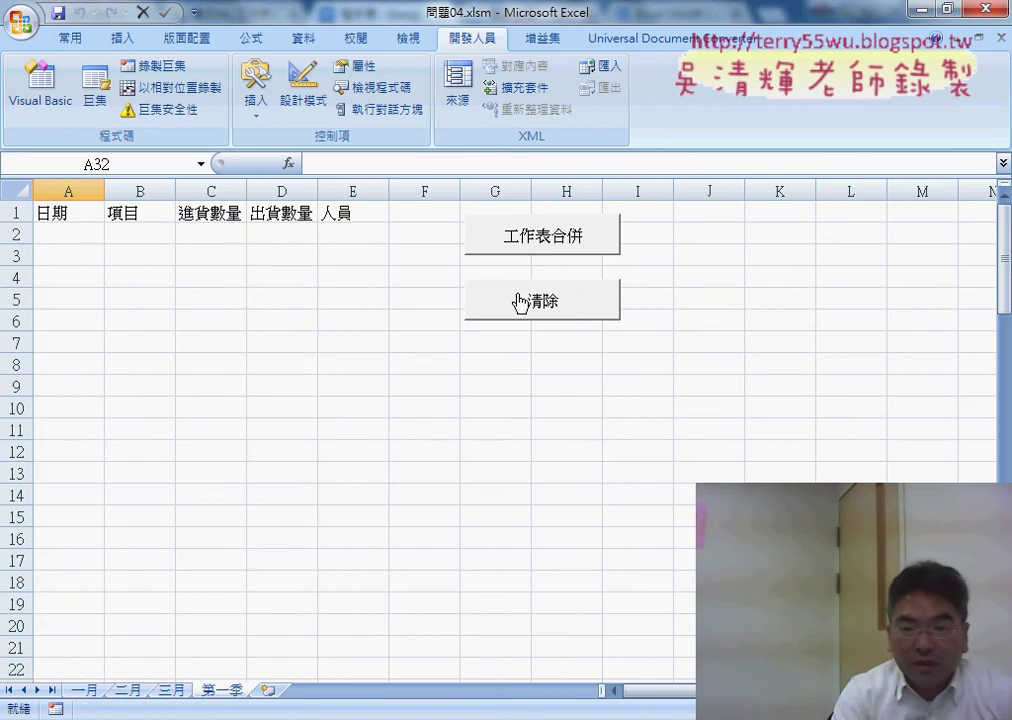
{"action": "right_click", "coordinate": [548, 242]}
{"action": "left_click", "coordinate": [610, 396]}
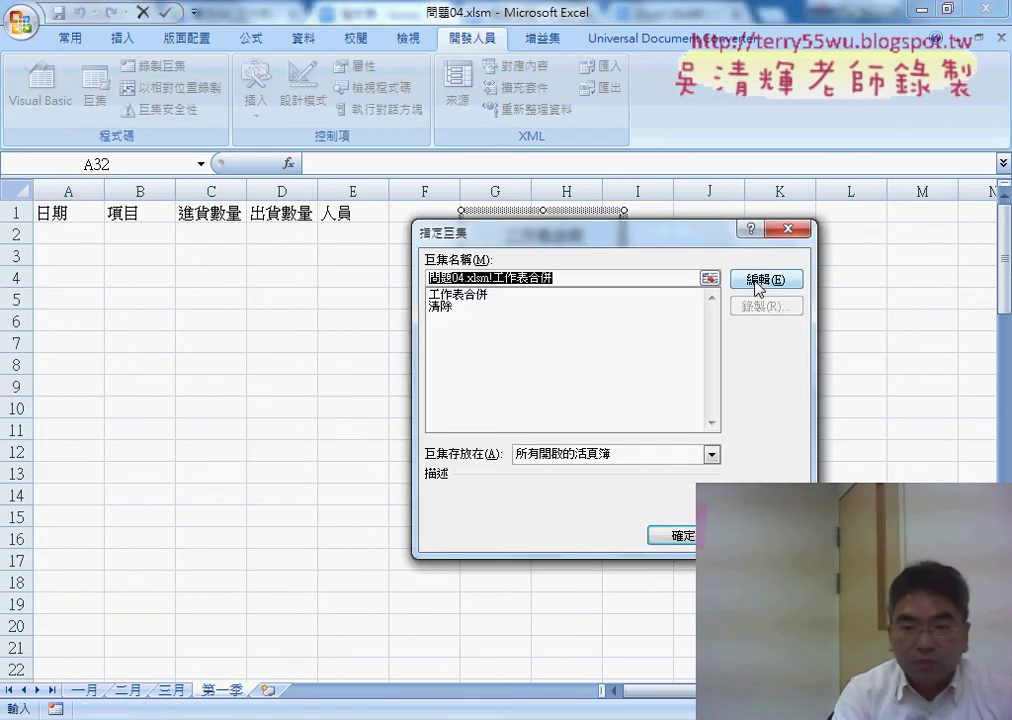
{"action": "left_click", "coordinate": [764, 280]}
{"action": "scroll", "coordinate": [591, 395], "scroll_direction": "down", "scroll_amount": 3}
- Set a breakpoint on the Cells(j, "A") = "2017/" line and run the 工作表合併 macro until it pauses
{"action": "scroll", "coordinate": [591, 395], "scroll_direction": "down", "scroll_amount": 1}
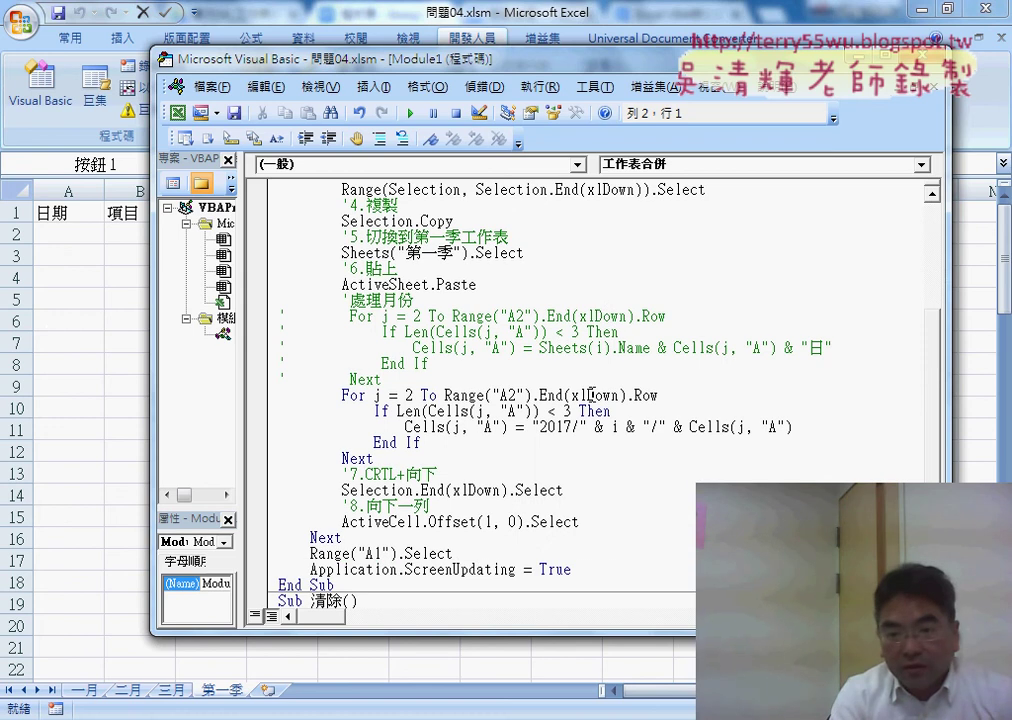
{"action": "left_click_drag", "start_coordinate": [612, 410], "coordinate": [375, 412]}
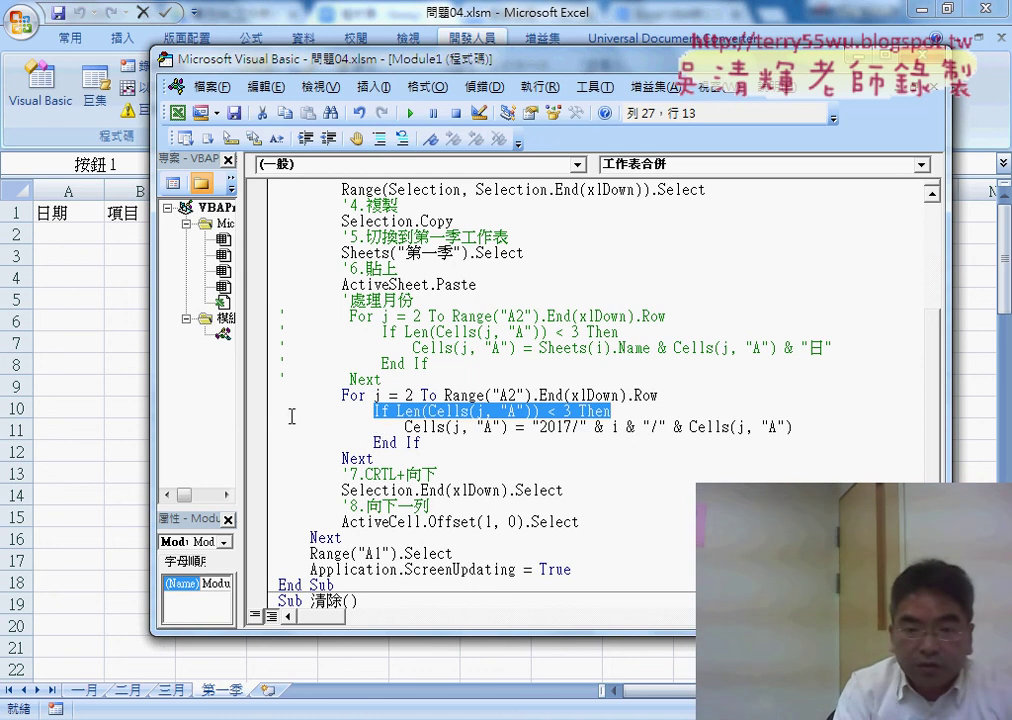
{"action": "left_click", "coordinate": [258, 427]}
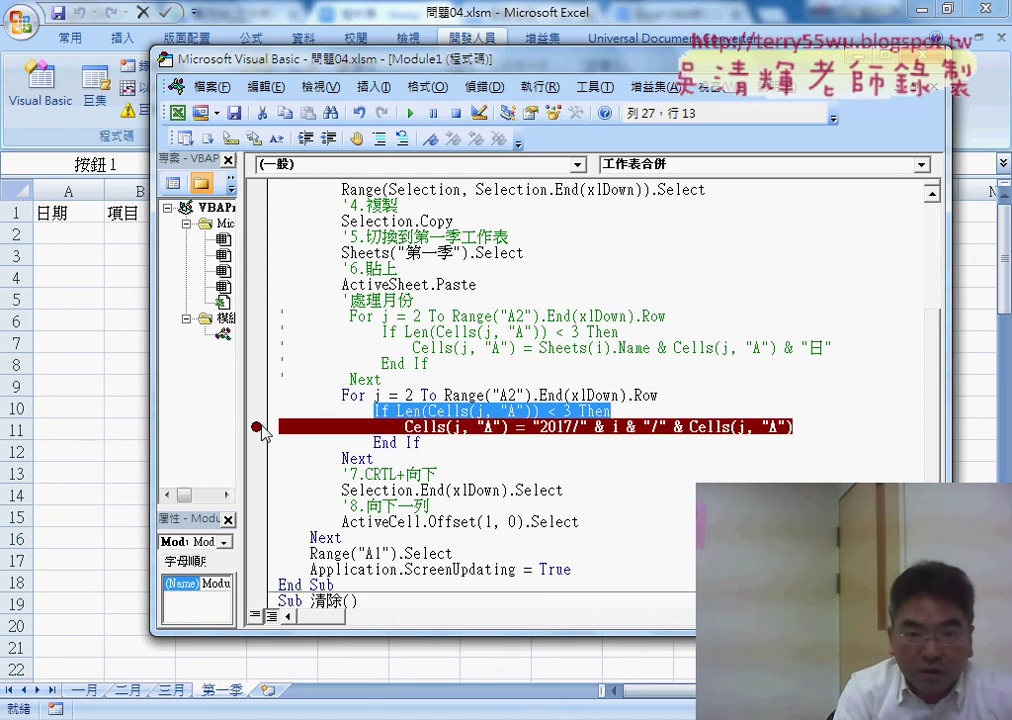
{"action": "left_click", "coordinate": [409, 115]}
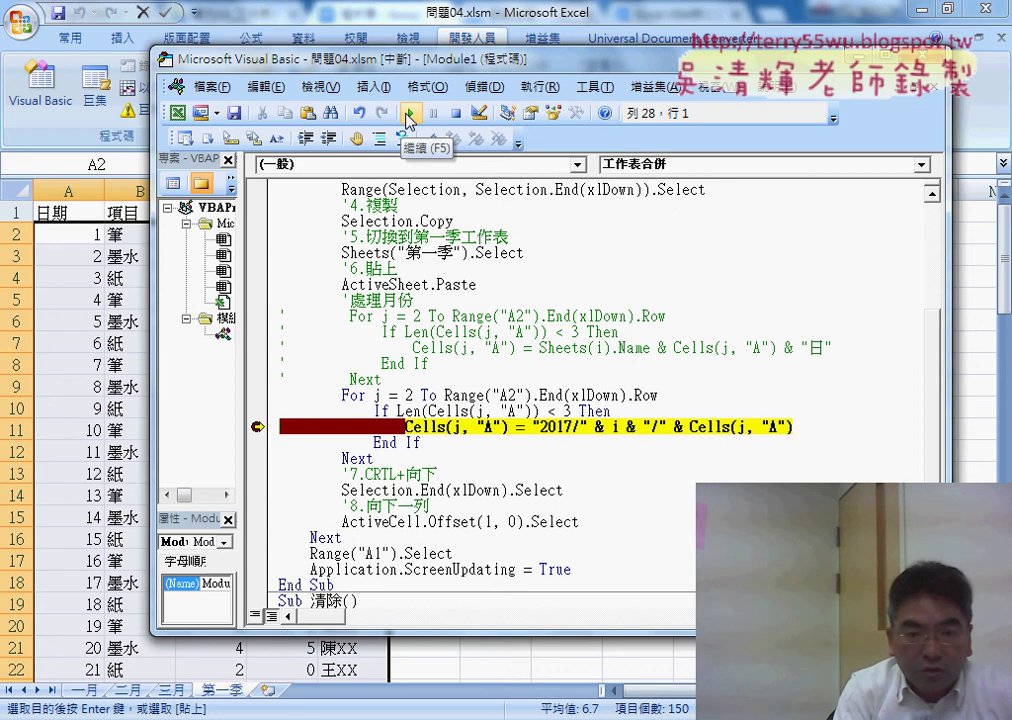
- Continue the macro repeatedly so January's rows convert to dates 2017/1/1 through 2017/1/21
{"action": "left_click", "coordinate": [409, 116]}
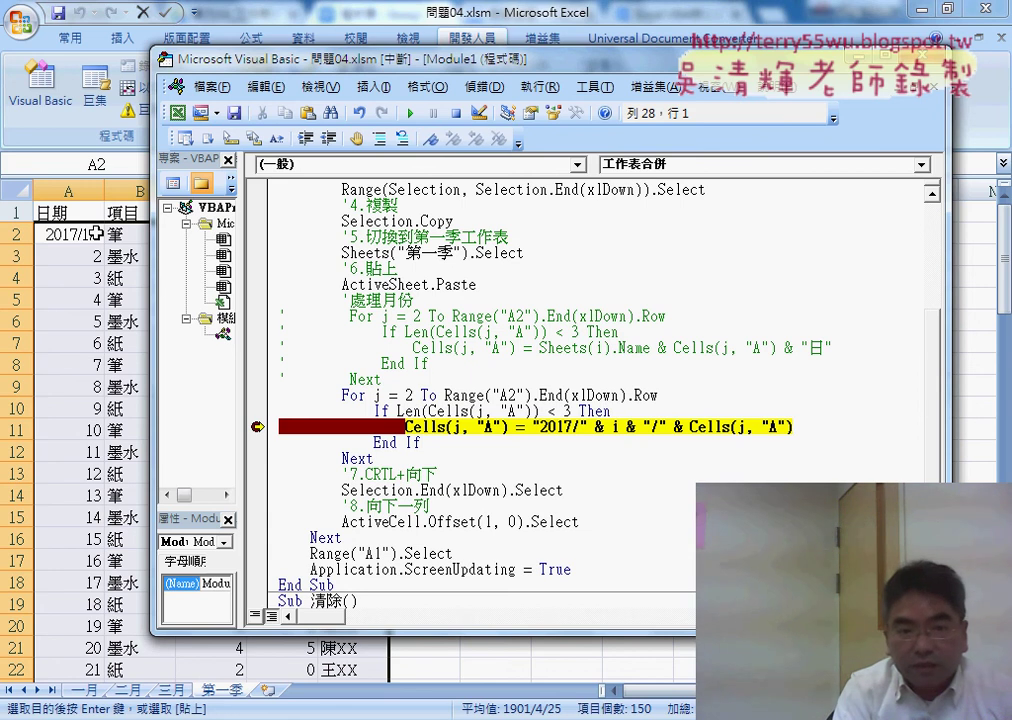
{"action": "left_click", "coordinate": [411, 114]}
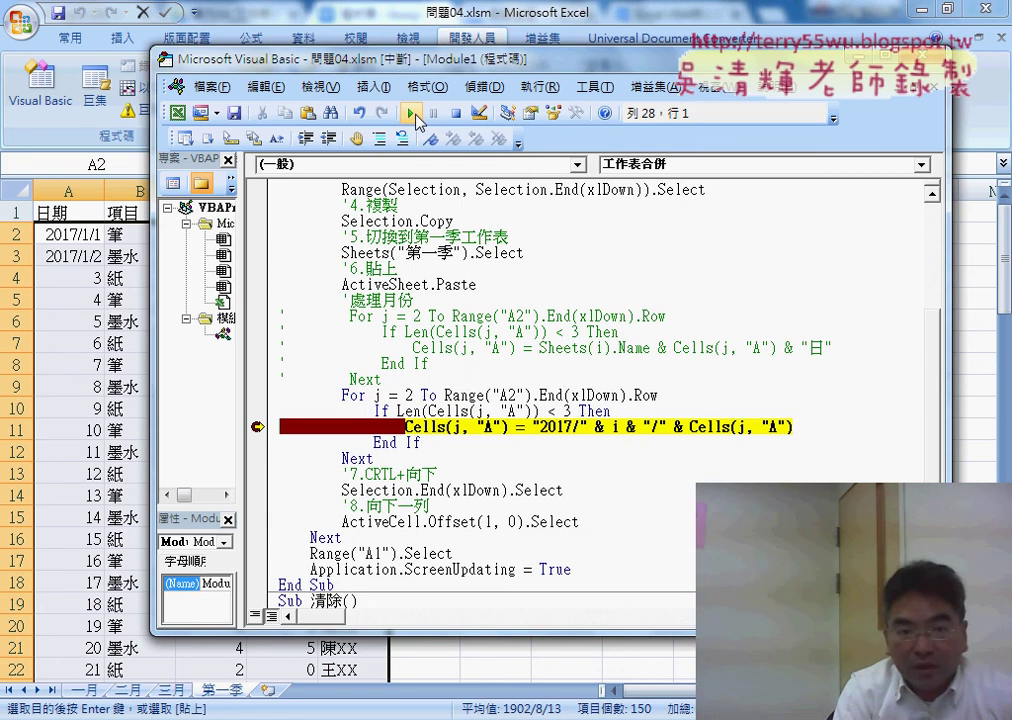
{"action": "left_click", "coordinate": [416, 114]}
{"action": "left_click", "coordinate": [416, 114]}
{"action": "left_click", "coordinate": [416, 114]}
{"action": "left_click", "coordinate": [416, 114]}
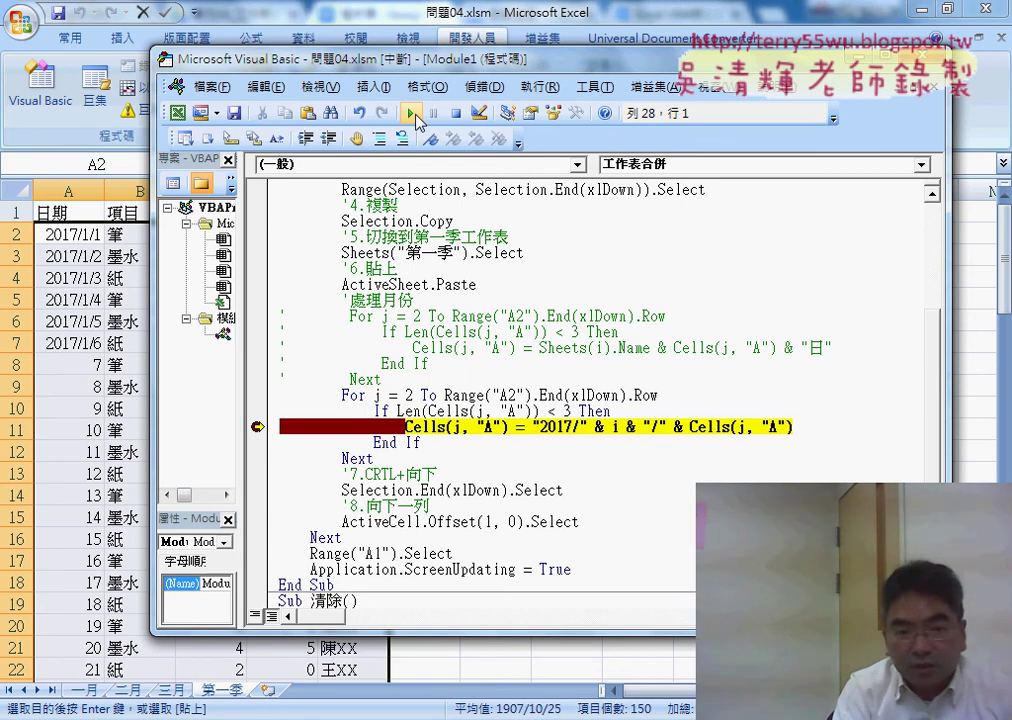
{"action": "left_click", "coordinate": [416, 117]}
{"action": "left_click", "coordinate": [416, 117]}
{"action": "left_click", "coordinate": [416, 117]}
{"action": "left_click", "coordinate": [416, 117]}
{"action": "left_click", "coordinate": [416, 117]}
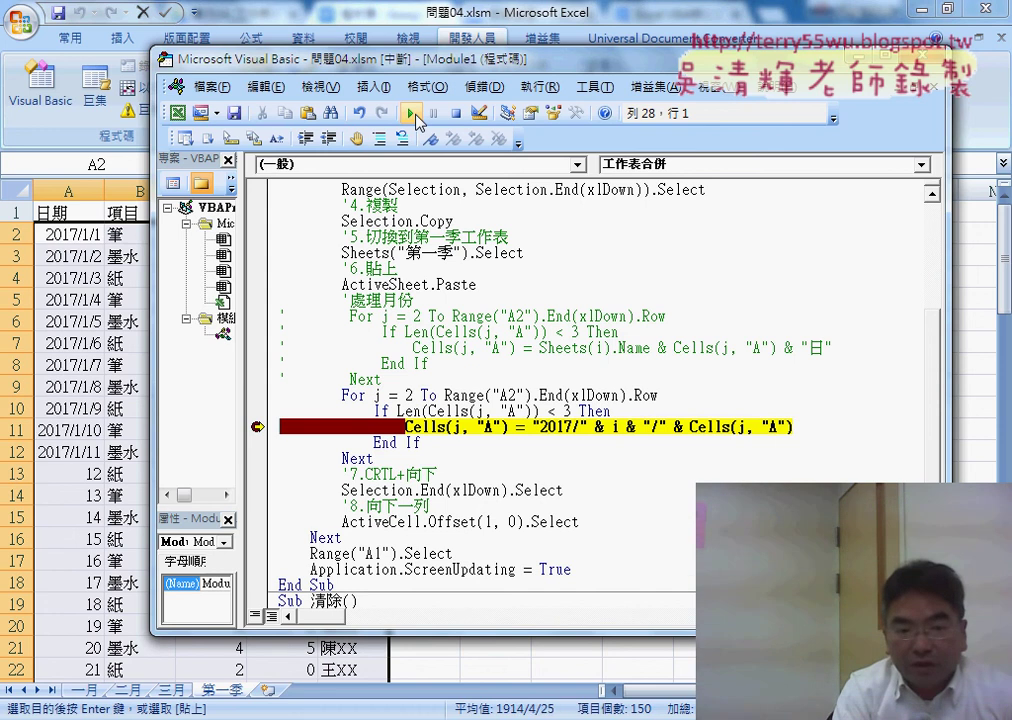
{"action": "left_click", "coordinate": [416, 117]}
{"action": "left_click", "coordinate": [416, 117]}
{"action": "left_click", "coordinate": [416, 117]}
{"action": "left_click", "coordinate": [416, 117]}
{"action": "left_click", "coordinate": [416, 117]}
{"action": "left_click", "coordinate": [416, 117]}
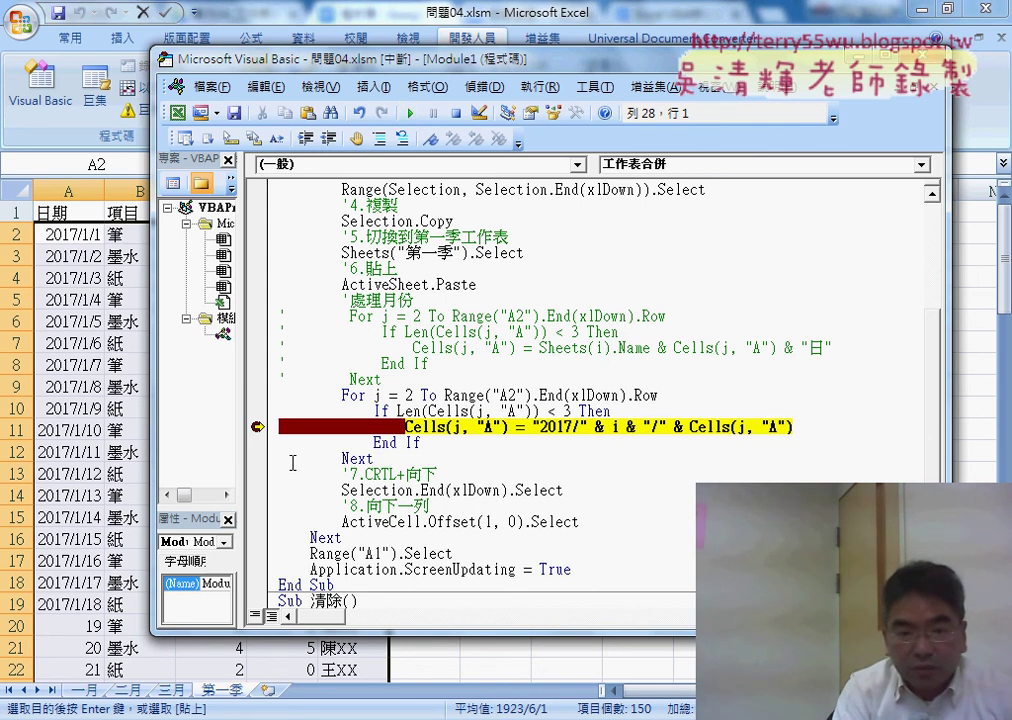
- Move the breakpoint via the If Len line to ActiveSheet.Paste and continue to that paste
{"action": "key", "text": "F9"}
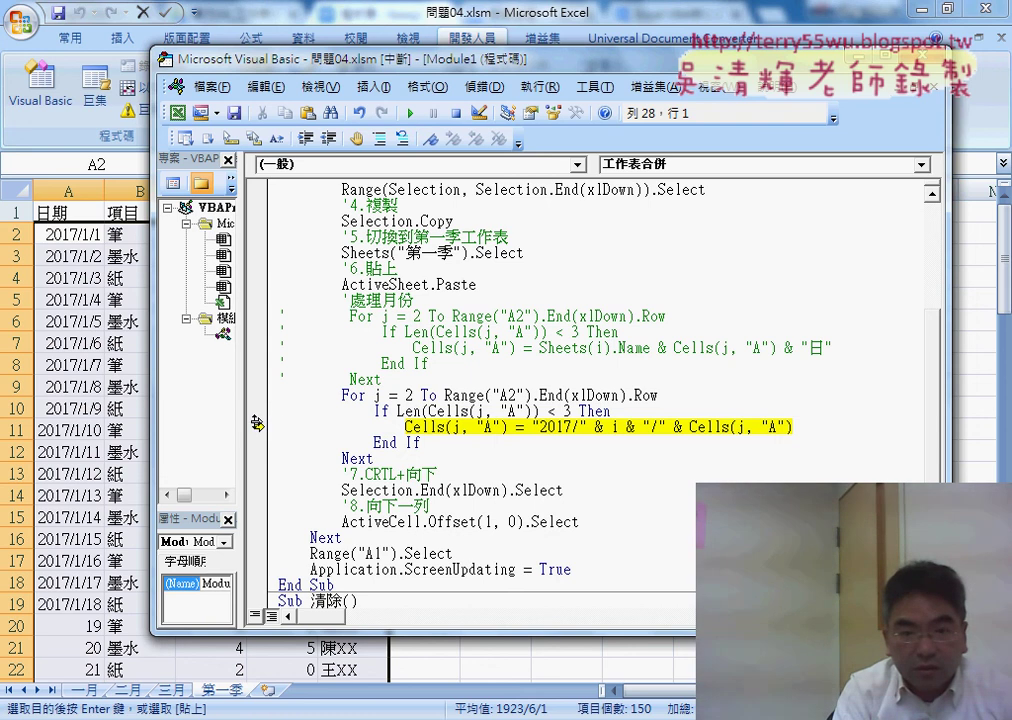
{"action": "left_click", "coordinate": [258, 411]}
{"action": "left_click", "coordinate": [410, 113]}
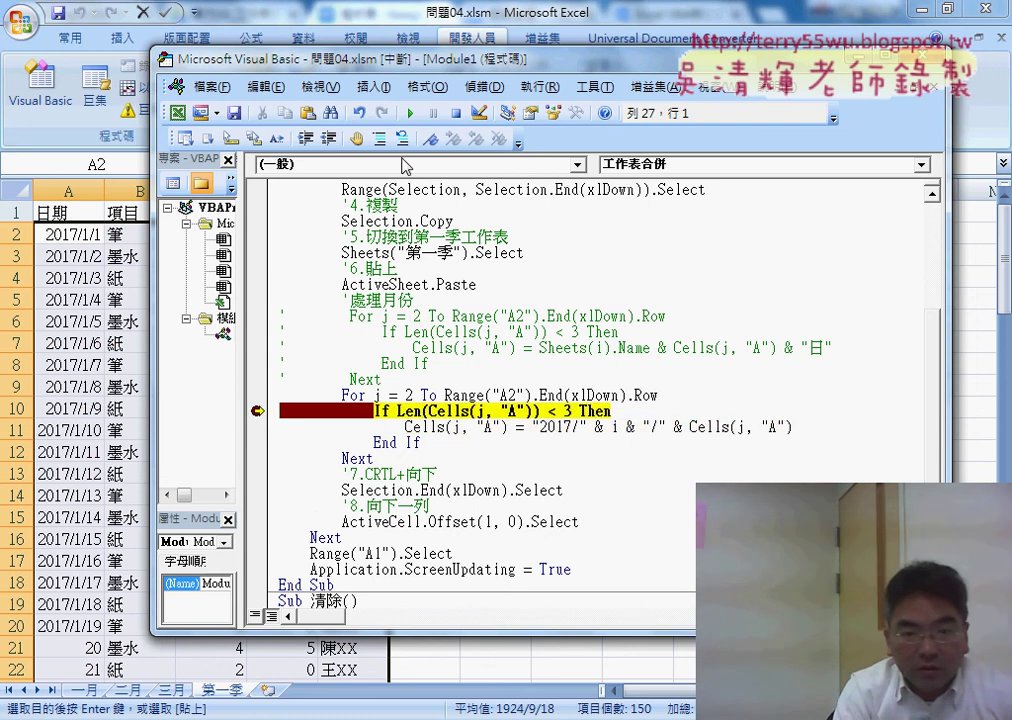
{"action": "left_click", "coordinate": [260, 410]}
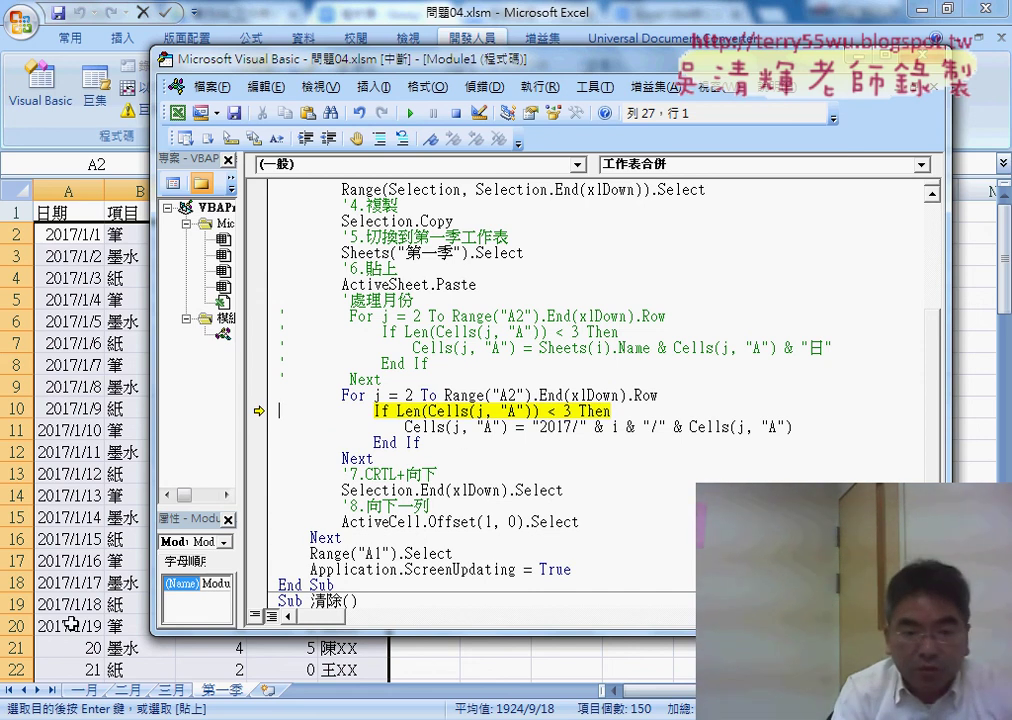
{"action": "scroll", "coordinate": [62, 490], "scroll_direction": "down", "scroll_amount": 2}
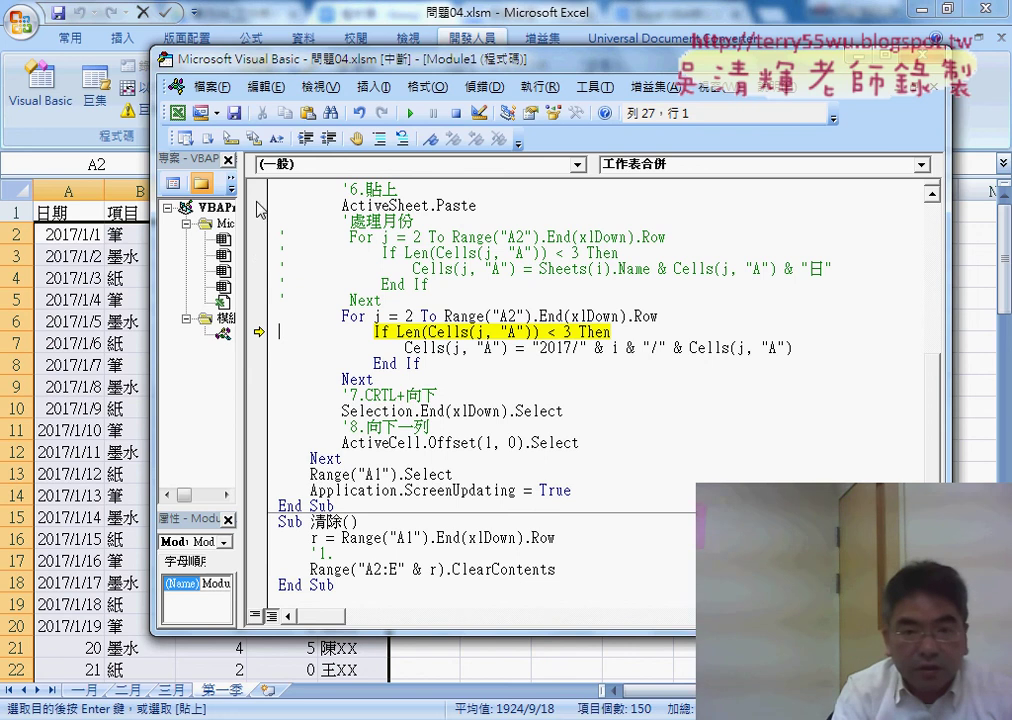
{"action": "left_click", "coordinate": [257, 205]}
{"action": "left_click", "coordinate": [406, 113]}
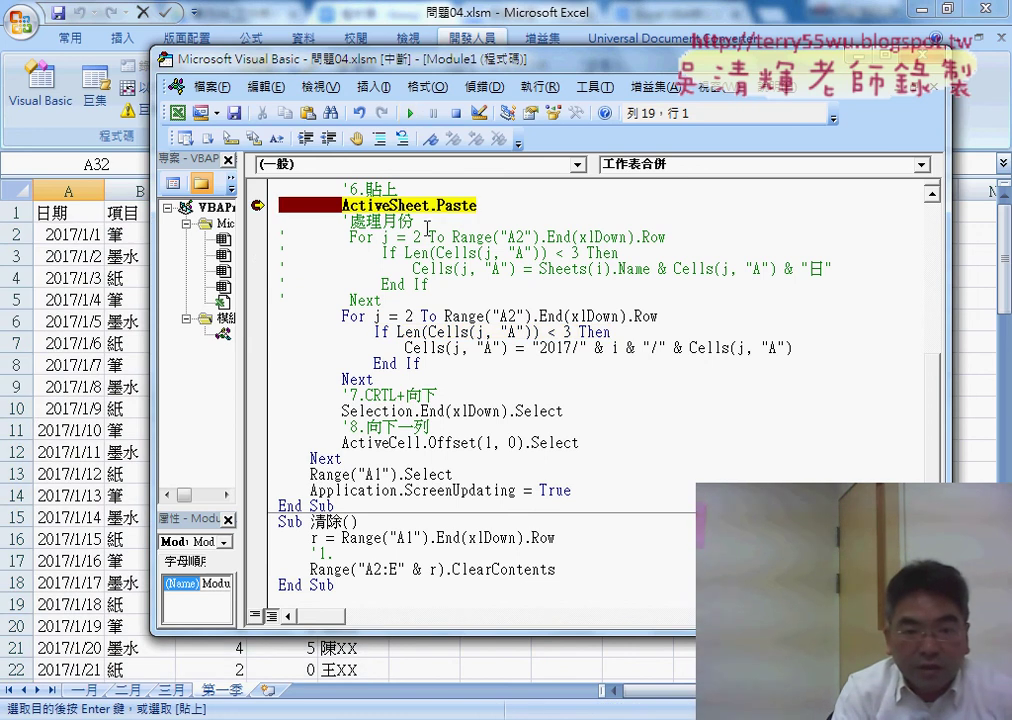
- Execute the ActiveSheet.Paste line with F8 to paste the next month's rows
{"action": "left_click", "coordinate": [143, 522]}
{"action": "scroll", "coordinate": [90, 542], "scroll_direction": "down", "scroll_amount": 4}
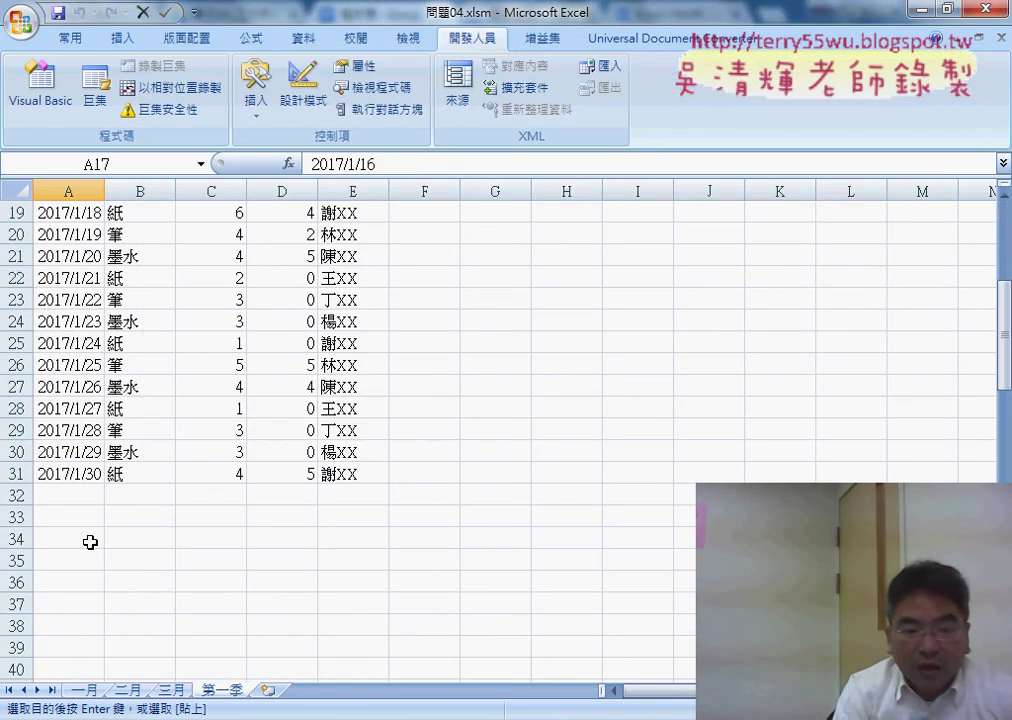
{"action": "scroll", "coordinate": [108, 488], "scroll_direction": "down", "scroll_amount": 1}
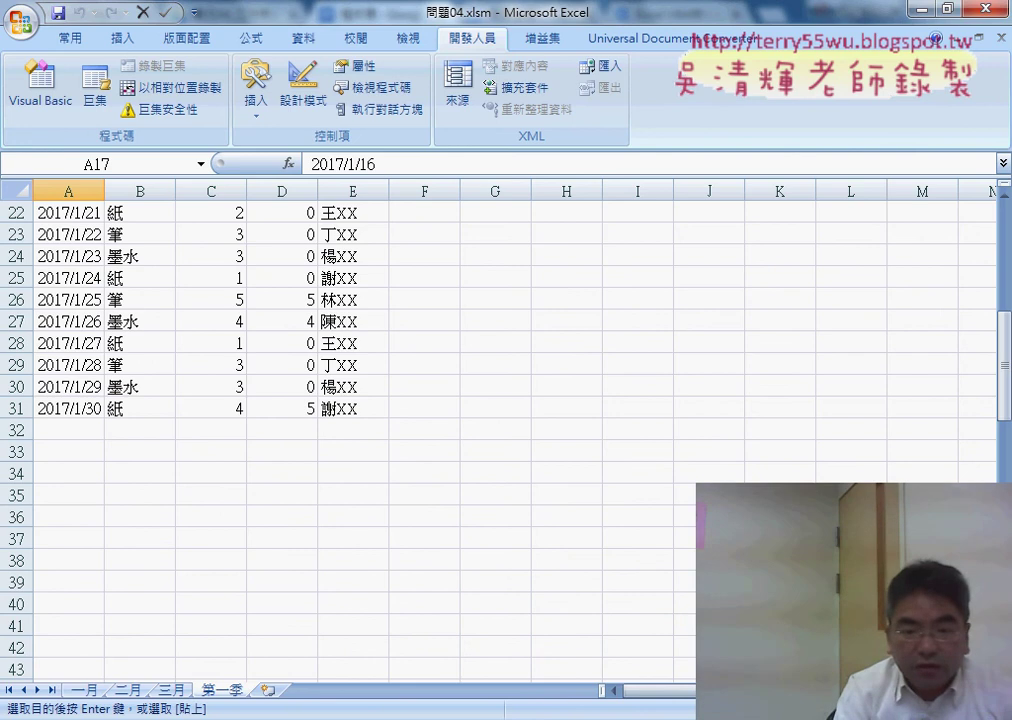
{"action": "left_click", "coordinate": [607, 610]}
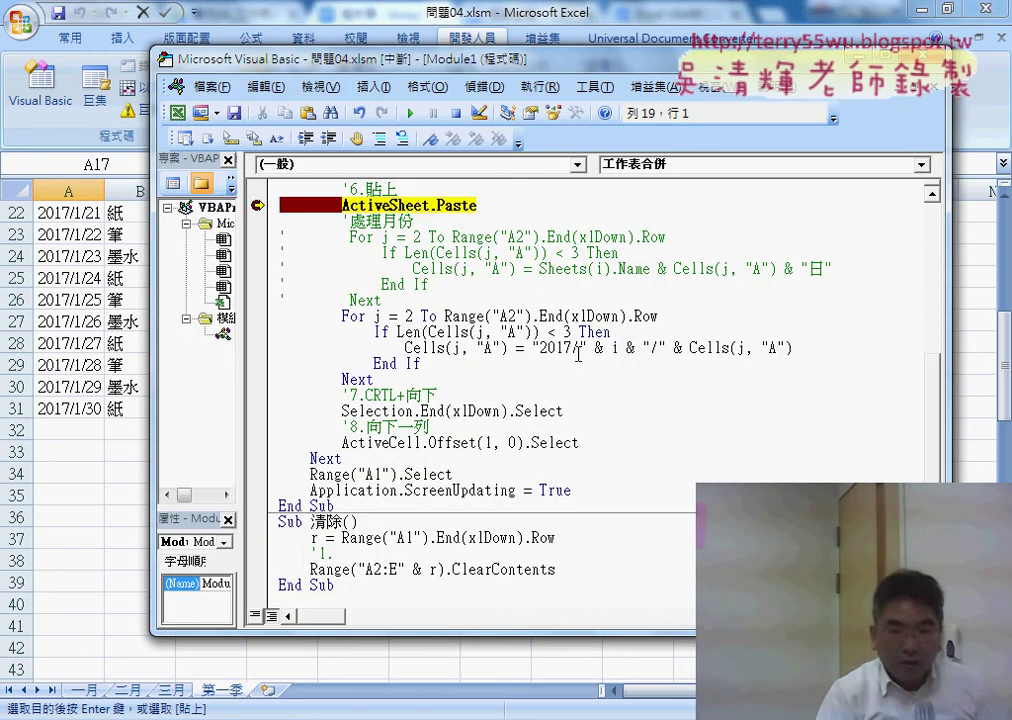
{"action": "key", "text": "F8"}
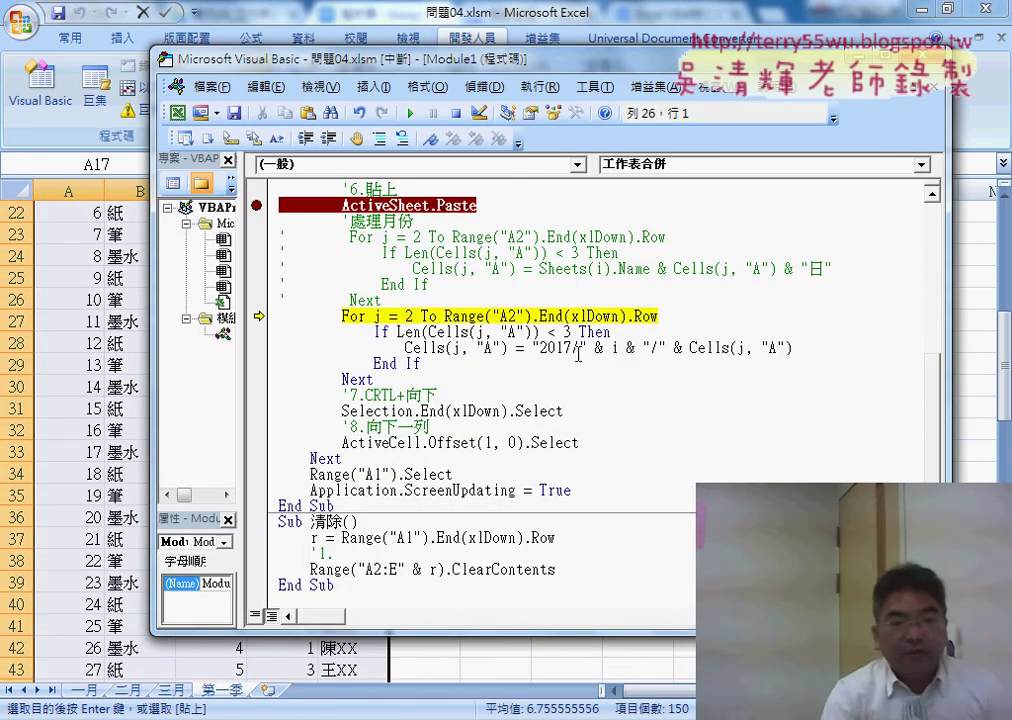
- Check 第一季 column A from A17 showing bare day numbers 1–30, then return to the code
{"action": "left_click", "coordinate": [84, 251]}
{"action": "scroll", "coordinate": [84, 264], "scroll_direction": "up", "scroll_amount": 2}
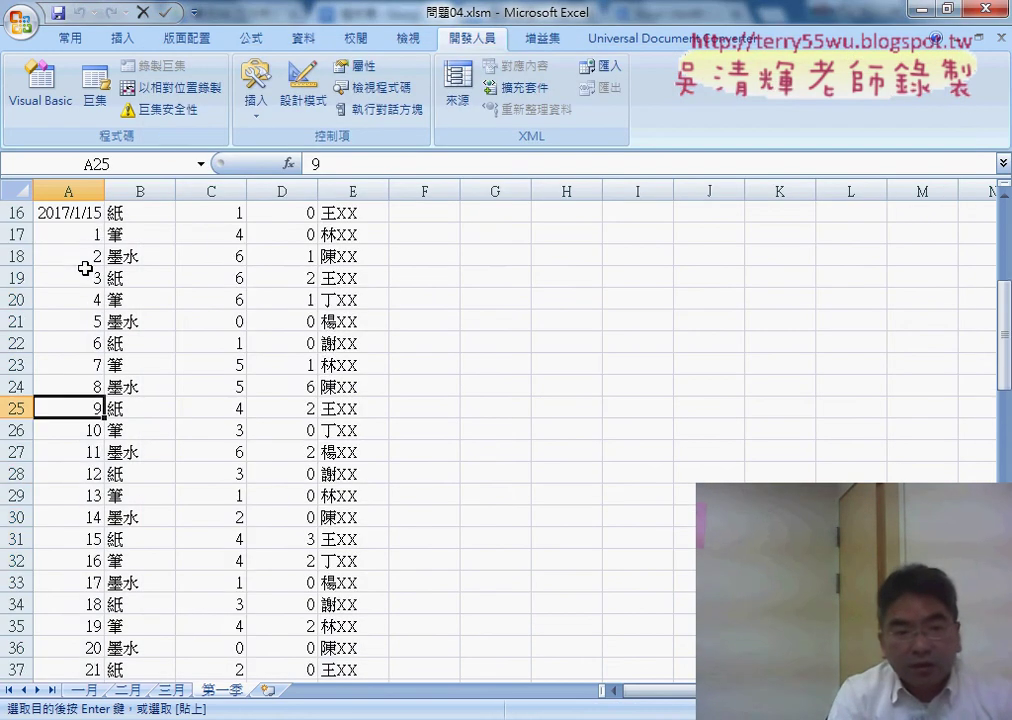
{"action": "scroll", "coordinate": [80, 285], "scroll_direction": "up", "scroll_amount": 2}
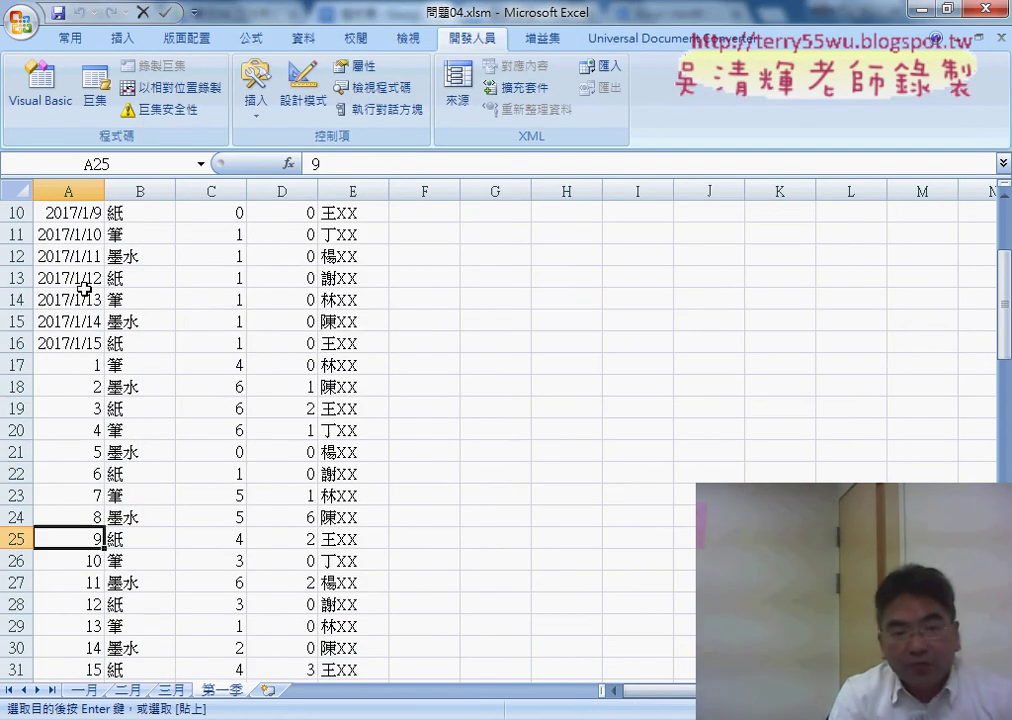
{"action": "left_click", "coordinate": [82, 365]}
{"action": "scroll", "coordinate": [88, 375], "scroll_direction": "down", "scroll_amount": 4}
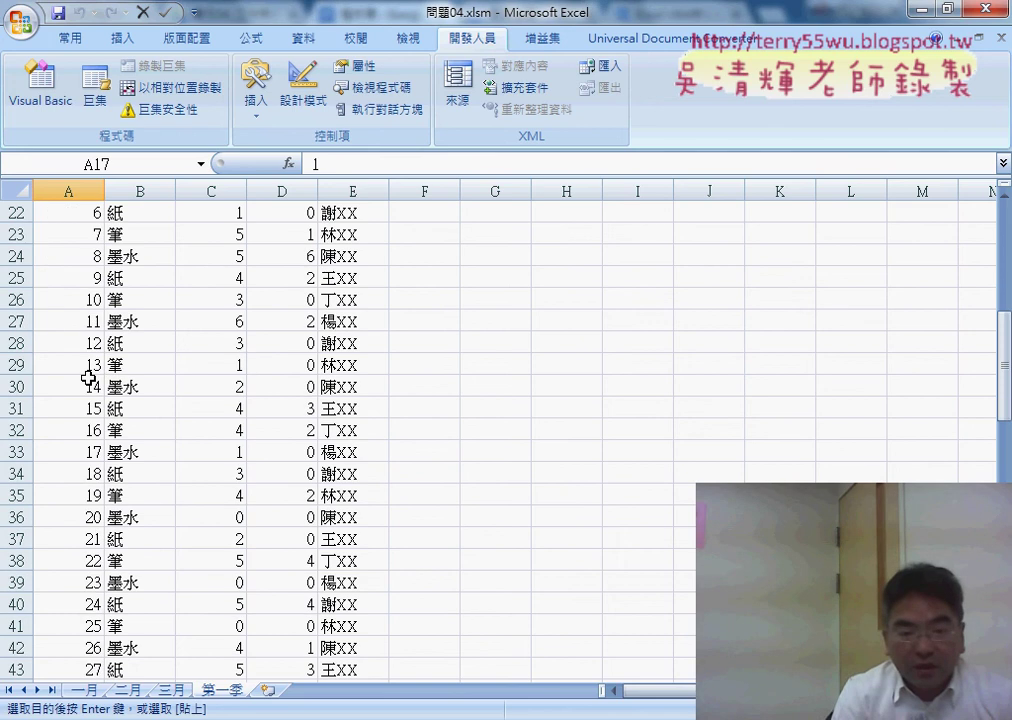
{"action": "scroll", "coordinate": [88, 378], "scroll_direction": "down", "scroll_amount": 3}
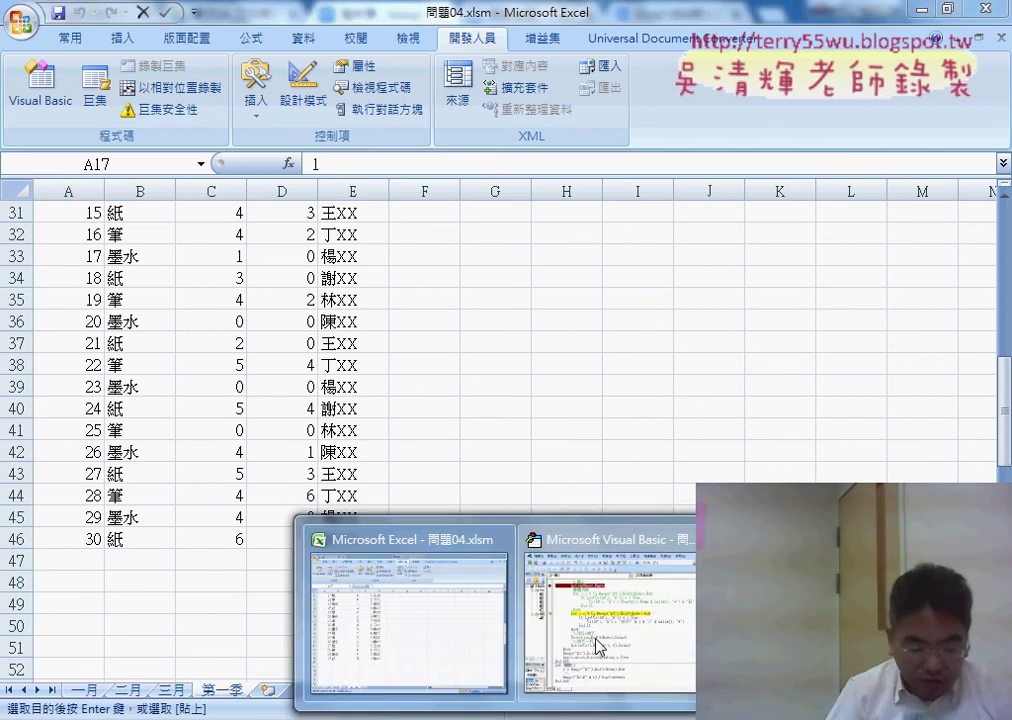
{"action": "left_click", "coordinate": [600, 600]}
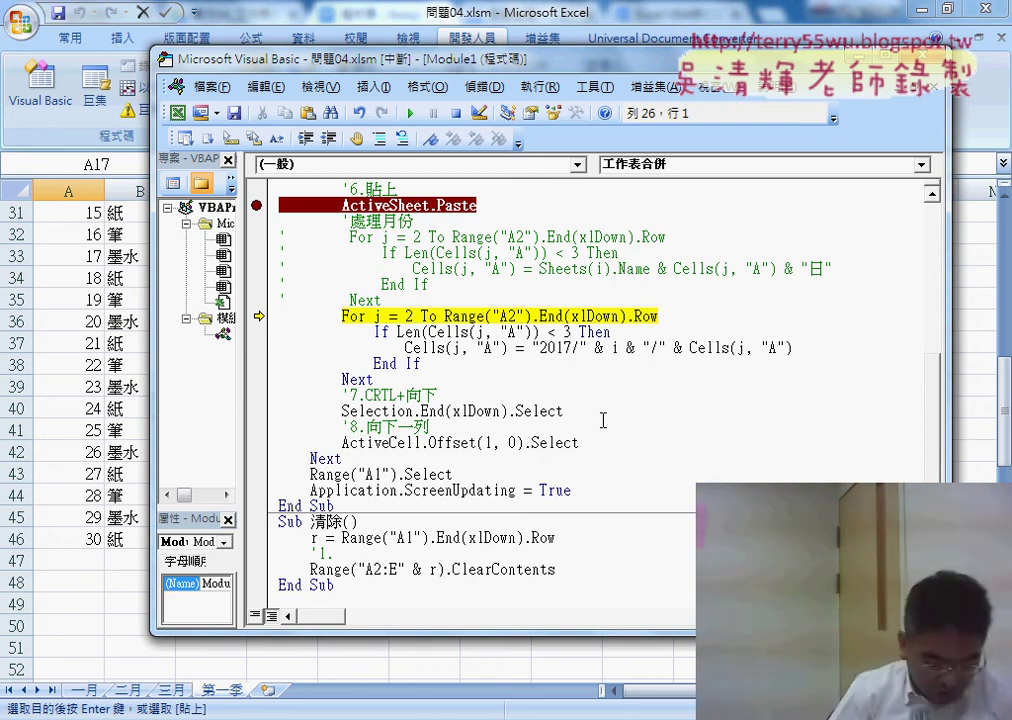
- Step past the day-length check and run to a new breakpoint on the Cells(j,"A") line
{"action": "key", "text": "F8"}
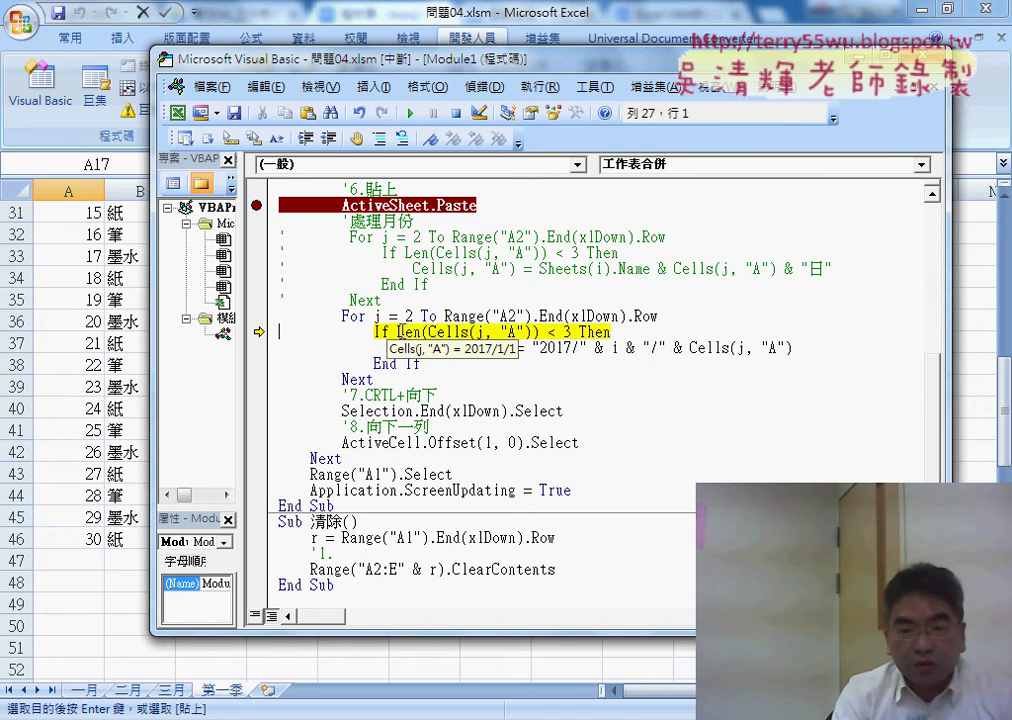
{"action": "left_click_drag", "start_coordinate": [399, 331], "coordinate": [540, 332]}
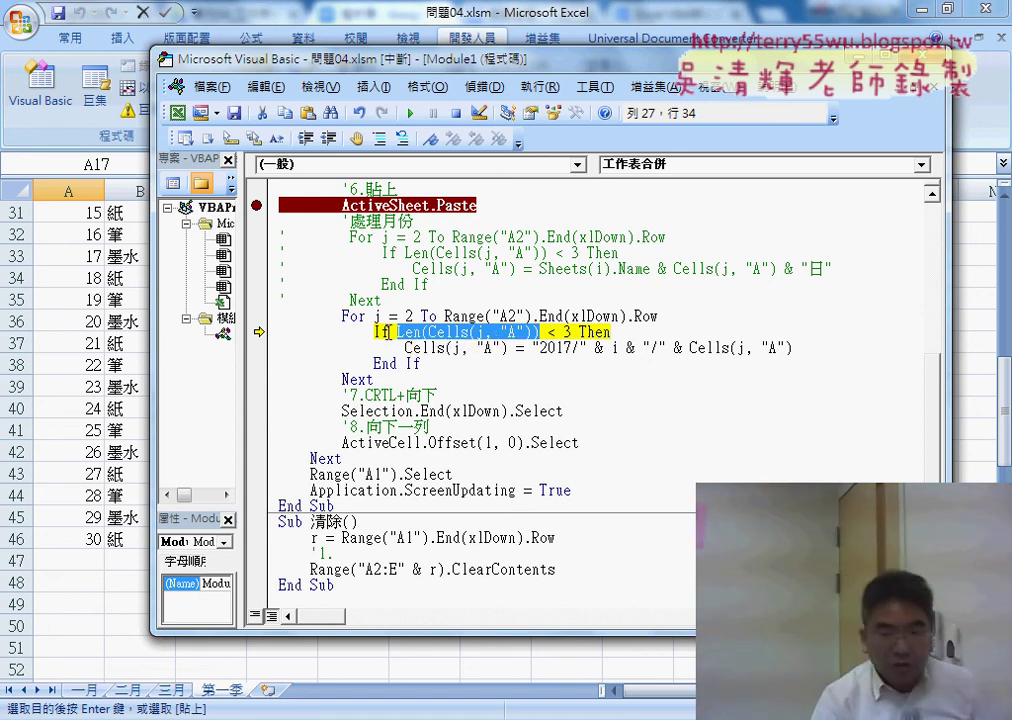
{"action": "key", "text": "F8"}
{"action": "key", "text": "F8"}
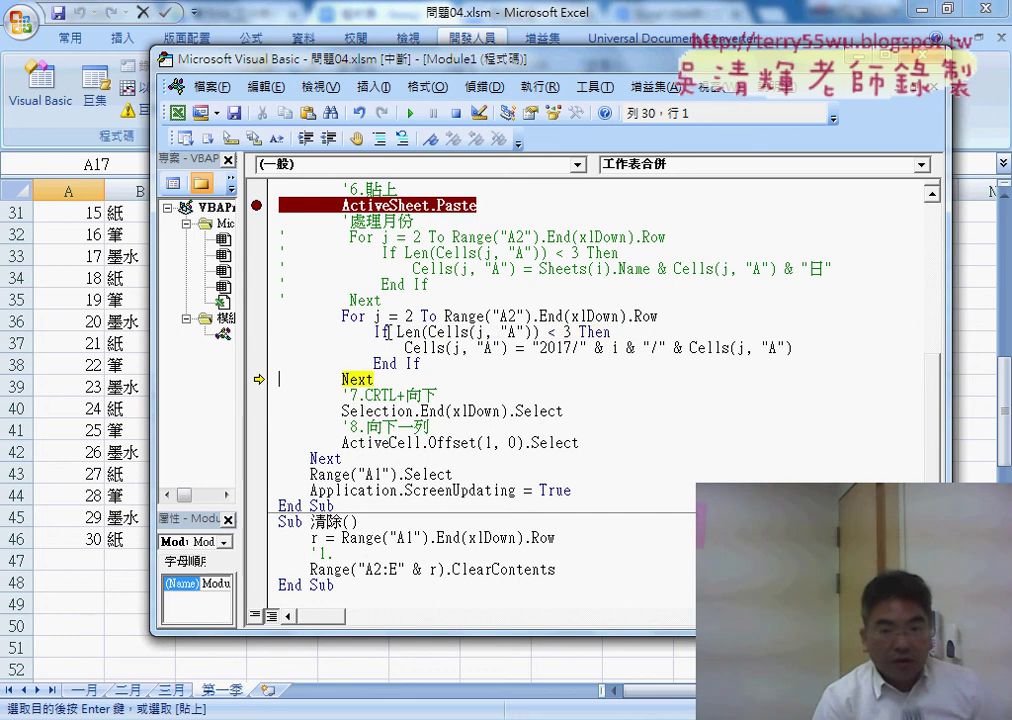
{"action": "key", "text": "F8"}
{"action": "key", "text": "F8"}
{"action": "key", "text": "F8"}
{"action": "key", "text": "F8"}
{"action": "key", "text": "F8"}
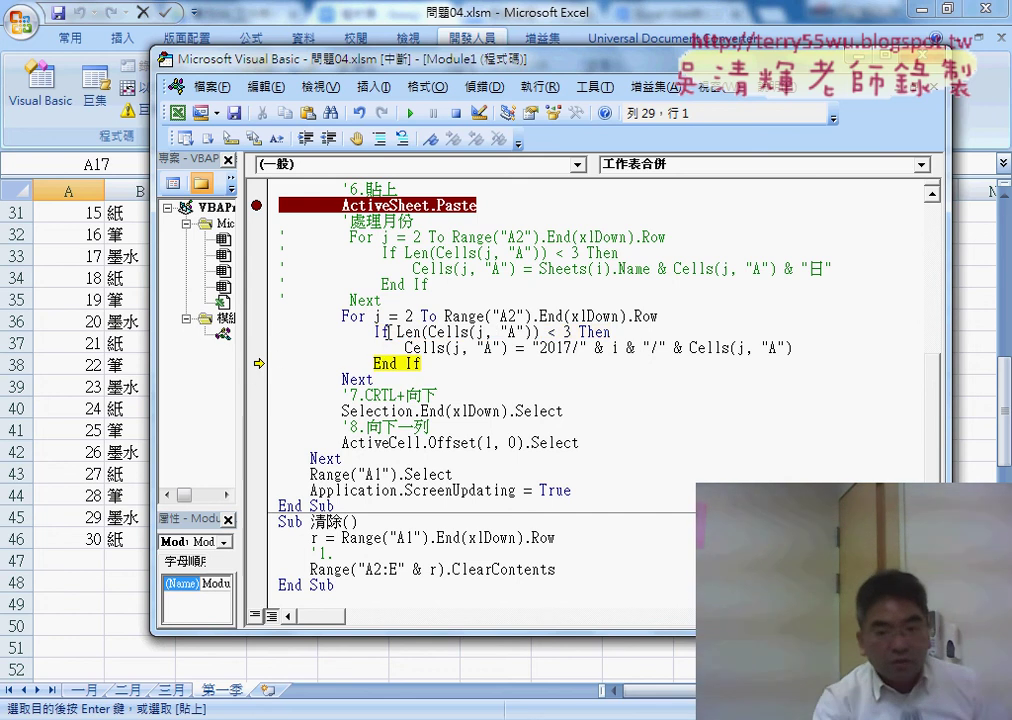
{"action": "left_click", "coordinate": [257, 347]}
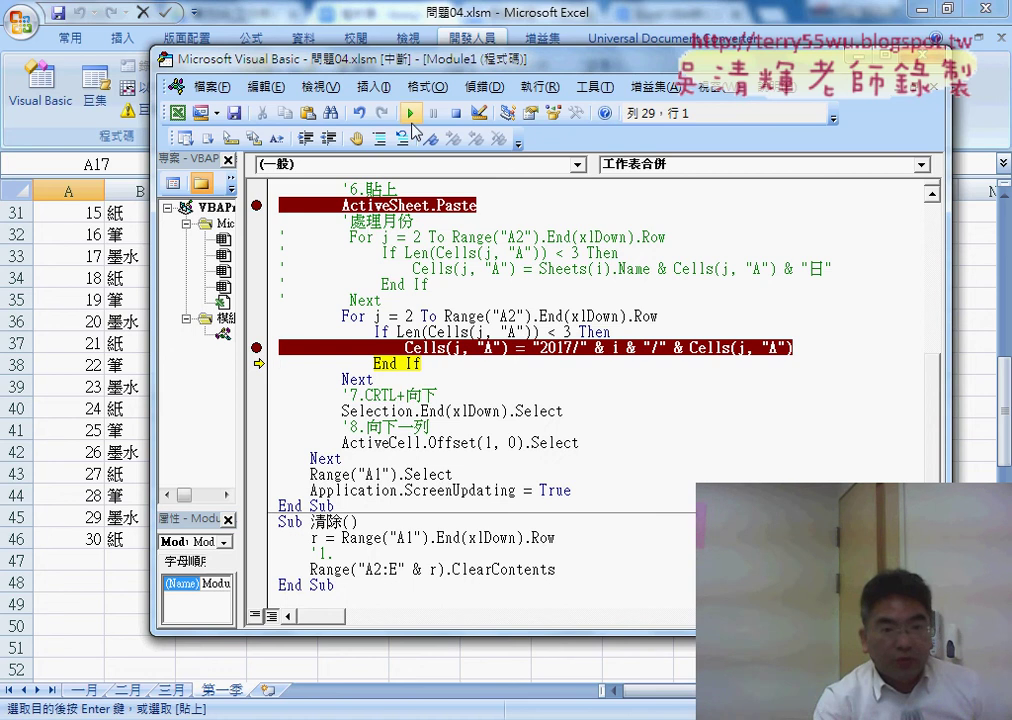
{"action": "key", "text": "F5"}
- Inspect column A of 第一季 before the February conversion, then return to the code
{"action": "left_click", "coordinate": [103, 281]}
{"action": "scroll", "coordinate": [80, 284], "scroll_direction": "up", "scroll_amount": 6}
{"action": "scroll", "coordinate": [75, 285], "scroll_direction": "up", "scroll_amount": 1}
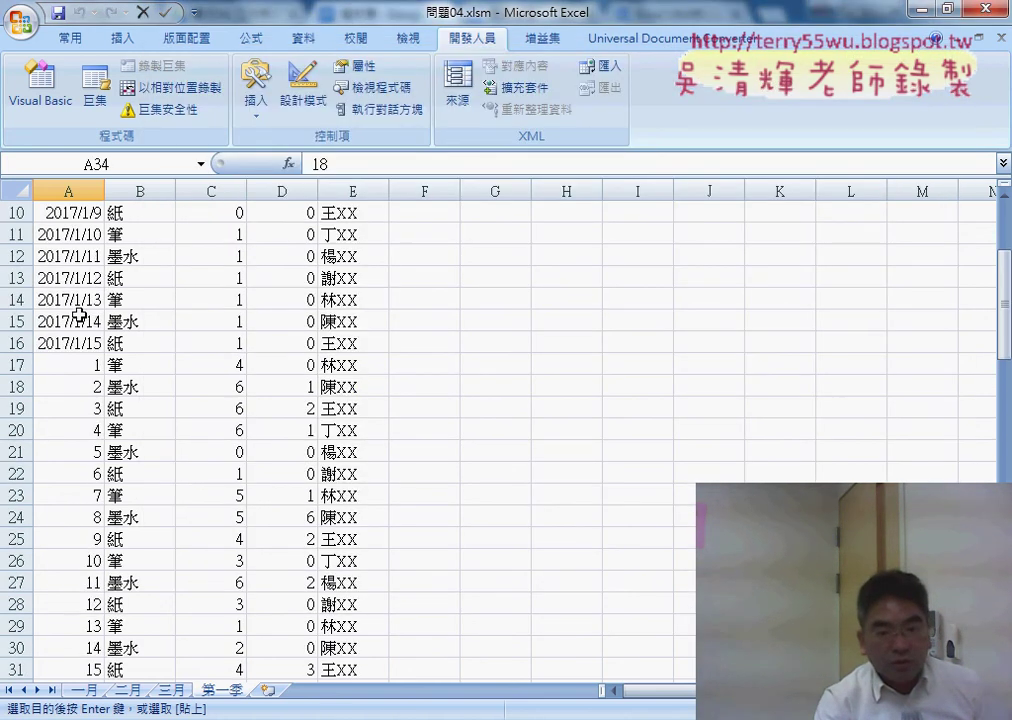
{"action": "scroll", "coordinate": [75, 285], "scroll_direction": "down", "scroll_amount": 3}
{"action": "left_click", "coordinate": [599, 650]}
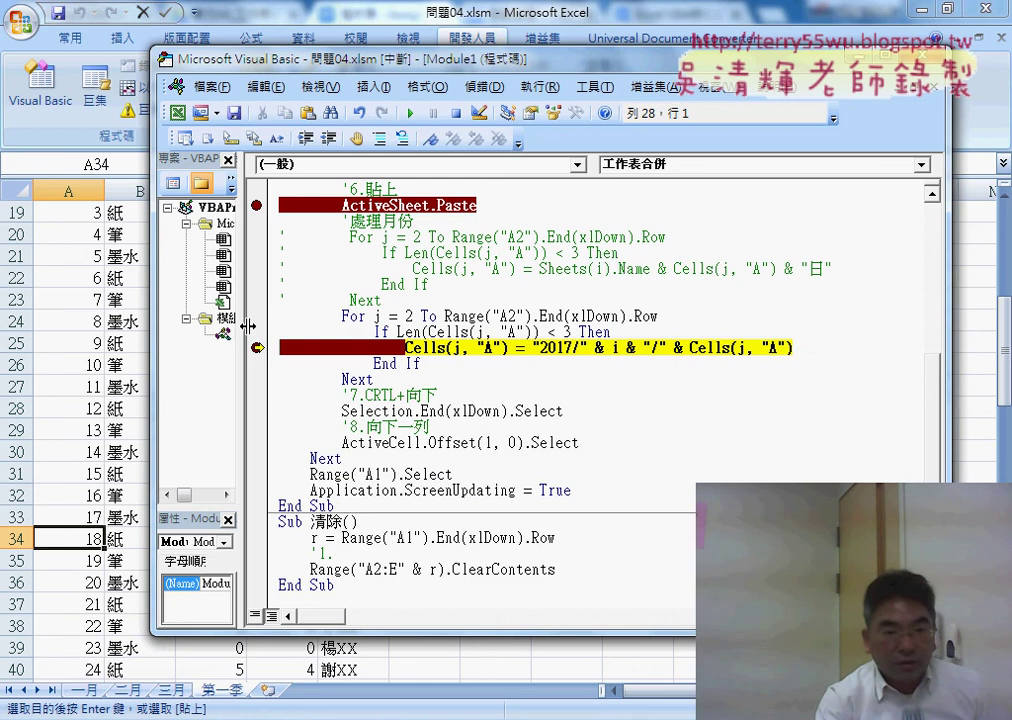
{"action": "left_click", "coordinate": [72, 400]}
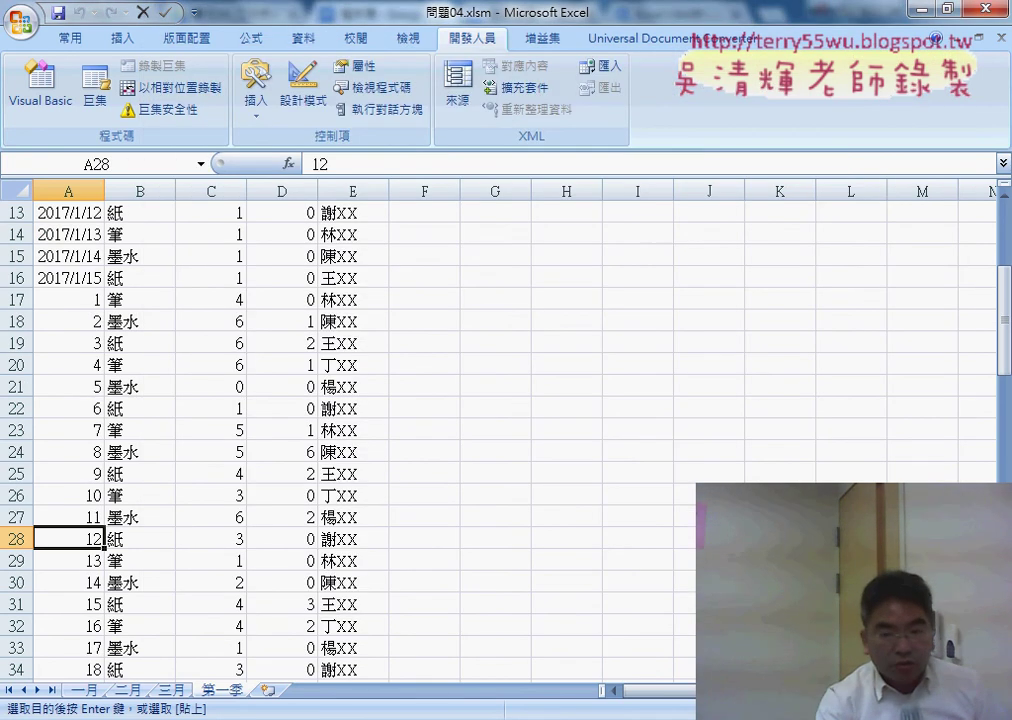
{"action": "left_click", "coordinate": [605, 605]}
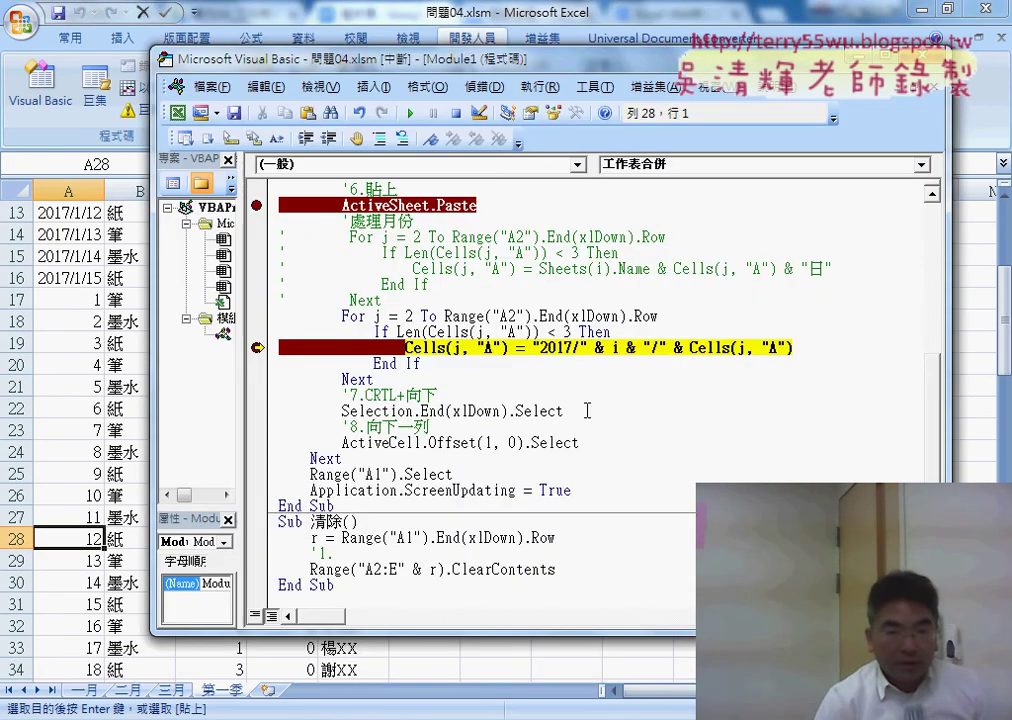
- Step A17 into 2017/2/1, clear both breakpoints and run the macro to completion
{"action": "key", "text": "F8"}
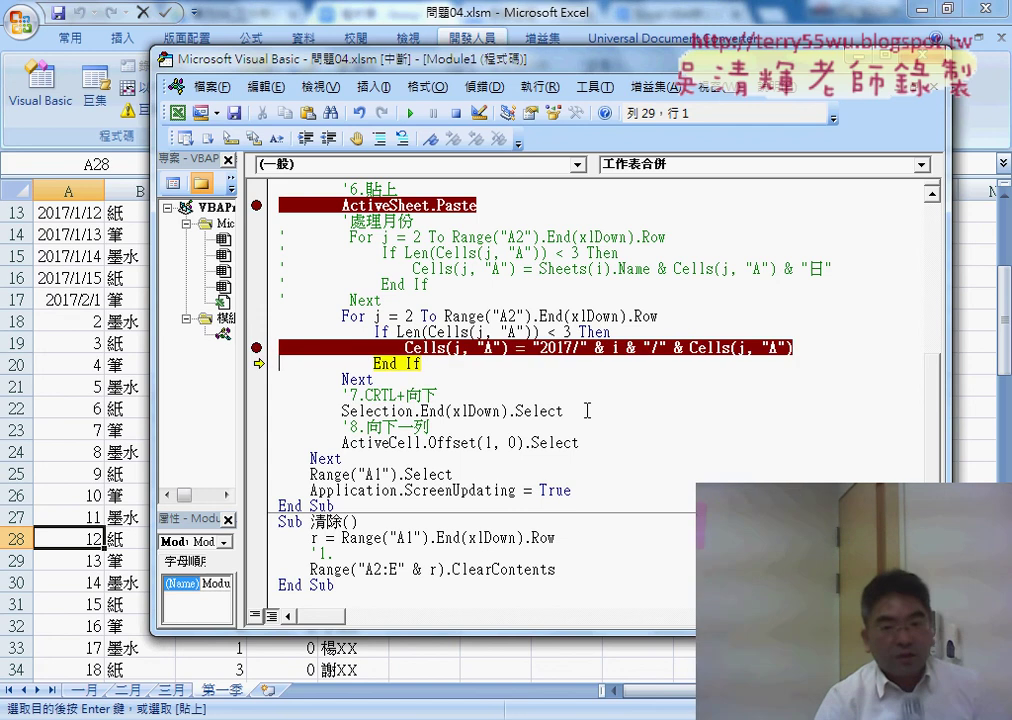
{"action": "key", "text": "F8"}
{"action": "key", "text": "F8"}
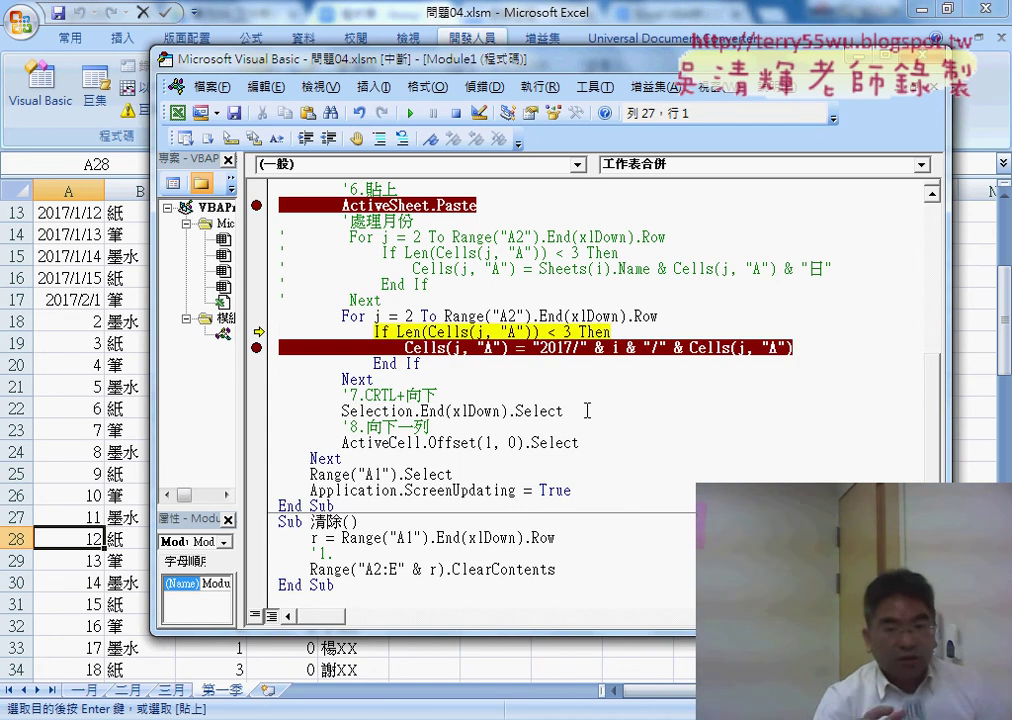
{"action": "key", "text": "F8"}
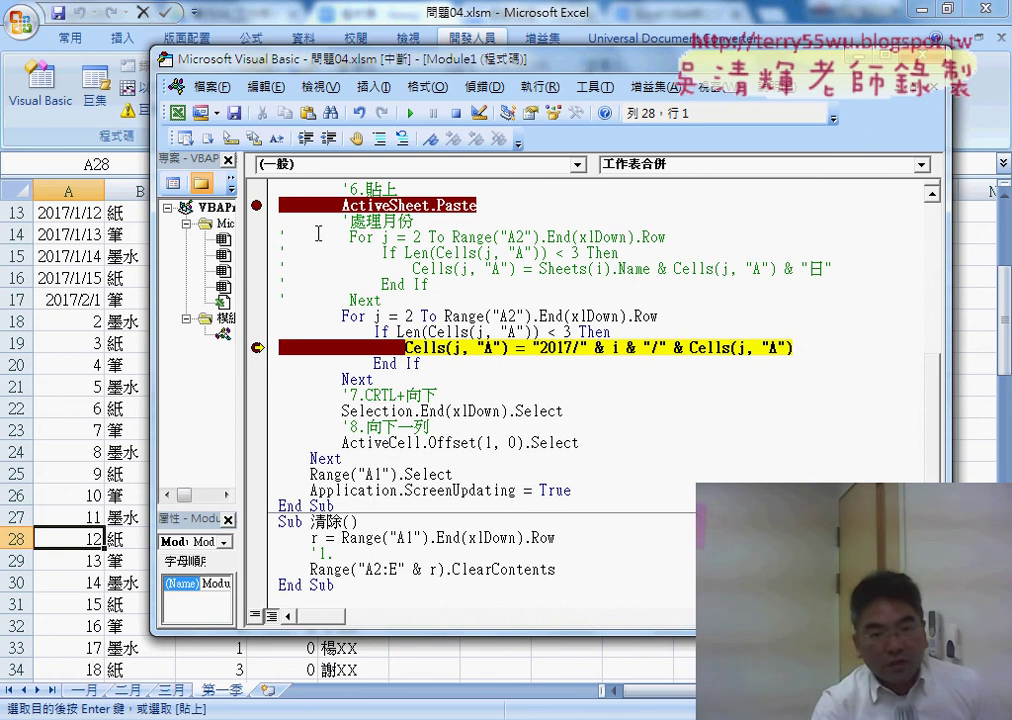
{"action": "left_click", "coordinate": [256, 205]}
{"action": "left_click", "coordinate": [258, 347]}
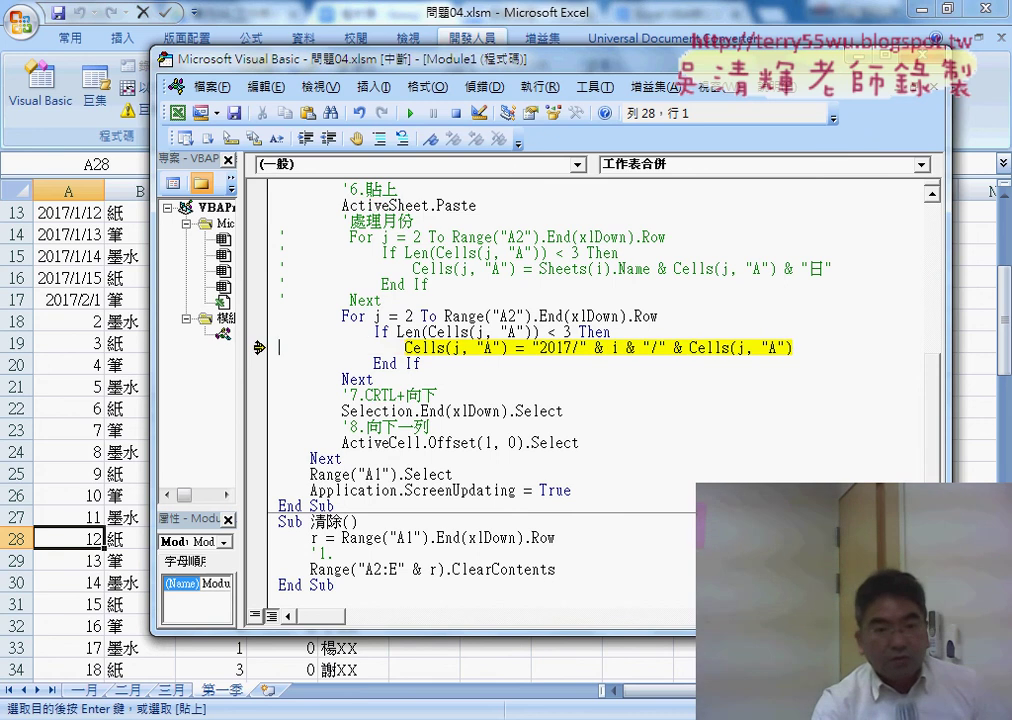
{"action": "left_click", "coordinate": [411, 114]}
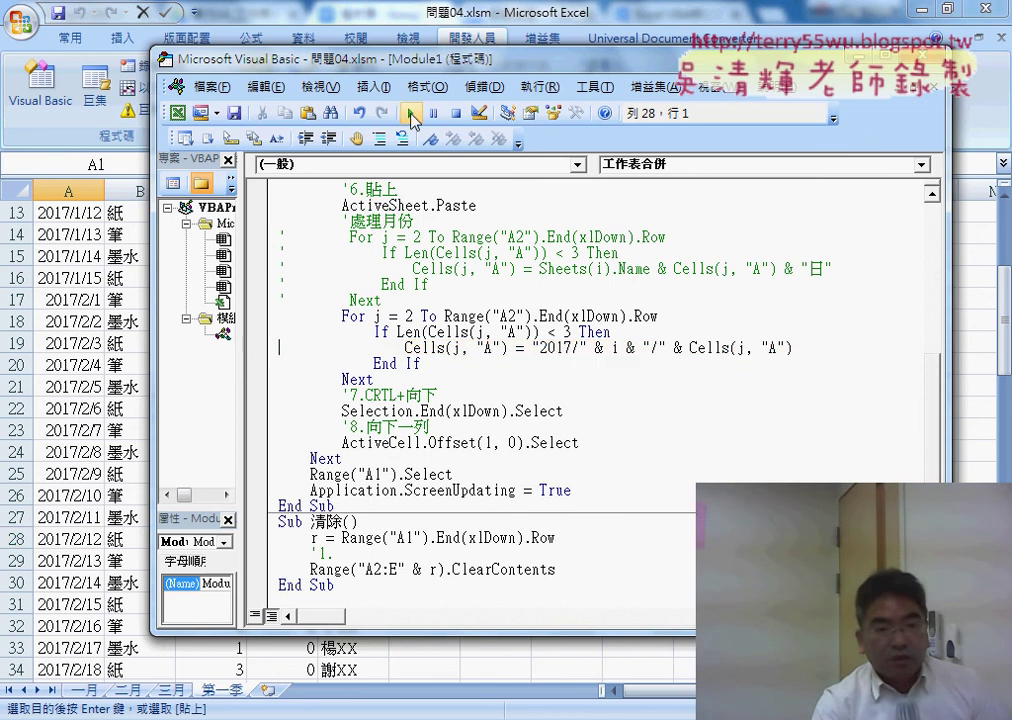
- Return to the top of 第一季 and open 儲存格格式 for the 2017/1/1 date in A2
{"action": "left_click", "coordinate": [82, 287]}
{"action": "scroll", "coordinate": [82, 287], "scroll_direction": "up", "scroll_amount": 3}
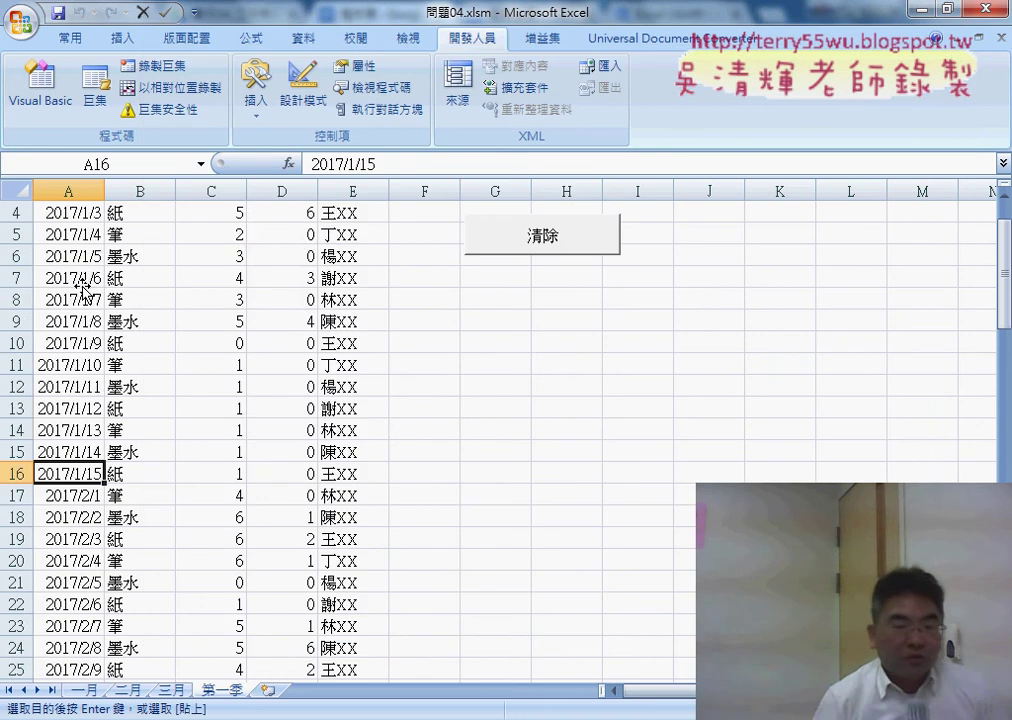
{"action": "scroll", "coordinate": [82, 287], "scroll_direction": "up", "scroll_amount": 1}
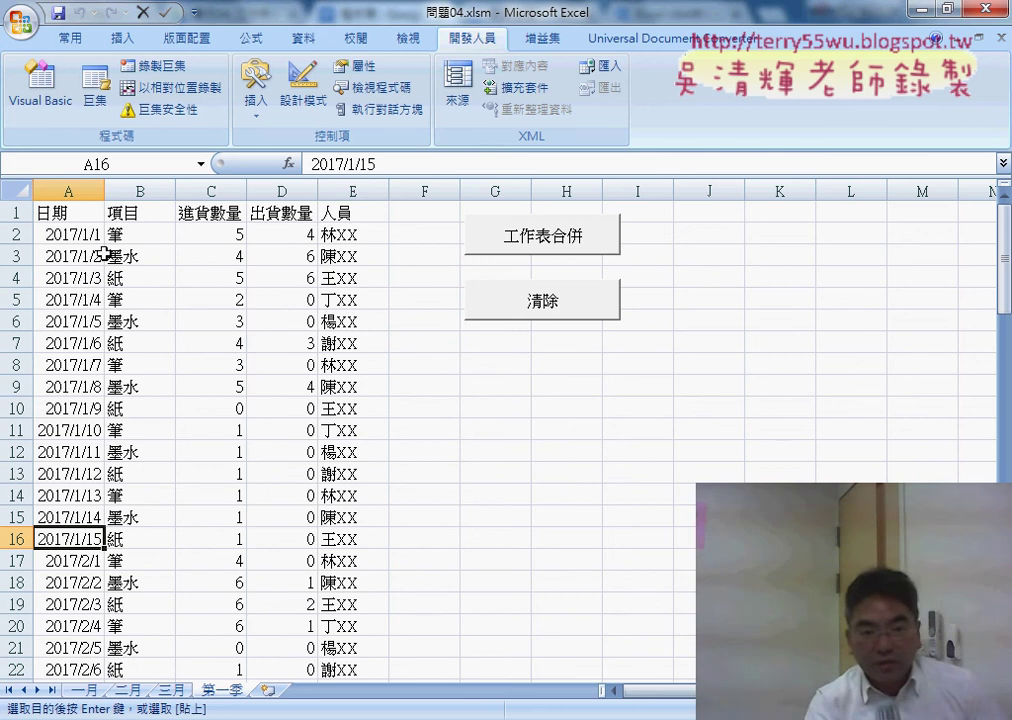
{"action": "right_click", "coordinate": [78, 238]}
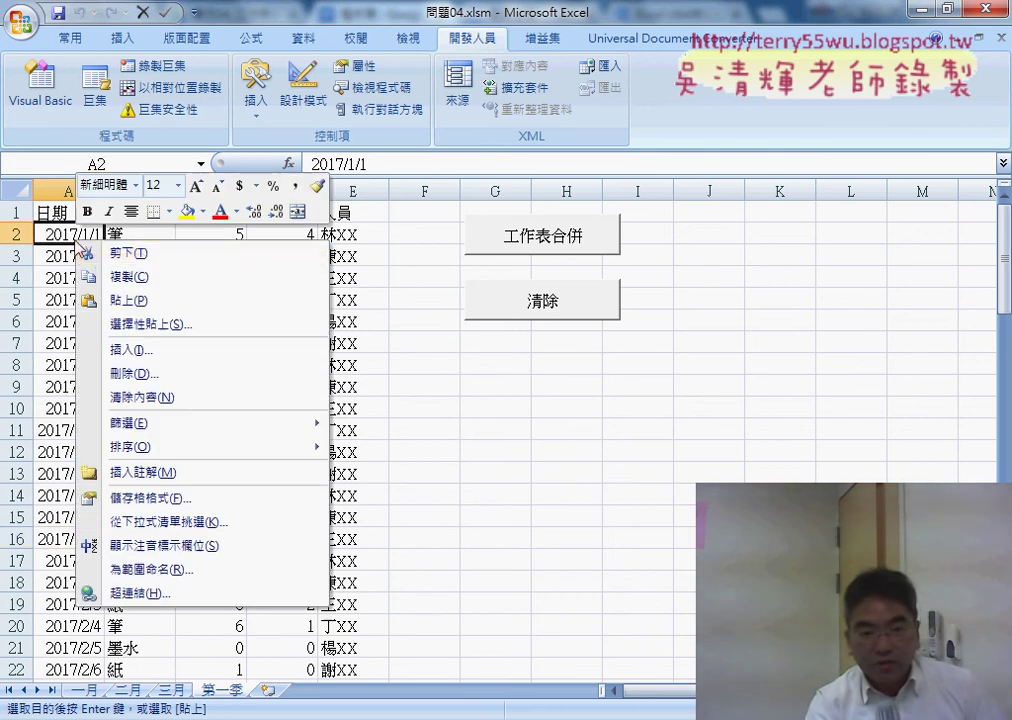
{"action": "left_click", "coordinate": [186, 498]}
- Choose the 中華民國曆 calendar with the 90/3/14 style, revealing custom code [$-404]e/m/d;@ (106/1/1)
{"action": "left_click_drag", "start_coordinate": [328, 252], "coordinate": [597, 135]}
{"action": "left_click", "coordinate": [493, 400]}
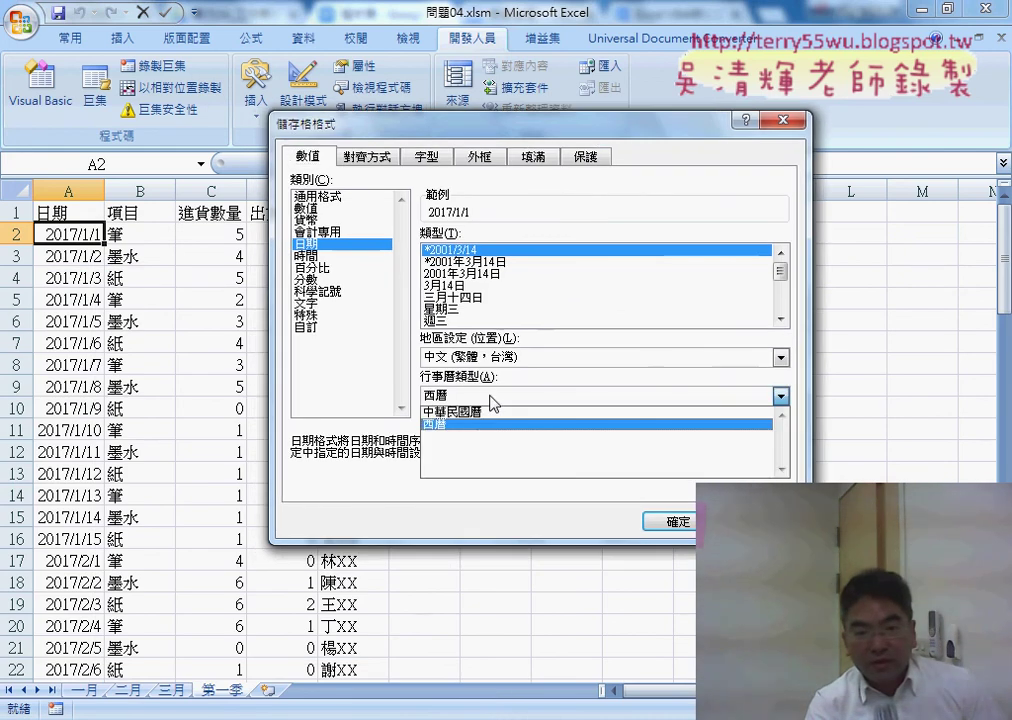
{"action": "left_click", "coordinate": [492, 412]}
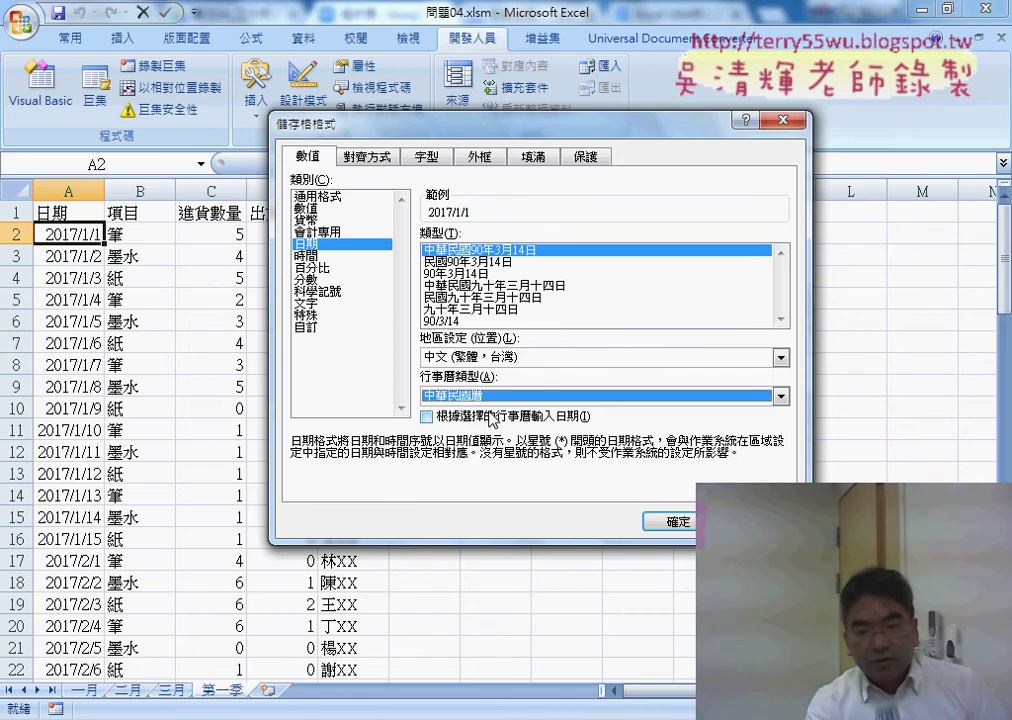
{"action": "left_click", "coordinate": [443, 321]}
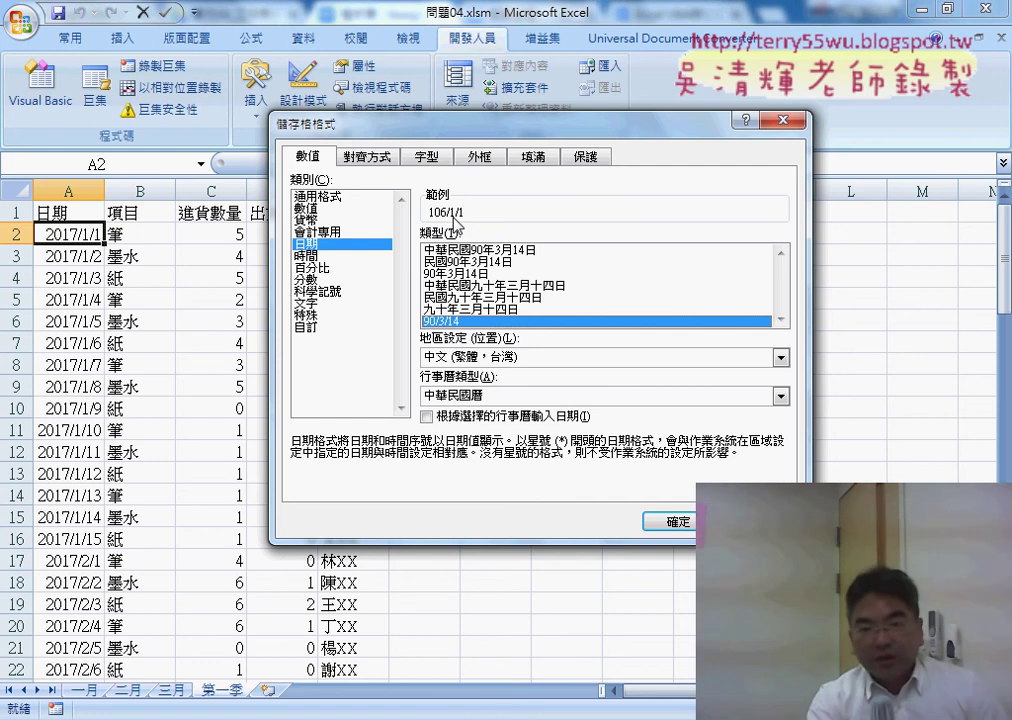
{"action": "left_click", "coordinate": [310, 328]}
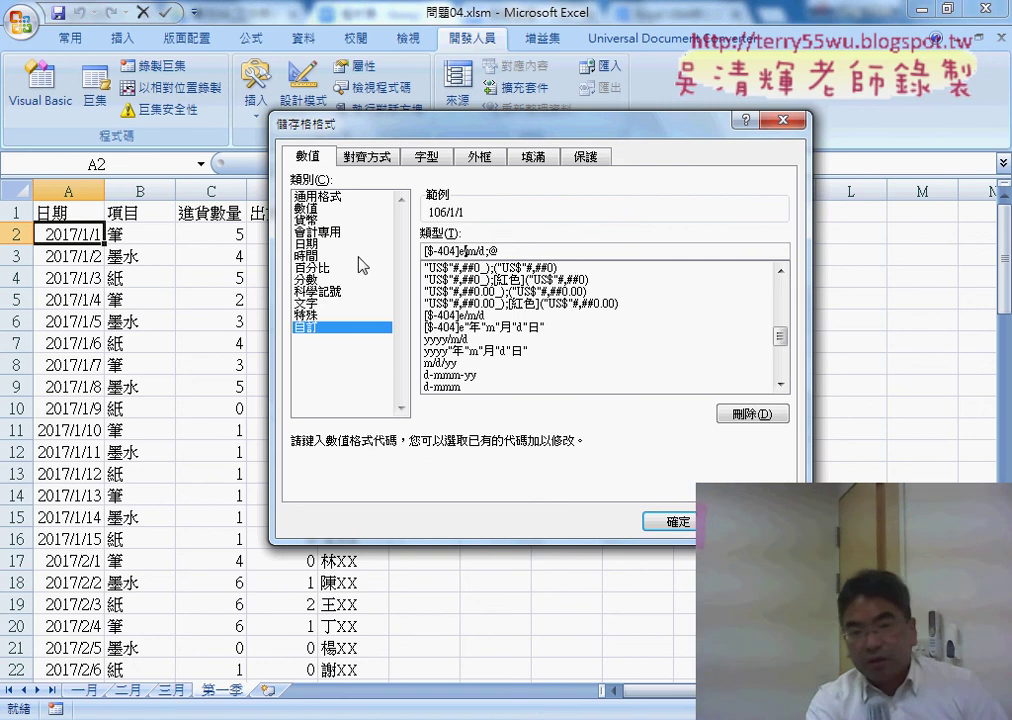
- Edit the custom code to [$-404]e.mm.dd(aaa);@ so the preview reads 106.01.01(週日)
{"action": "left_click", "coordinate": [310, 245]}
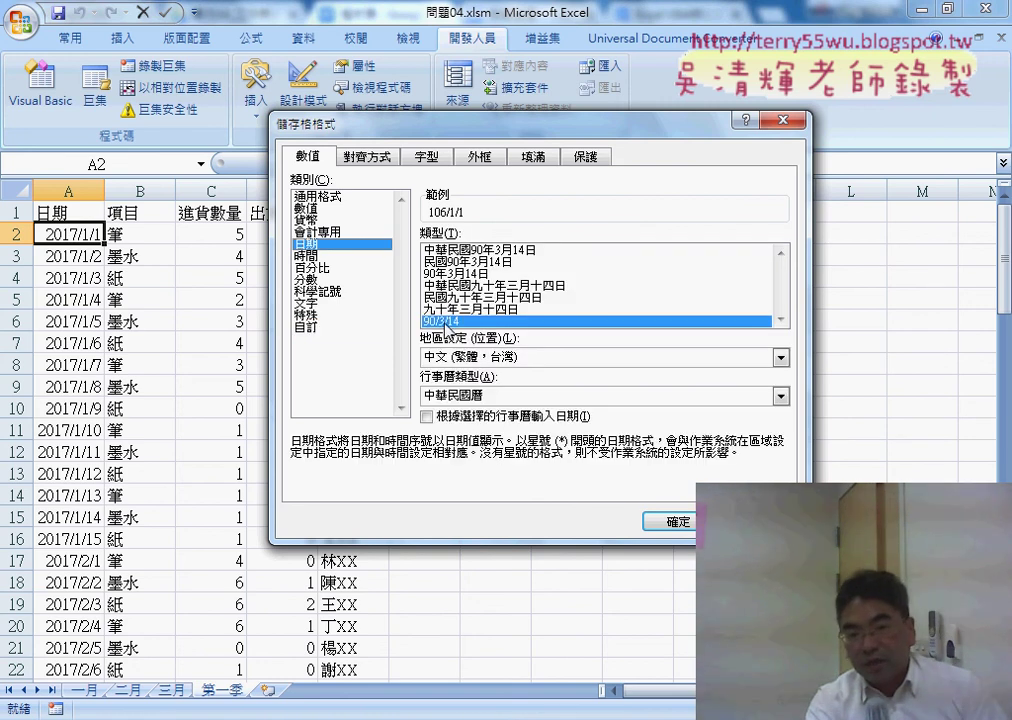
{"action": "left_click", "coordinate": [309, 328]}
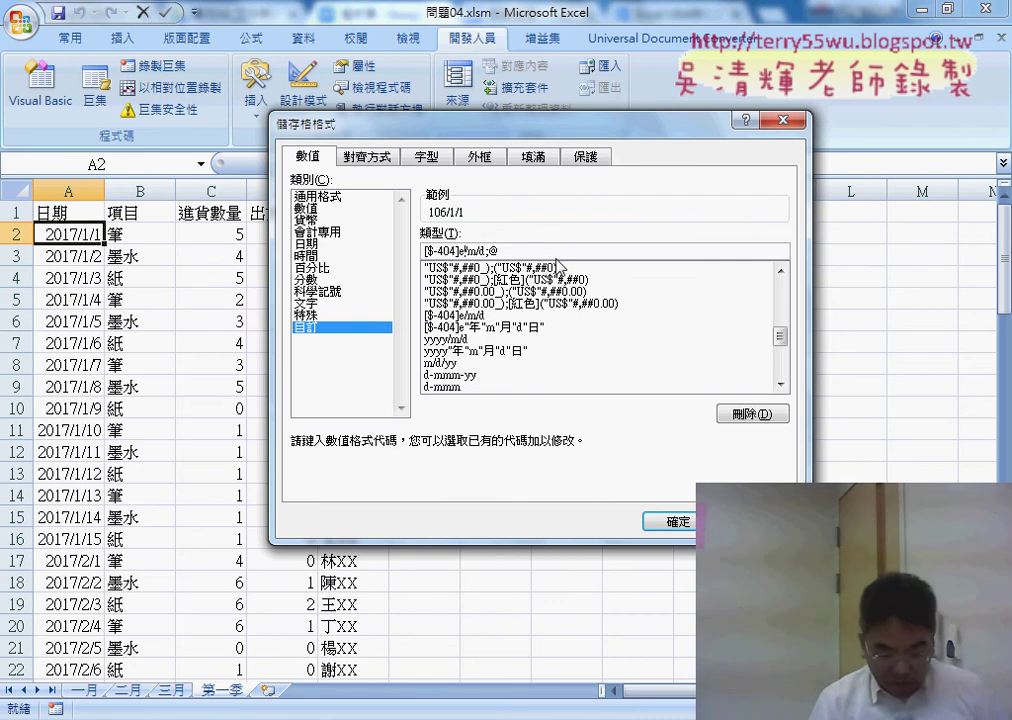
{"action": "key", "text": "BackSpace"}
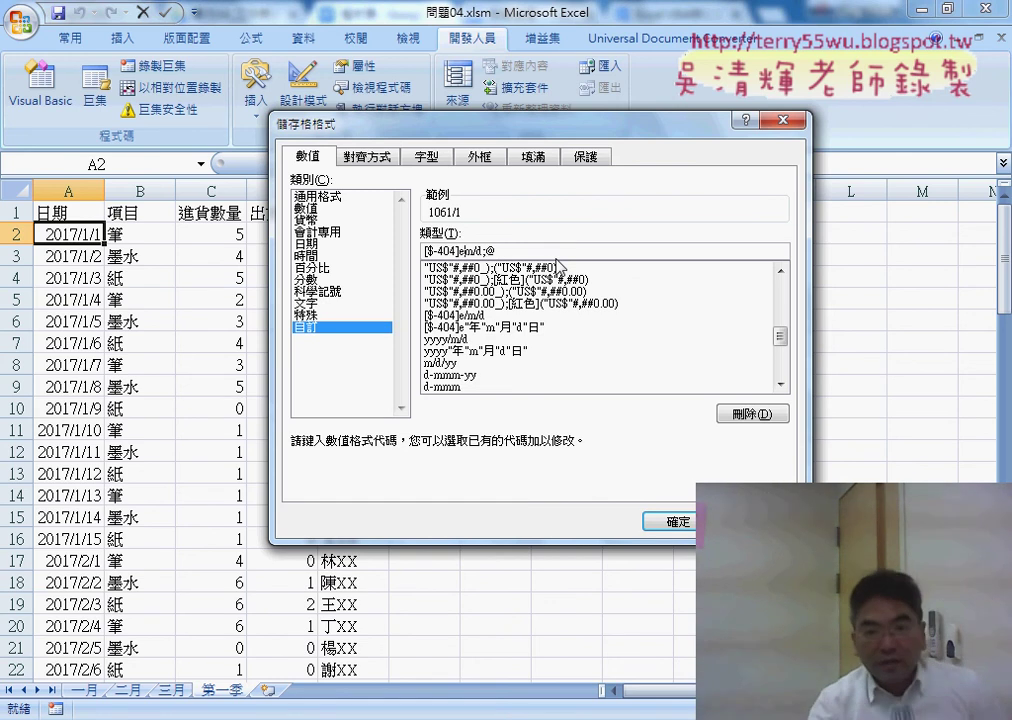
{"action": "type", "text": "."}
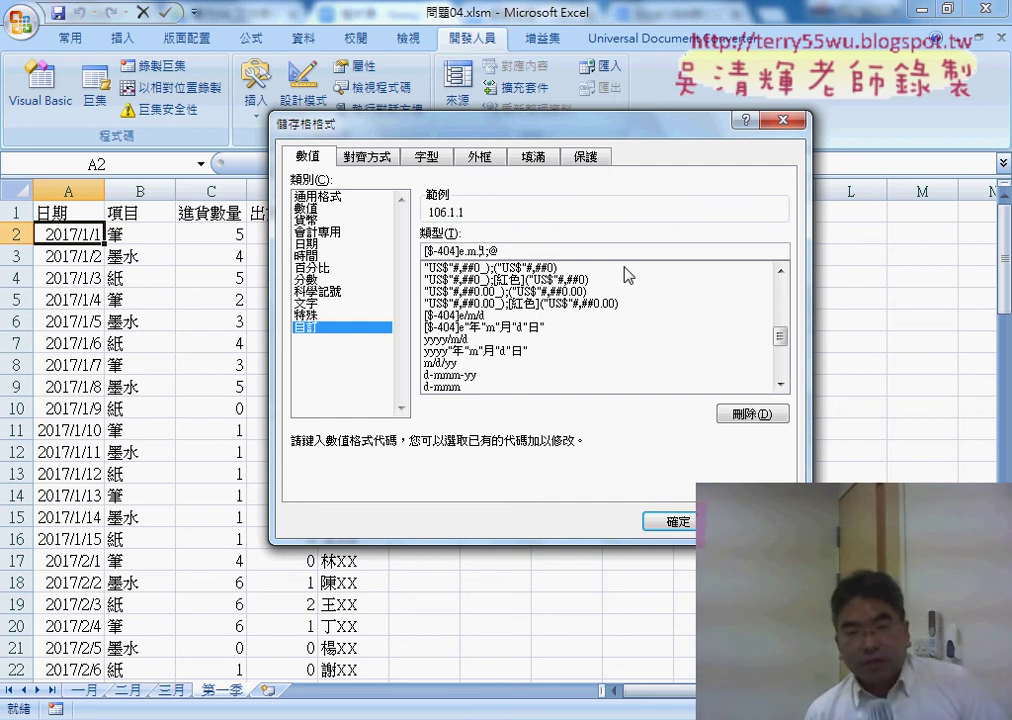
{"action": "type", "text": "d"}
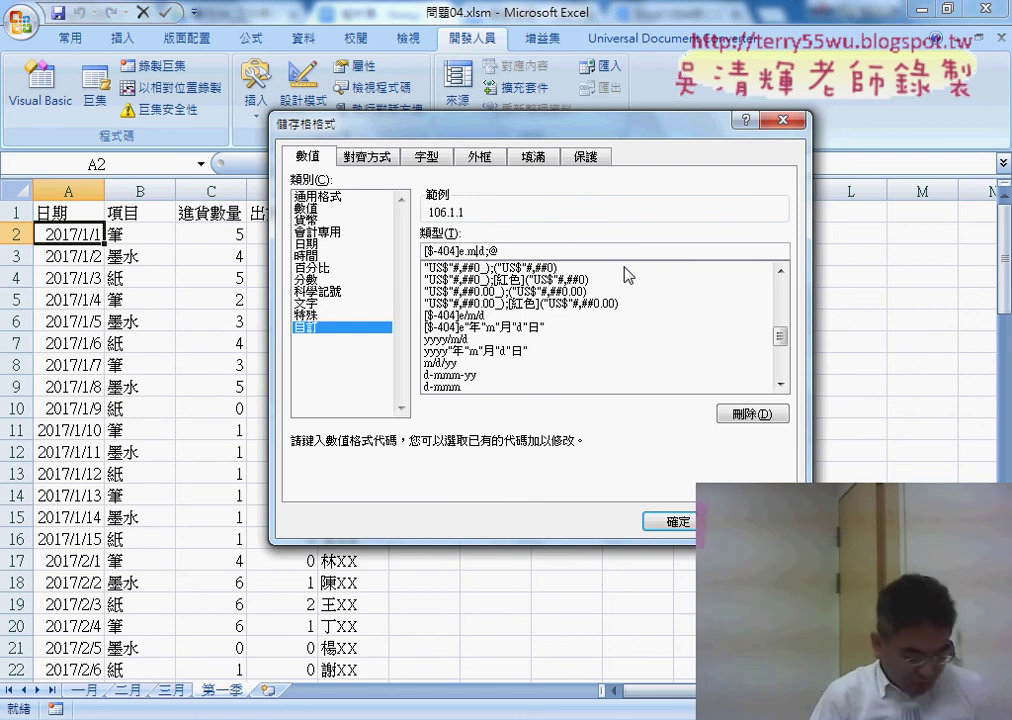
{"action": "type", "text": "."}
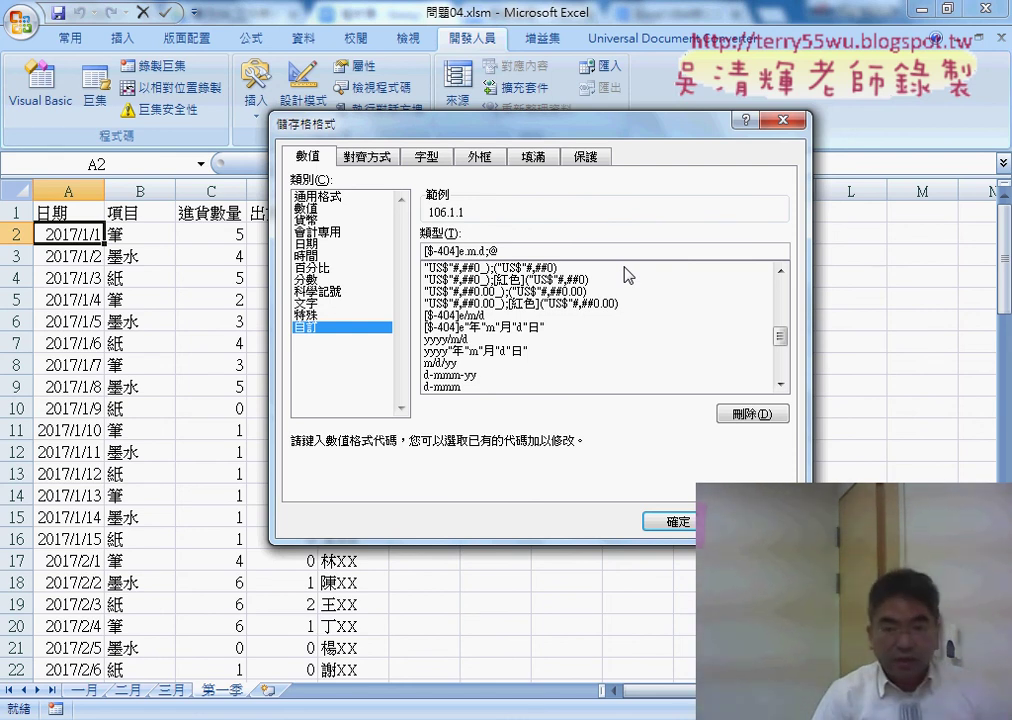
{"action": "type", "text": "m"}
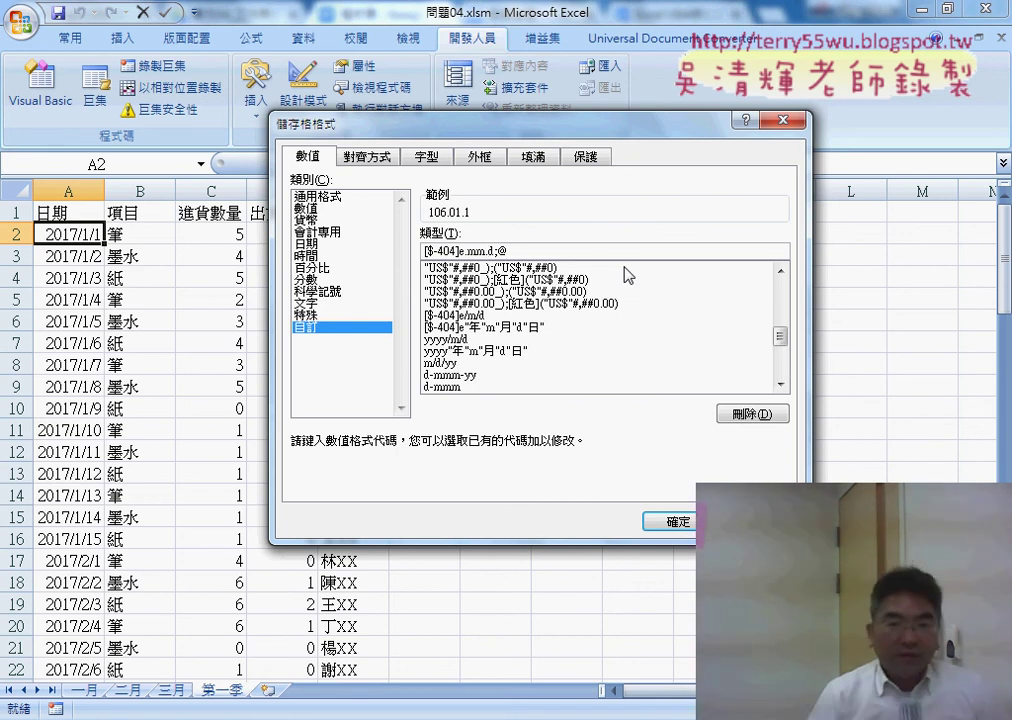
{"action": "type", "text": "d"}
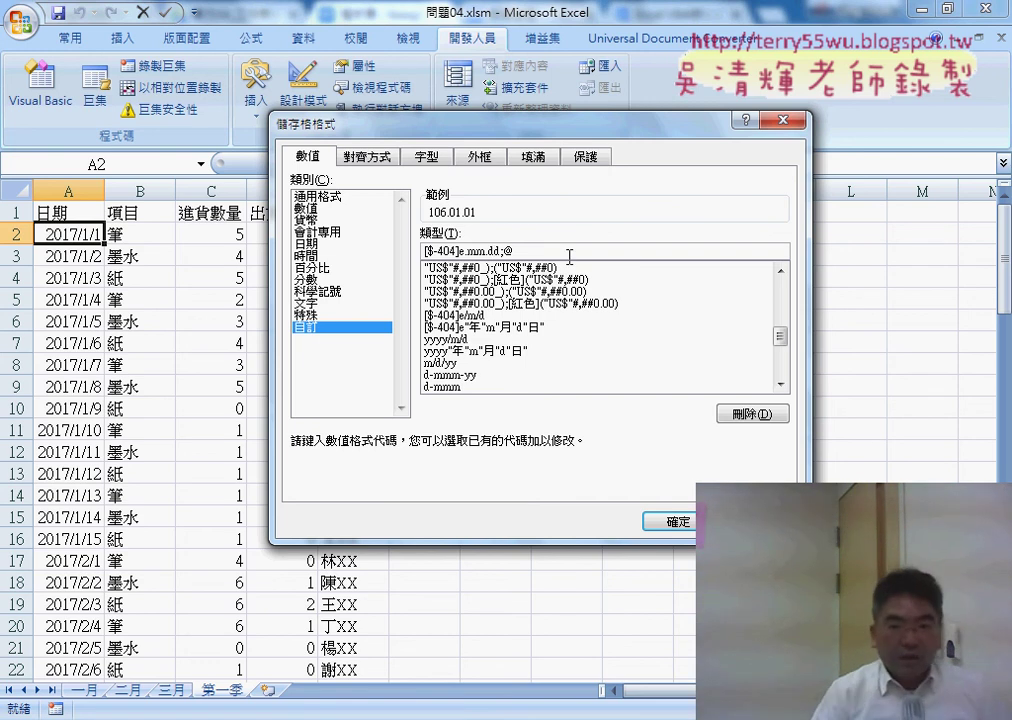
{"action": "type", "text": "("}
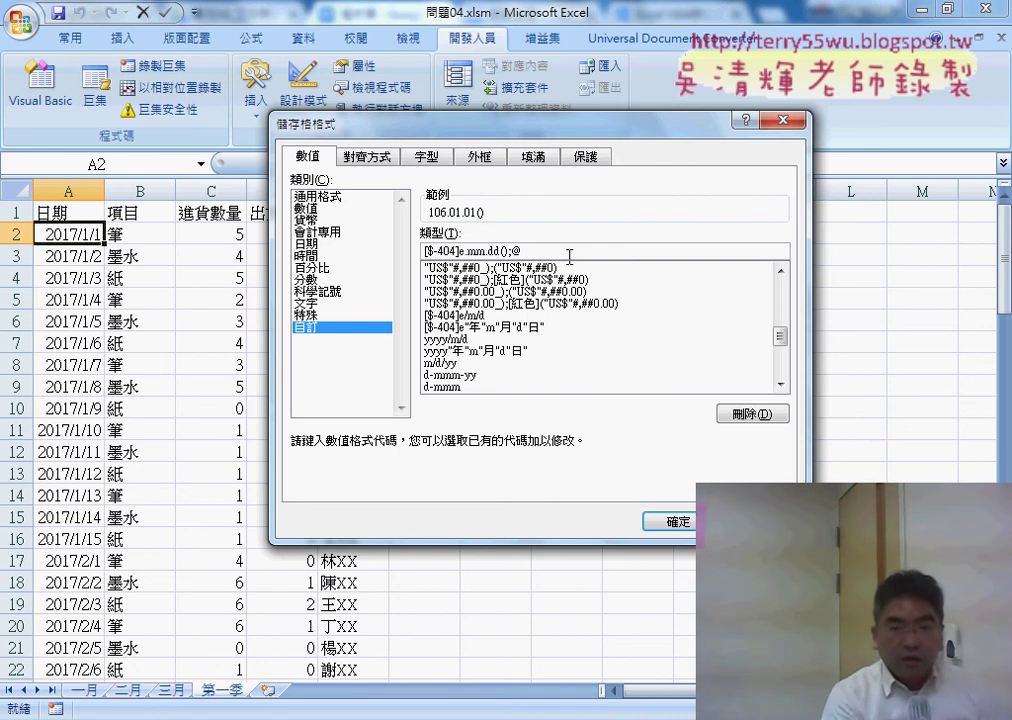
{"action": "type", "text": "aaa"}
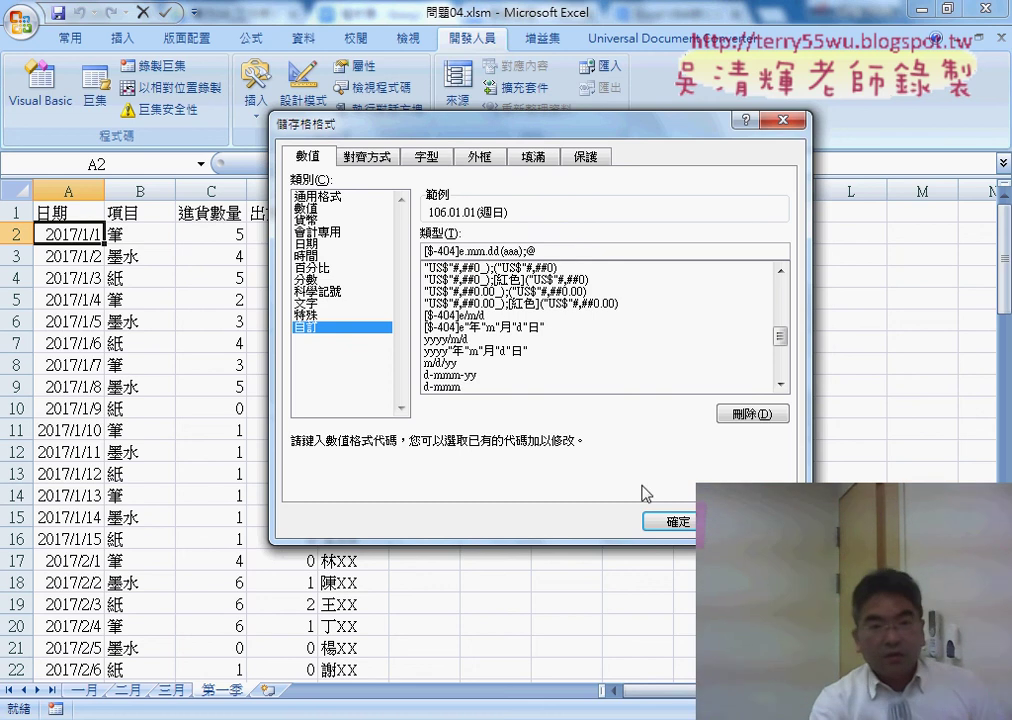
- Apply the format so A2 displays 106.01.01(週日)
{"action": "left_click", "coordinate": [675, 522]}
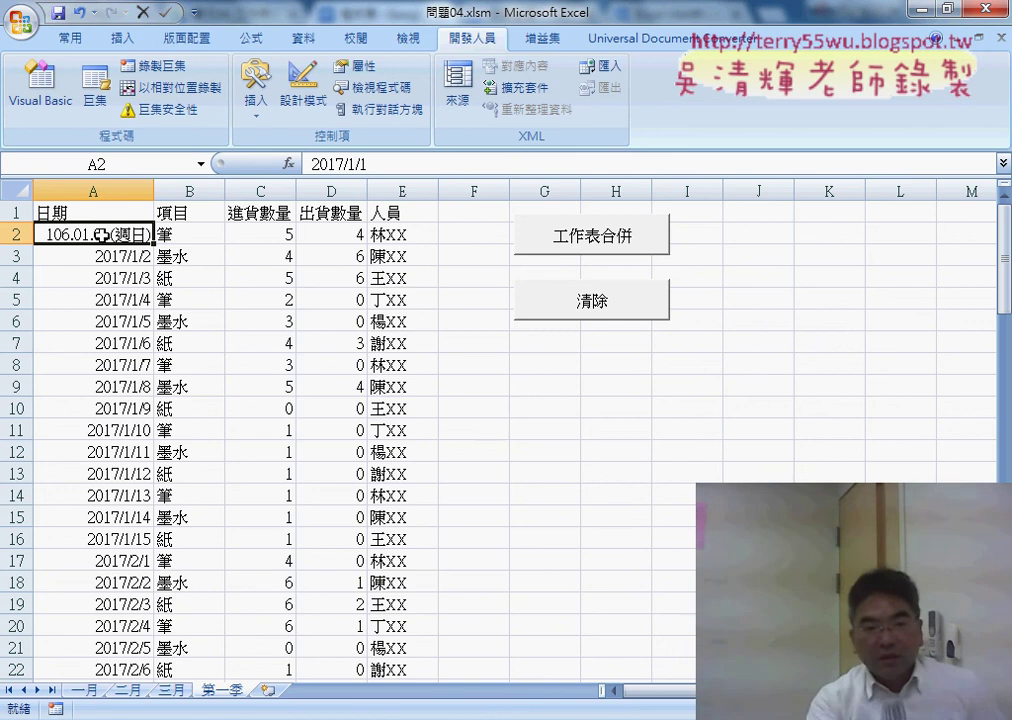
- Reopen Format Cells for A2, pick the ROC 90/3/14 date type and switch to Custom
{"action": "right_click", "coordinate": [118, 230]}
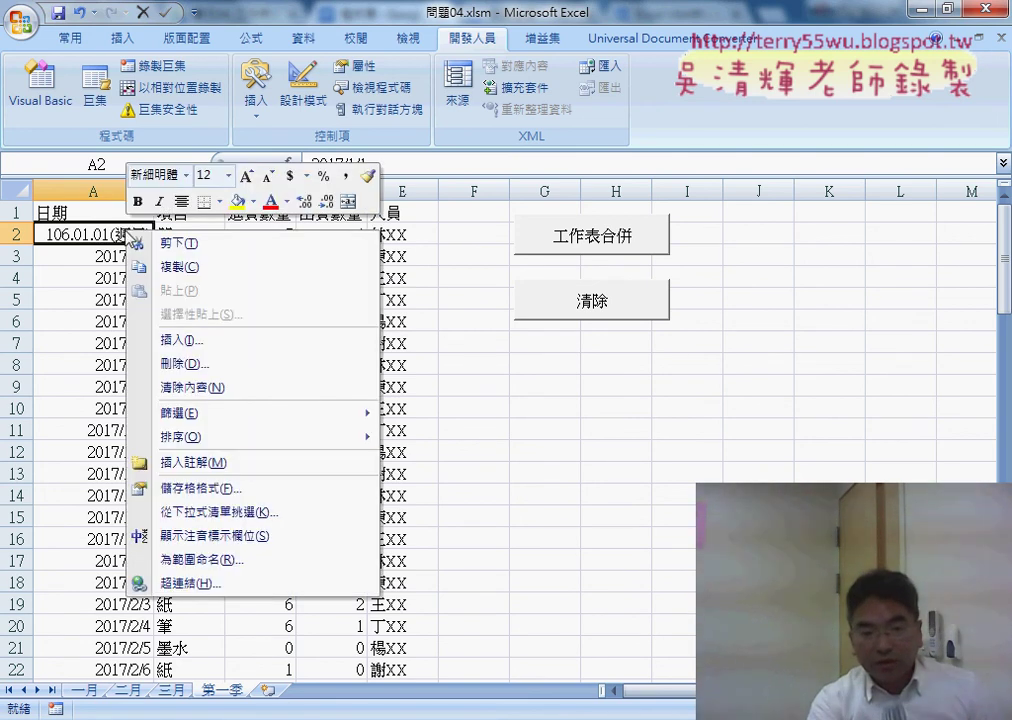
{"action": "left_click", "coordinate": [225, 487]}
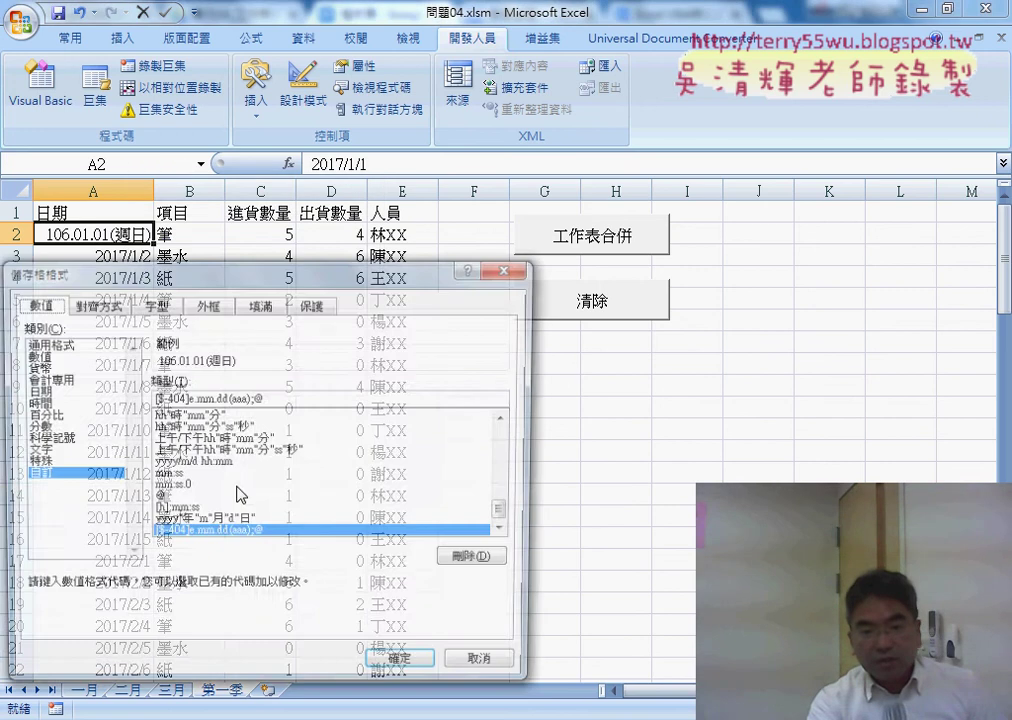
{"action": "left_click_drag", "start_coordinate": [367, 281], "coordinate": [642, 160]}
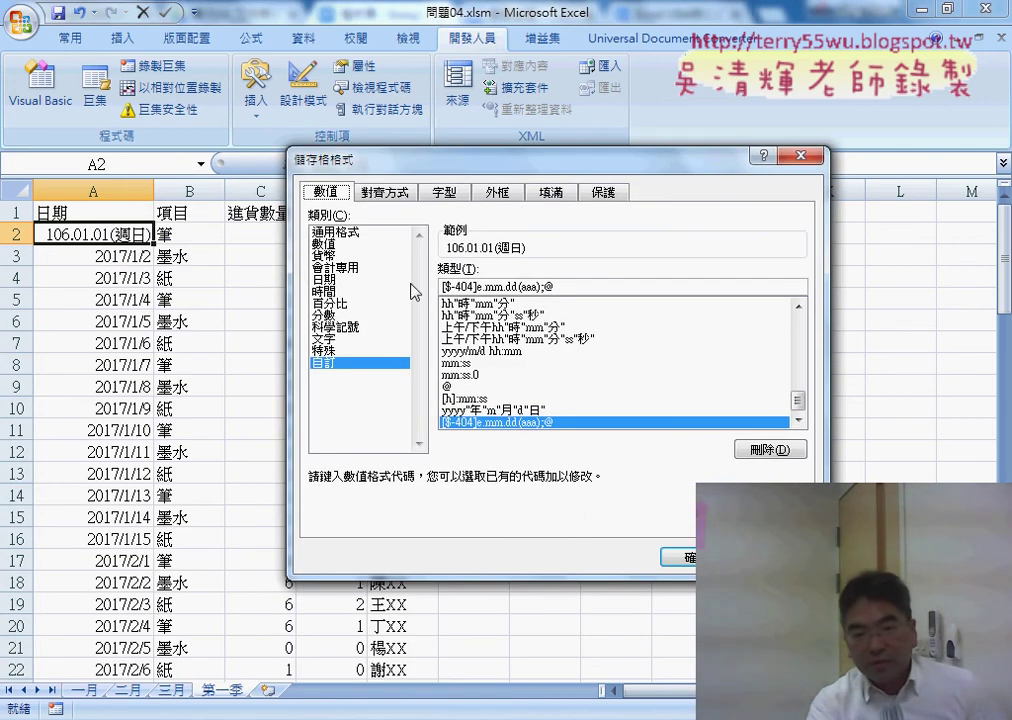
{"action": "left_click", "coordinate": [330, 279]}
{"action": "left_click", "coordinate": [470, 357]}
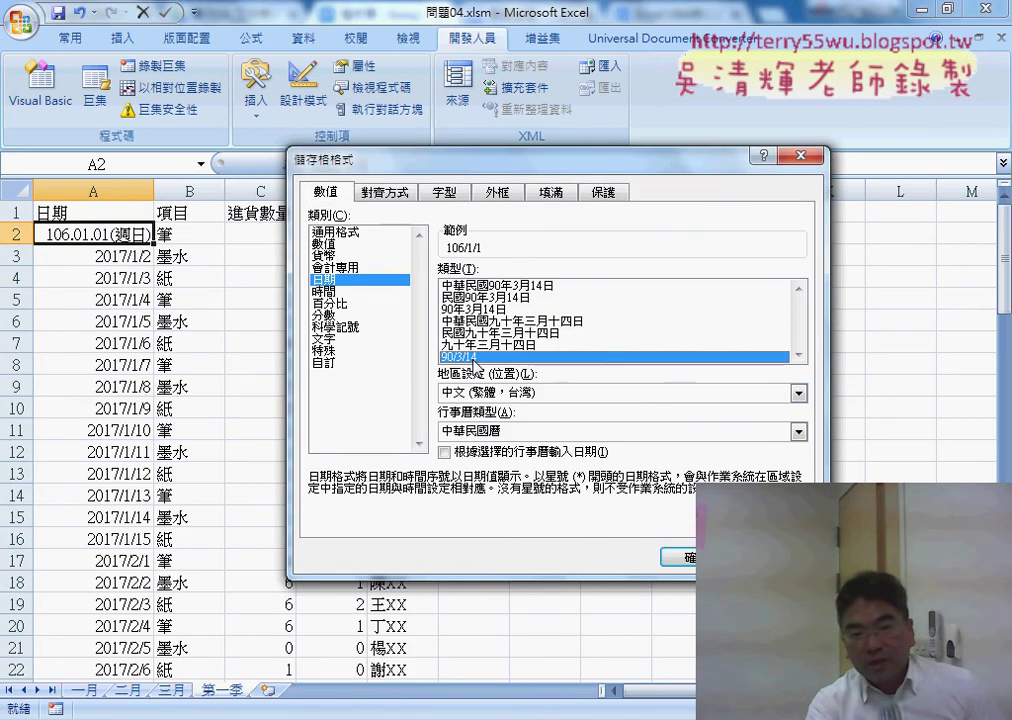
{"action": "left_click", "coordinate": [333, 364]}
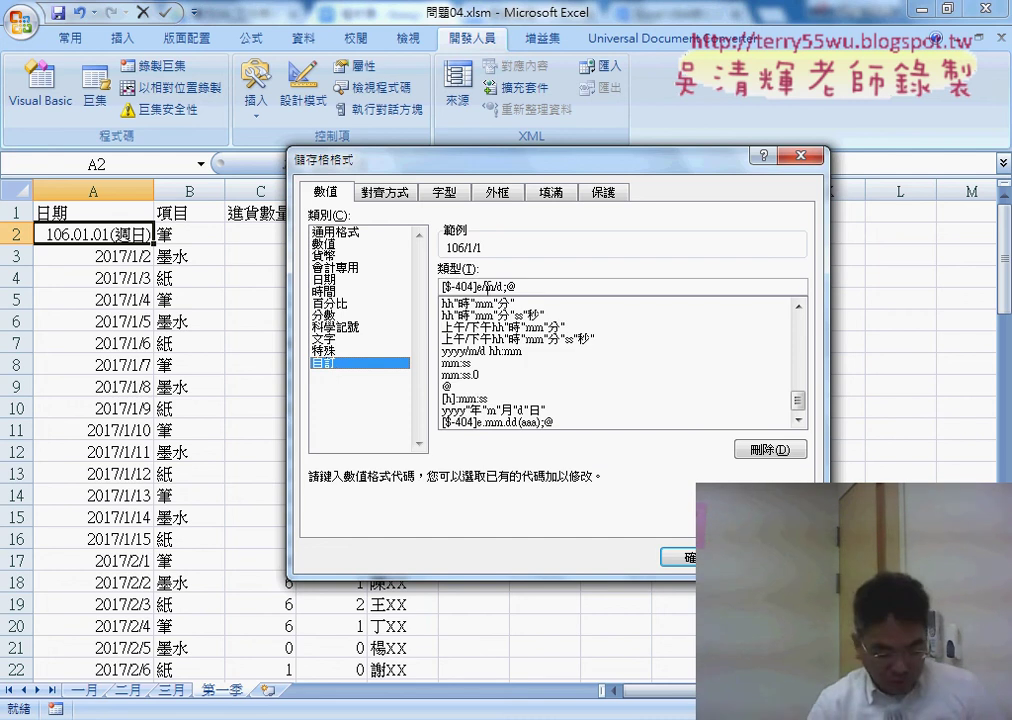
- Rewrite the custom code with period separators, giving [$-404]e.m.d;@ and preview 106.1.1
{"action": "key", "text": "BackSpace"}
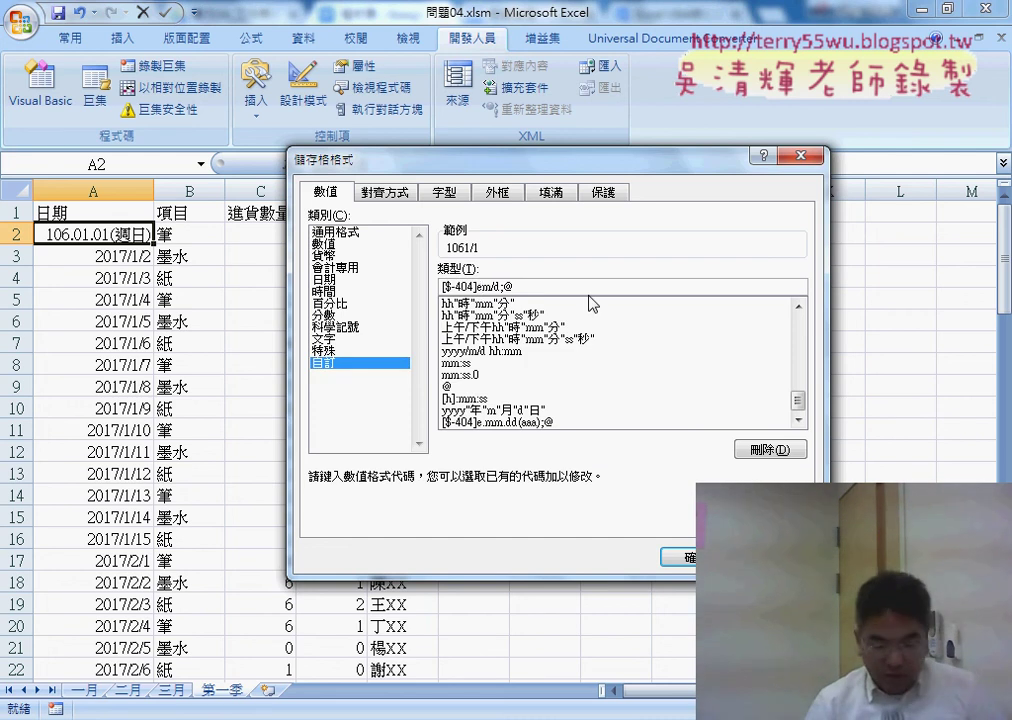
{"action": "type", "text": "."}
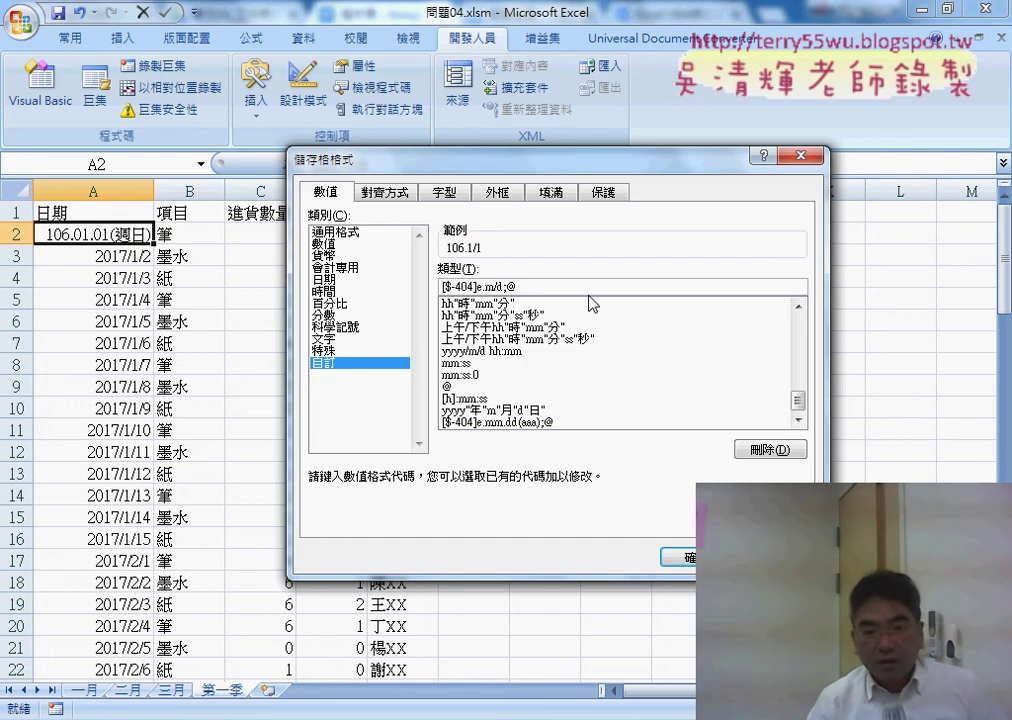
{"action": "key", "text": "Right"}
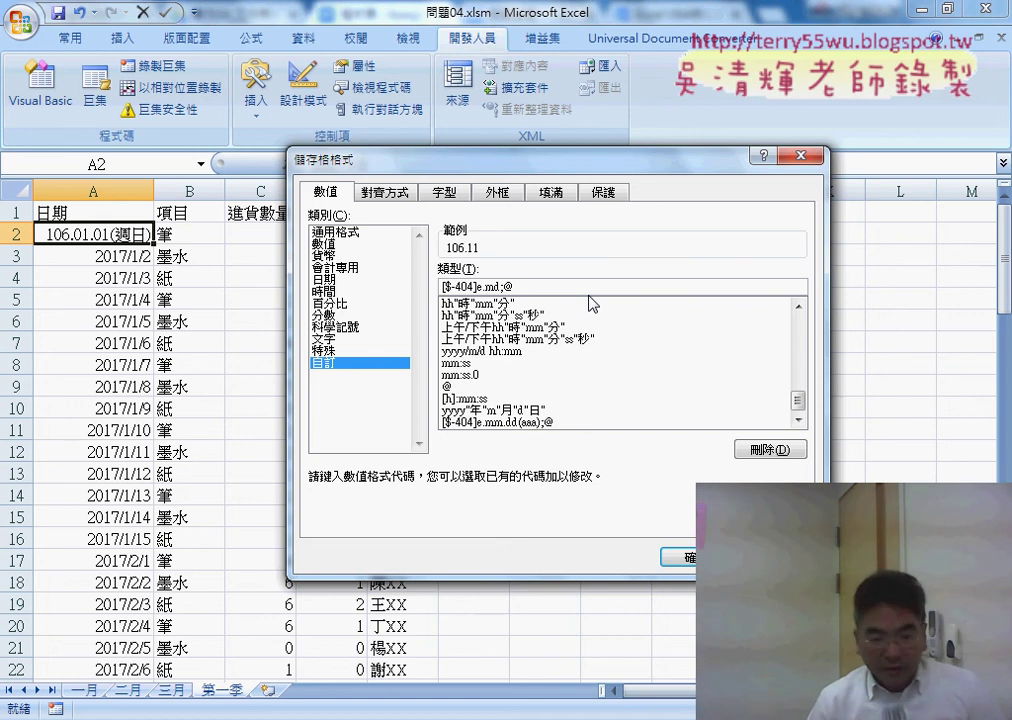
{"action": "type", "text": "."}
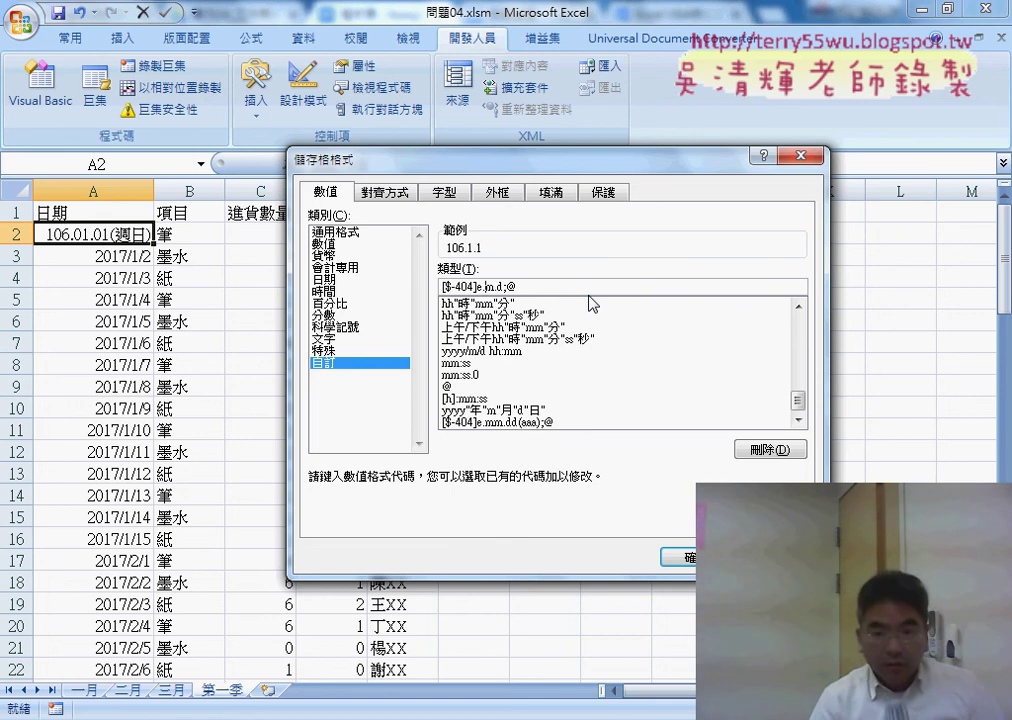
{"action": "type", "text": "m"}
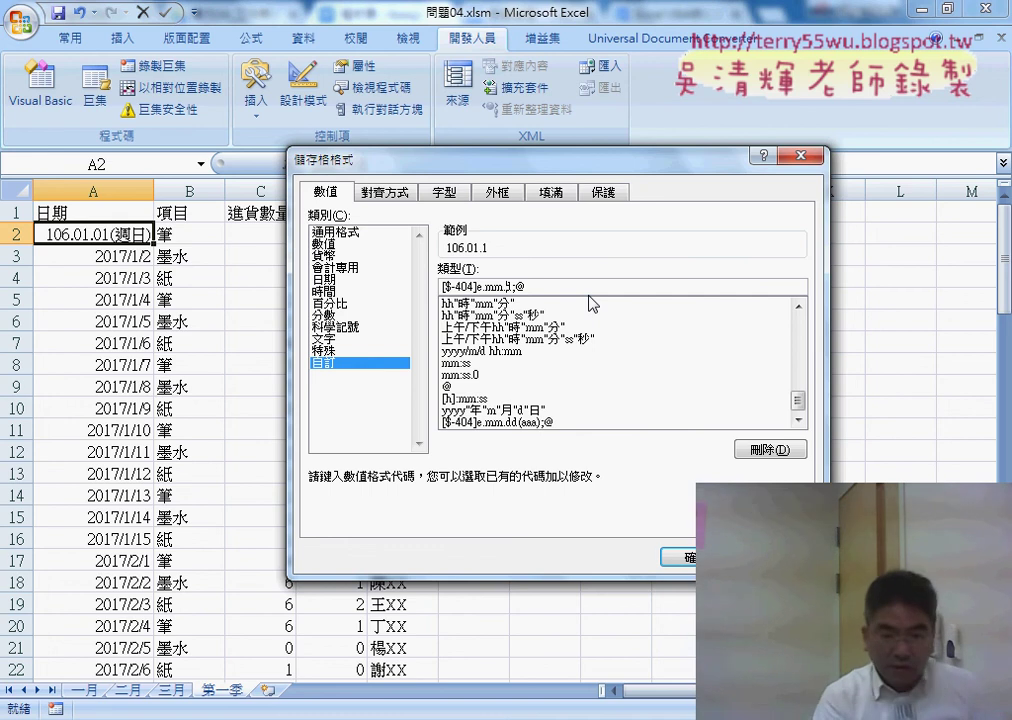
{"action": "type", "text": "d"}
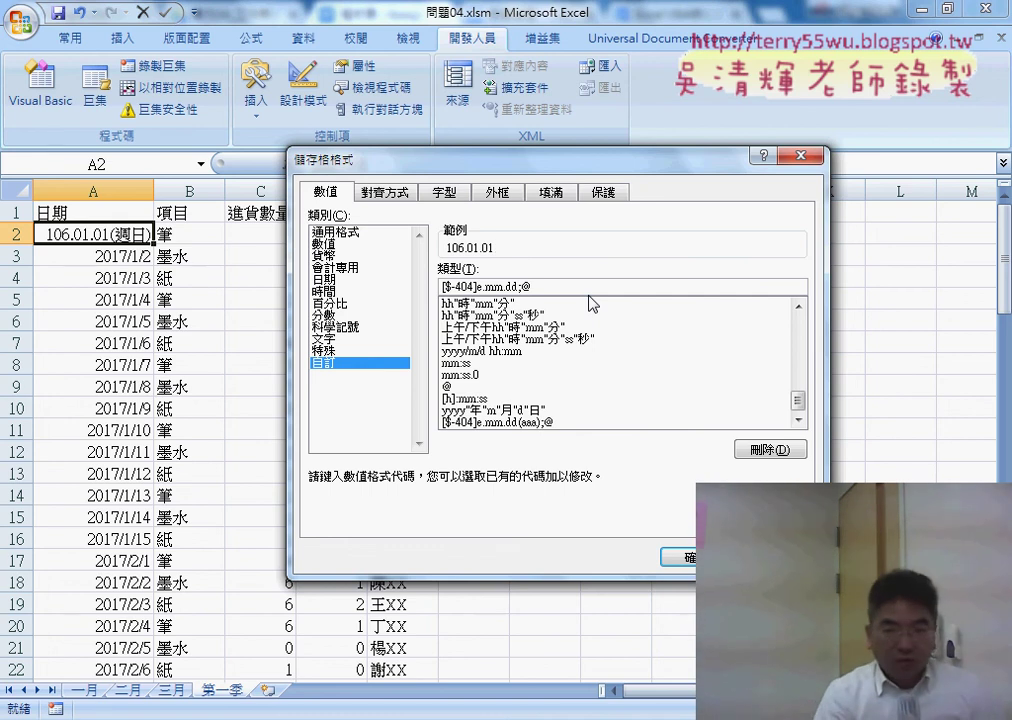
{"action": "type", "text": "()"}
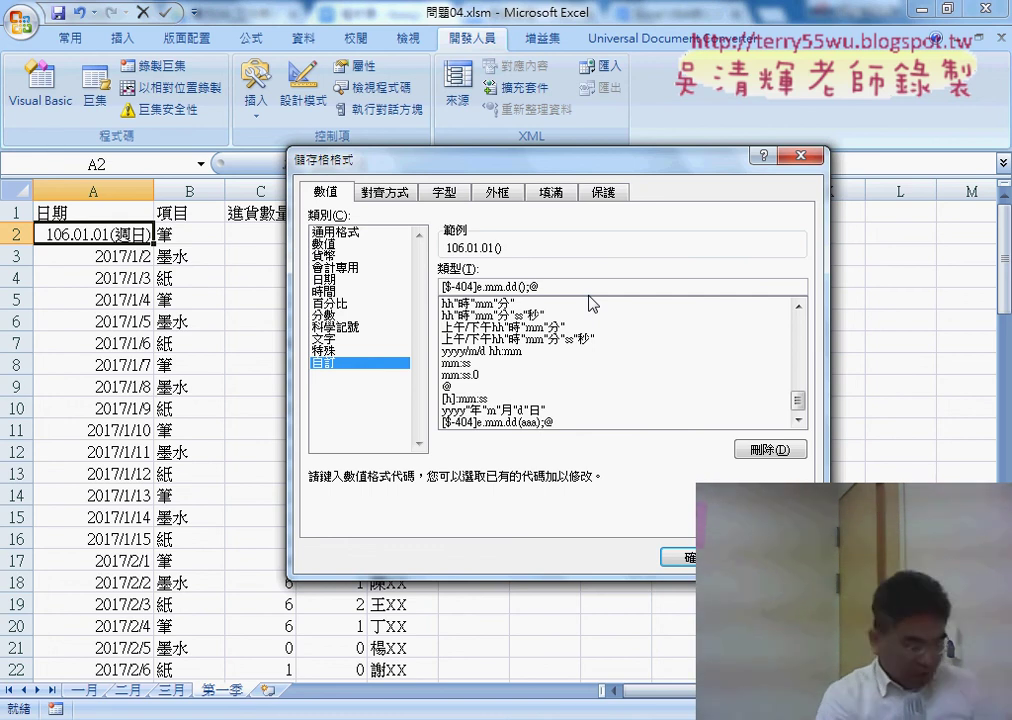
{"action": "type", "text": "aaa"}
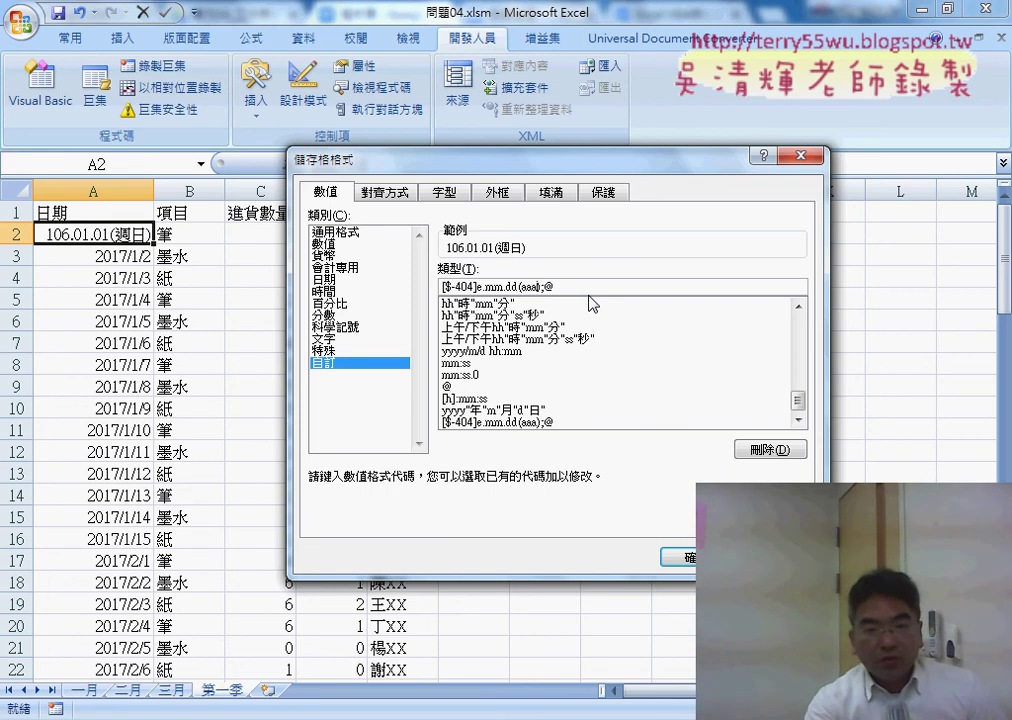
- Close Format Cells with A2 as 106.01.01(週日), select A3, and switch to the Chrome reference document
{"action": "left_click_drag", "start_coordinate": [556, 287], "coordinate": [442, 287]}
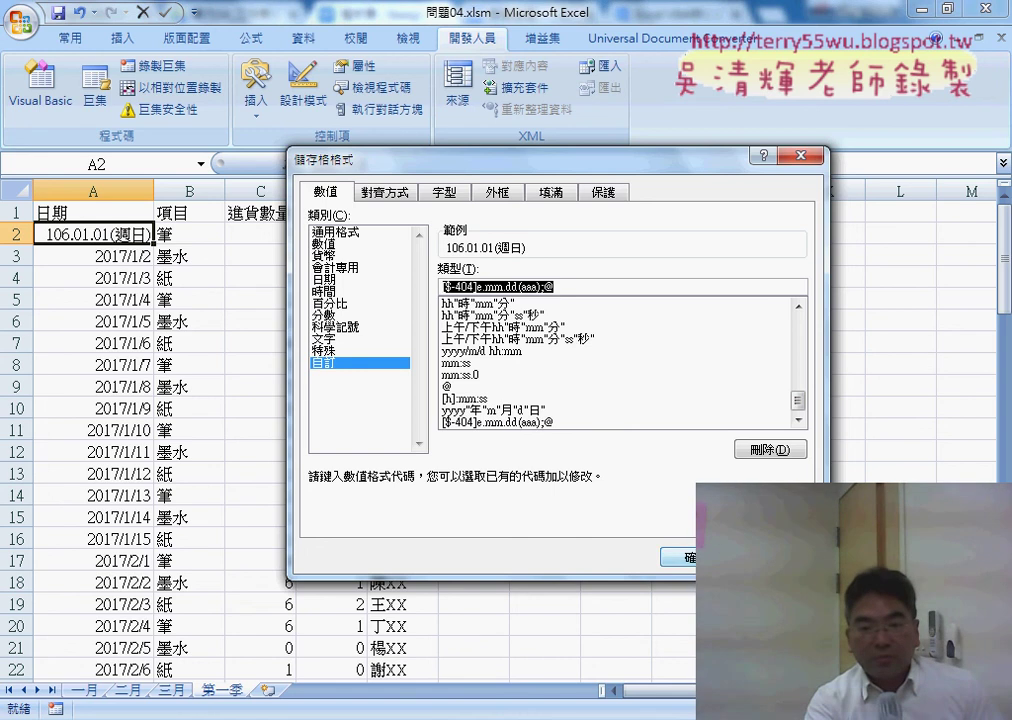
{"action": "left_click", "coordinate": [556, 287]}
{"action": "key", "text": "Return"}
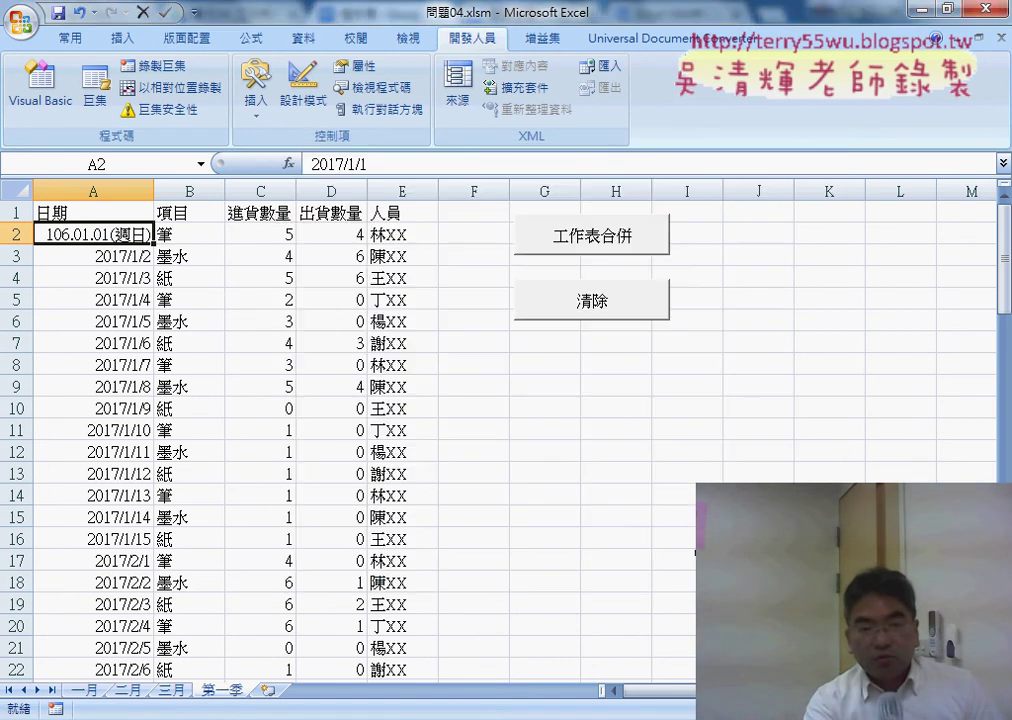
{"action": "left_click", "coordinate": [131, 259]}
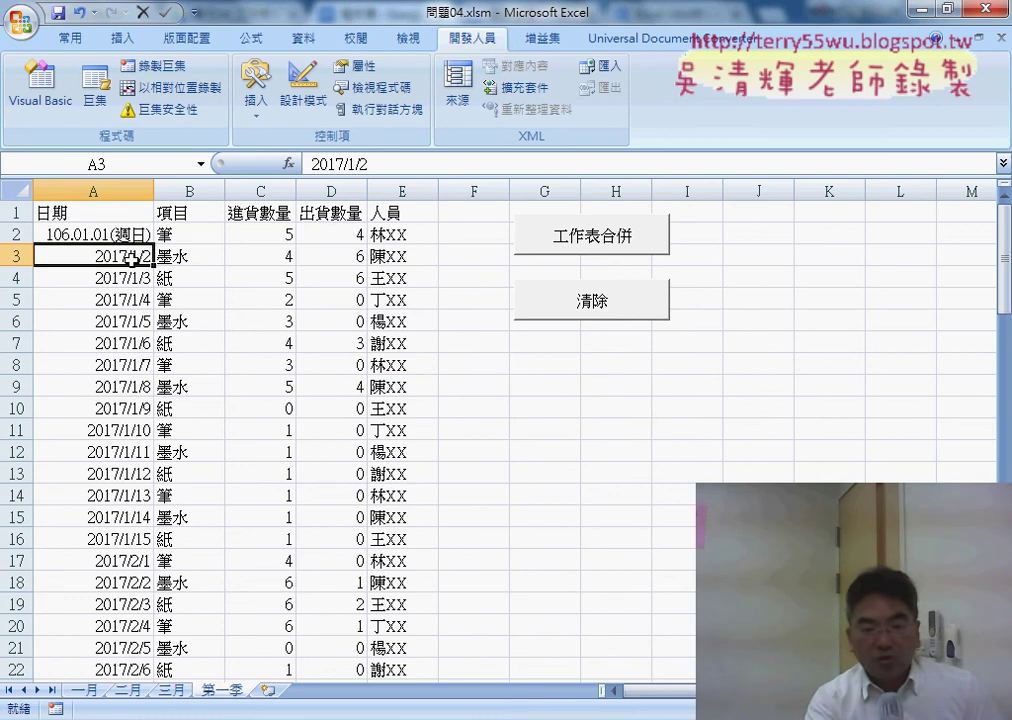
{"action": "key", "text": "alt+Tab"}
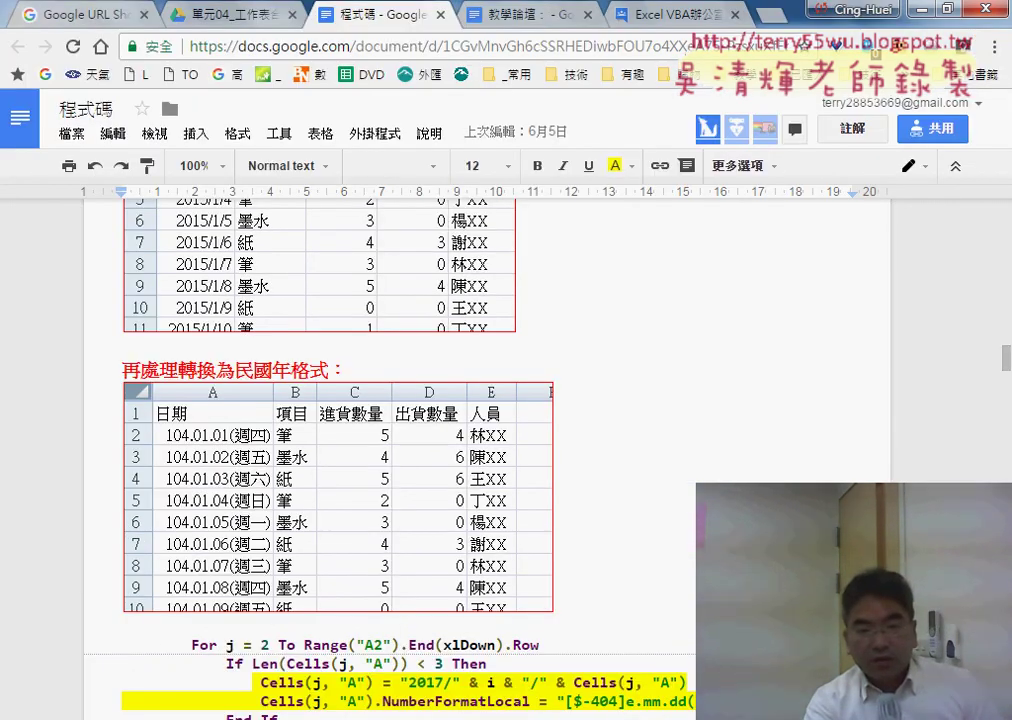
- Return to the 民國年 table in the doc and select the Cells(j, "A") = "2017/" code line
{"action": "scroll", "coordinate": [623, 556], "scroll_direction": "up", "scroll_amount": 1}
{"action": "scroll", "coordinate": [623, 556], "scroll_direction": "up", "scroll_amount": 2}
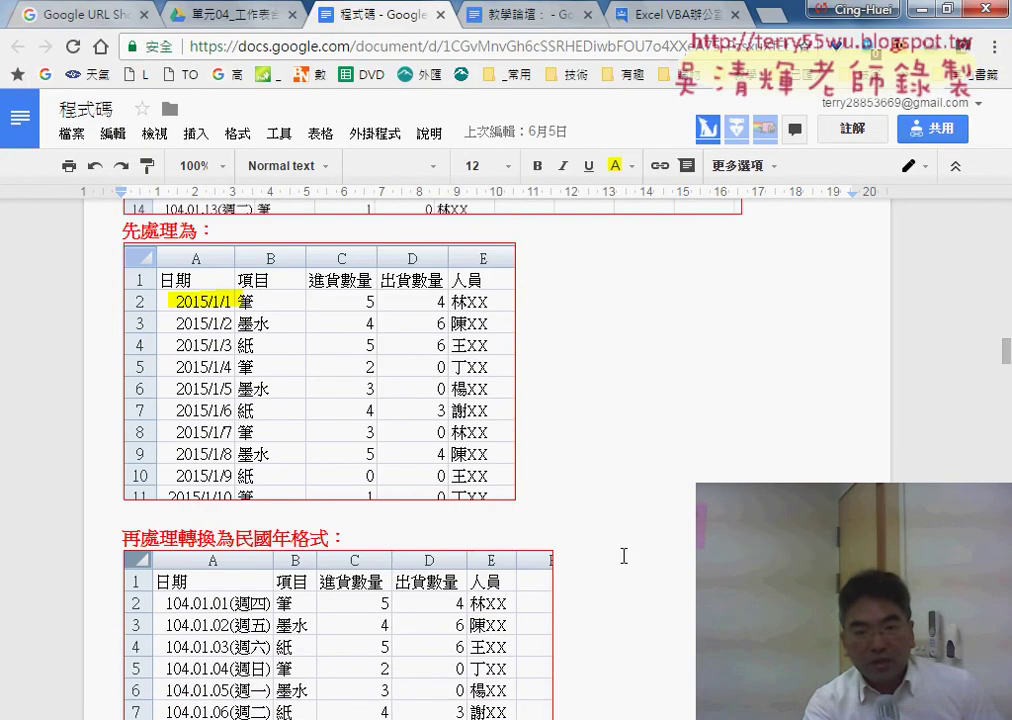
{"action": "scroll", "coordinate": [623, 556], "scroll_direction": "up", "scroll_amount": 2}
{"action": "scroll", "coordinate": [623, 556], "scroll_direction": "up", "scroll_amount": 1}
{"action": "scroll", "coordinate": [620, 555], "scroll_direction": "up", "scroll_amount": 1}
{"action": "scroll", "coordinate": [617, 553], "scroll_direction": "up", "scroll_amount": 1}
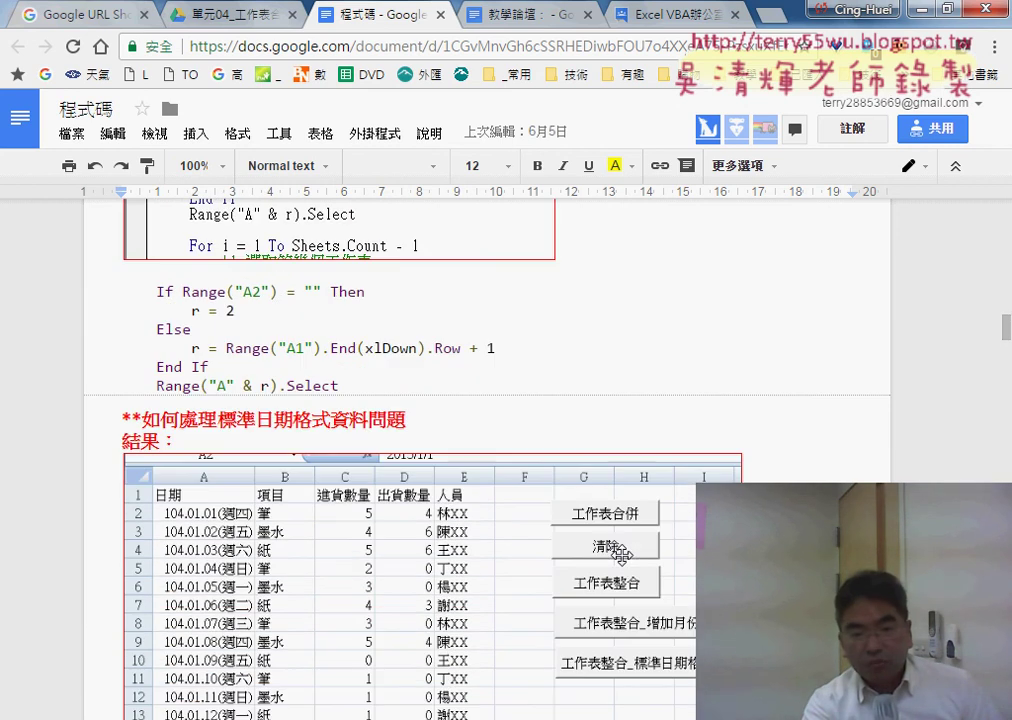
{"action": "scroll", "coordinate": [187, 421], "scroll_direction": "down", "scroll_amount": 2}
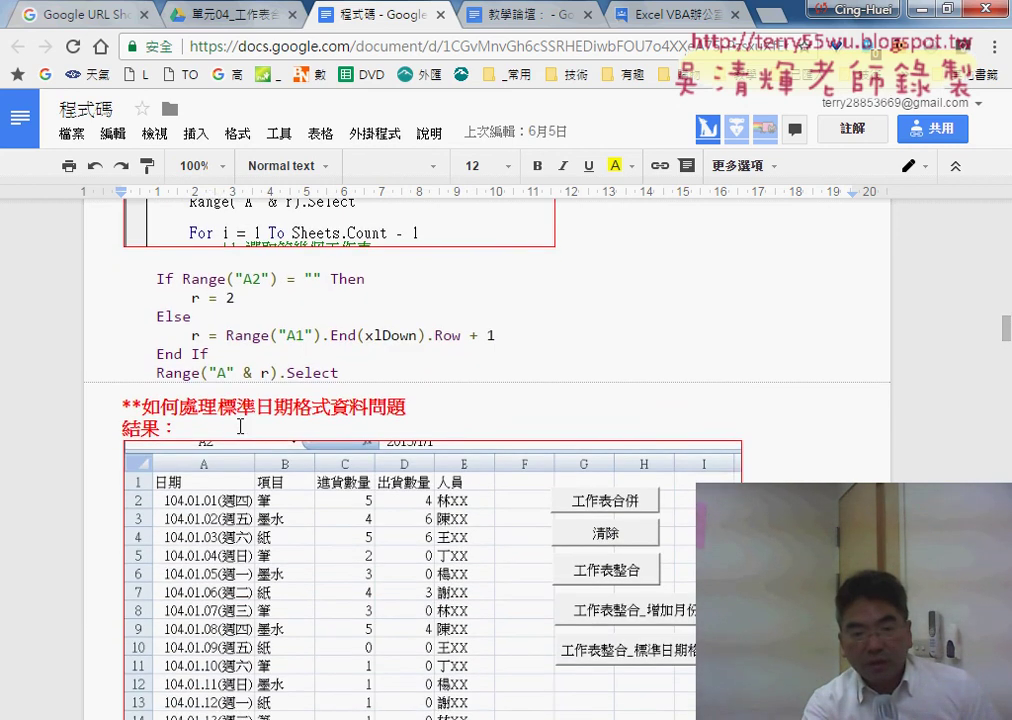
{"action": "scroll", "coordinate": [185, 380], "scroll_direction": "down", "scroll_amount": 3}
{"action": "scroll", "coordinate": [228, 483], "scroll_direction": "down", "scroll_amount": 2}
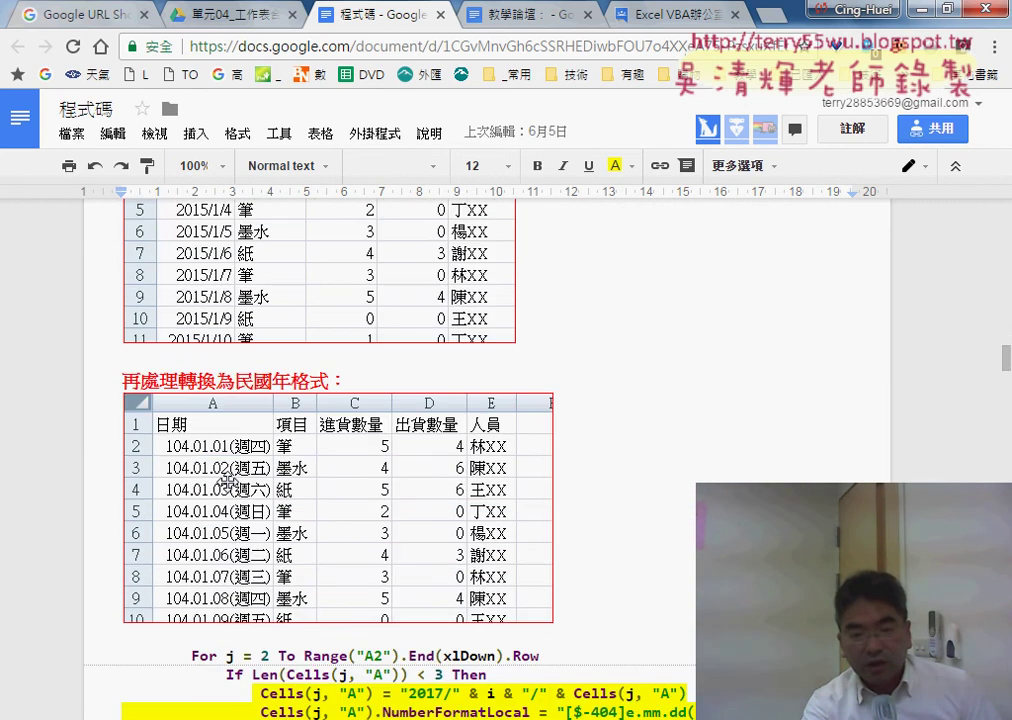
{"action": "scroll", "coordinate": [227, 481], "scroll_direction": "down", "scroll_amount": 2}
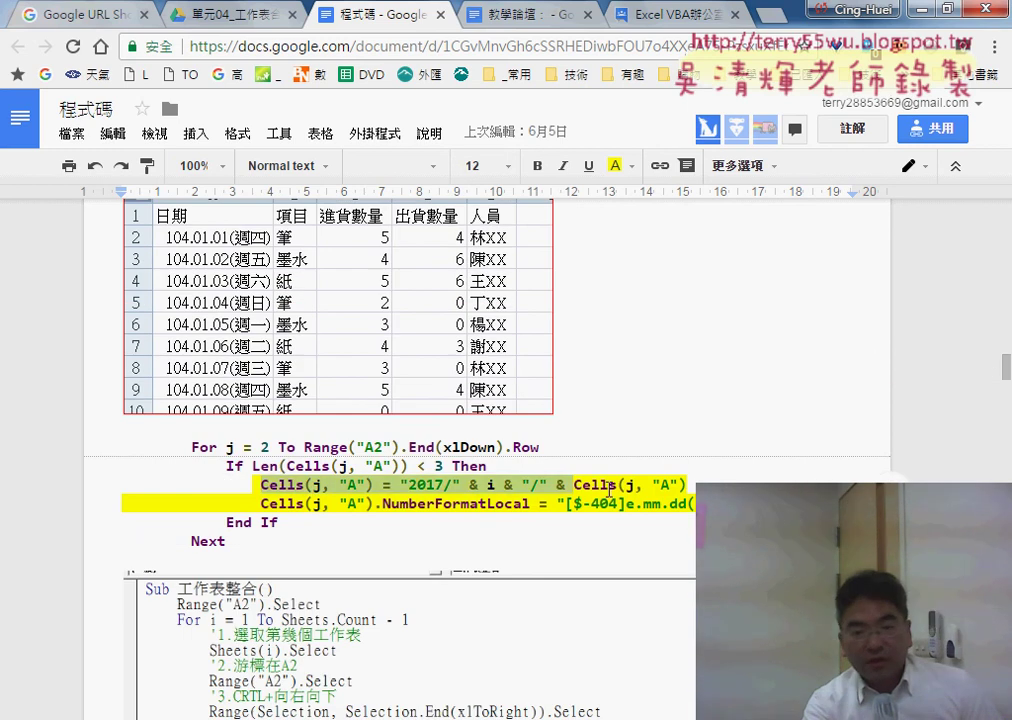
{"action": "mouse_move", "coordinate": [688, 486]}
{"action": "left_mouse_down"}
{"action": "mouse_move", "coordinate": [260, 488]}
{"action": "mouse_move", "coordinate": [695, 504]}
{"action": "left_mouse_up"}
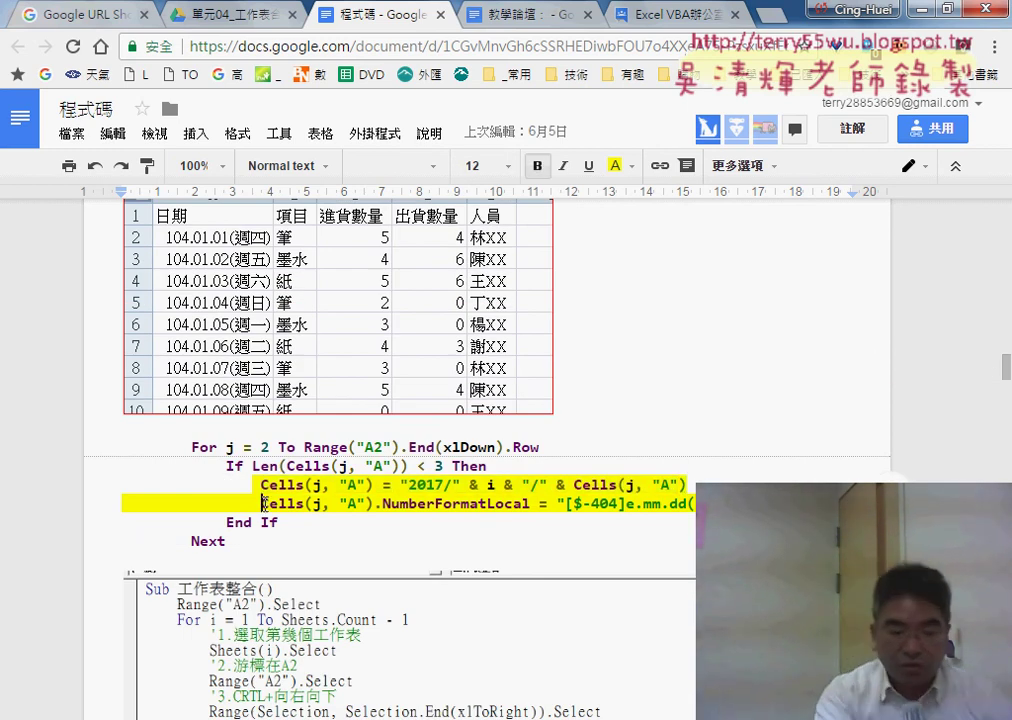